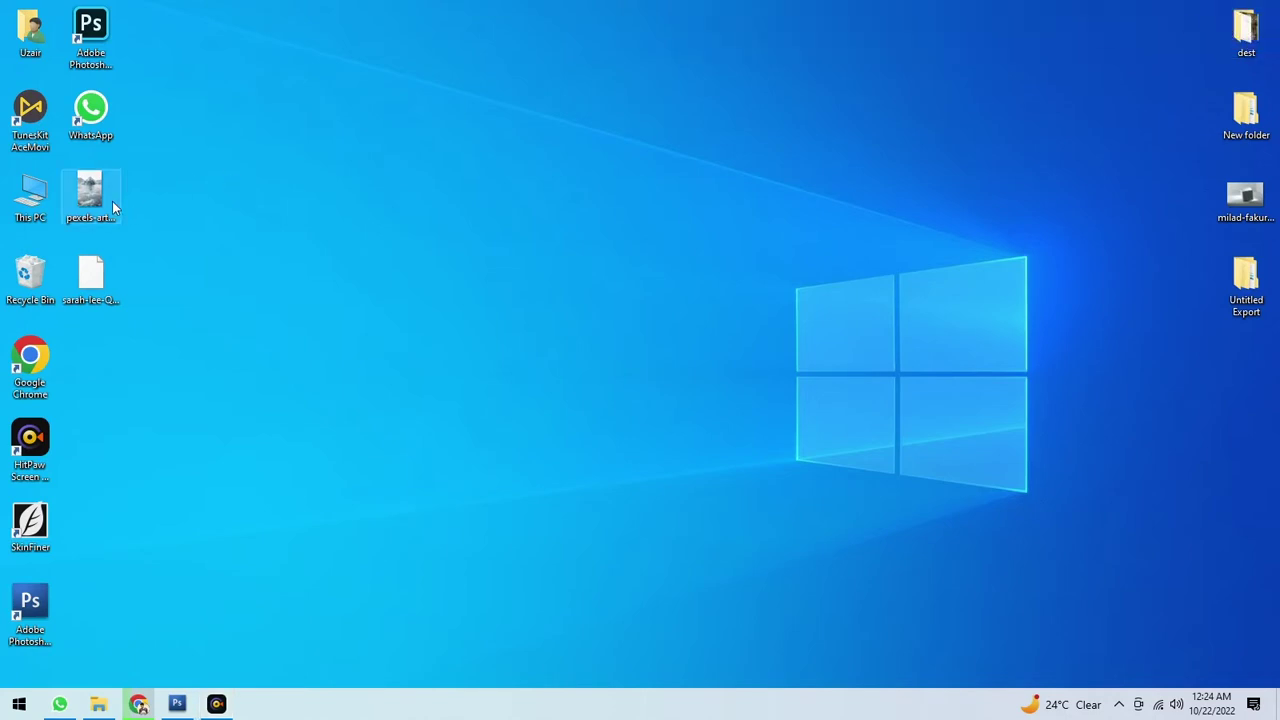
Drag the pexels iceberg photo onto Photoshop's taskbar button to bring up 'under water ice cub.psd'.
left_click_drag(90, 192, 177, 704)
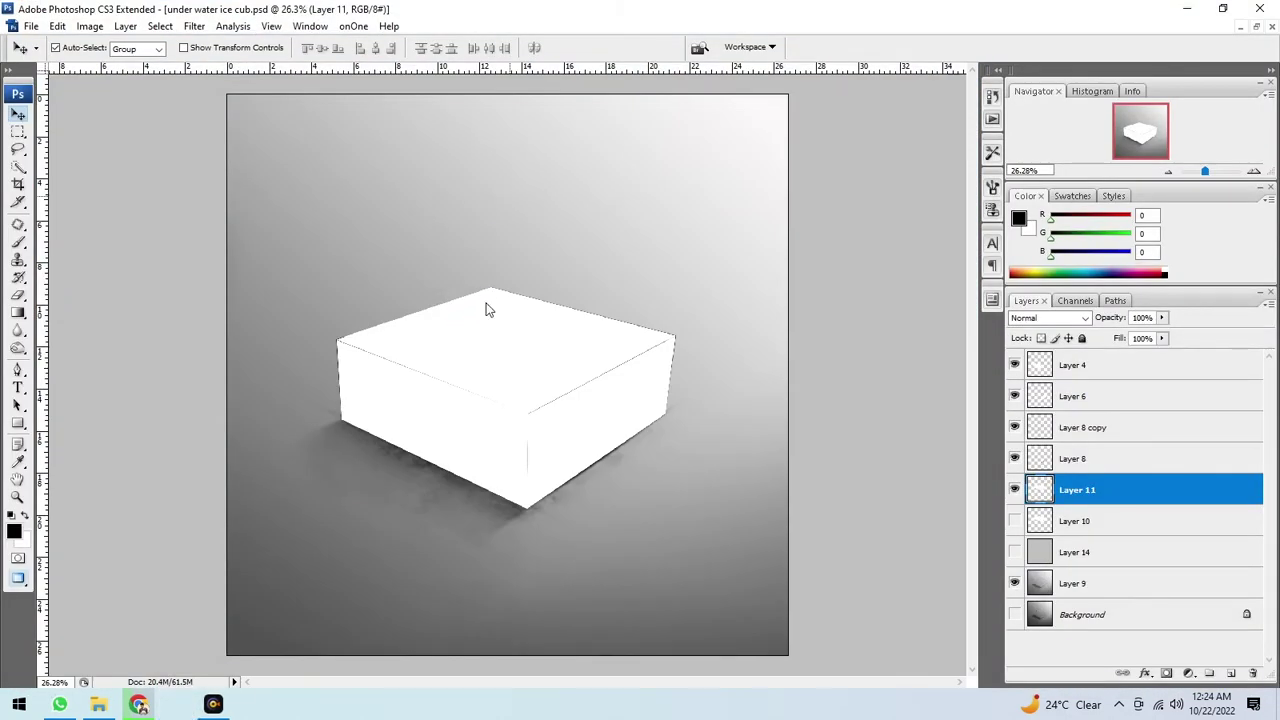
Switch to the box composite in full-screen view and paste the iceberg photo as a new layer.
key("ctrl+w")
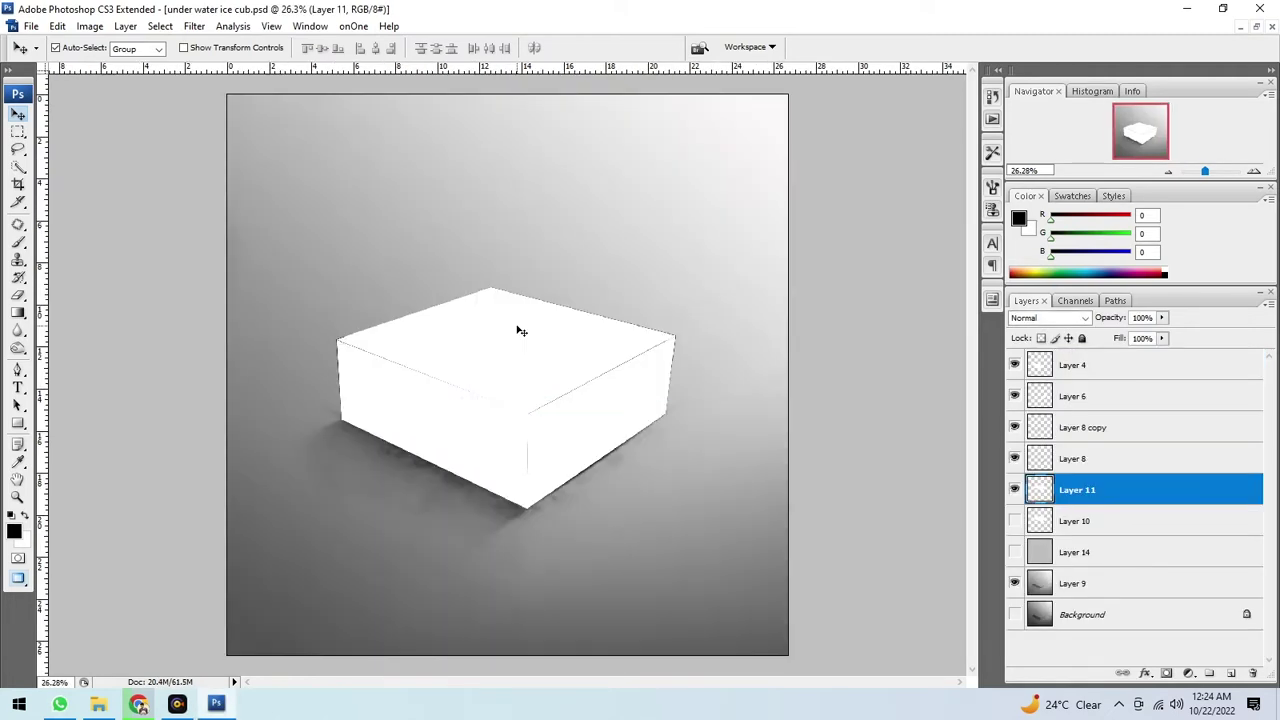
right_click(517, 329)
key("Escape")
key("f")
left_click_drag(621, 343, 526, 346)
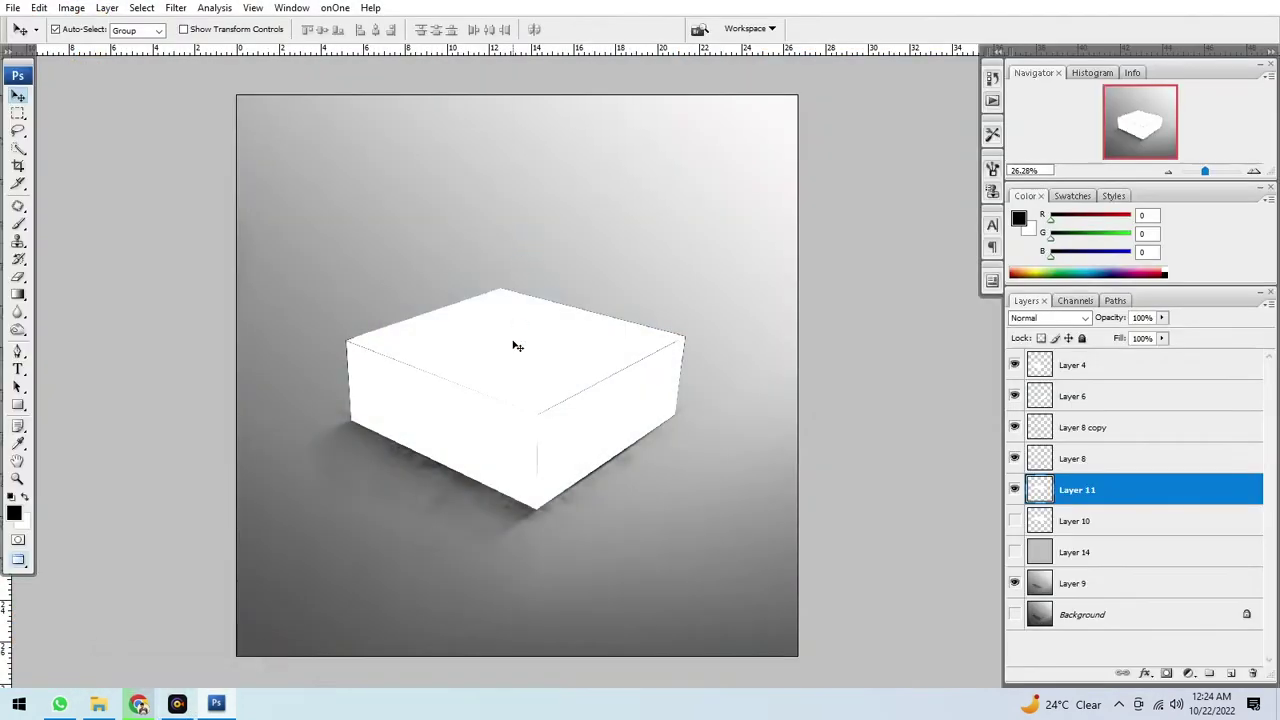
key("ctrl+t")
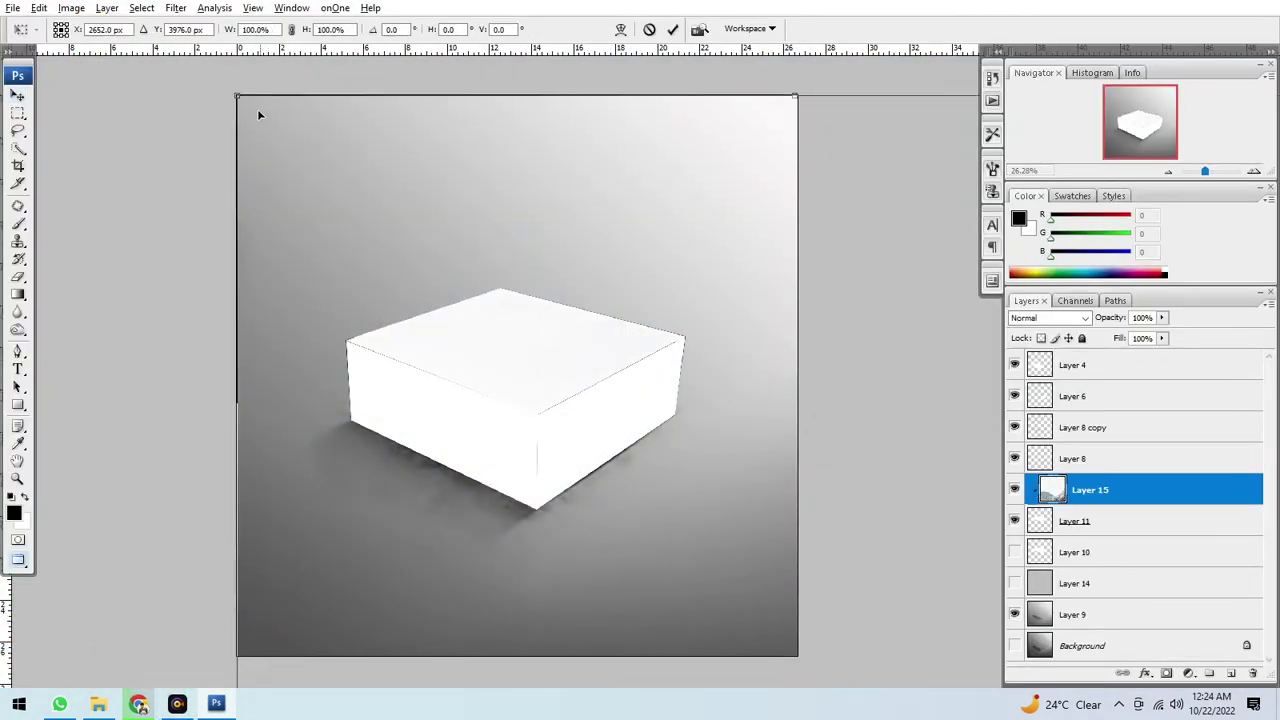
key("Escape")
key("ctrl+z")
key("ctrl+minus")
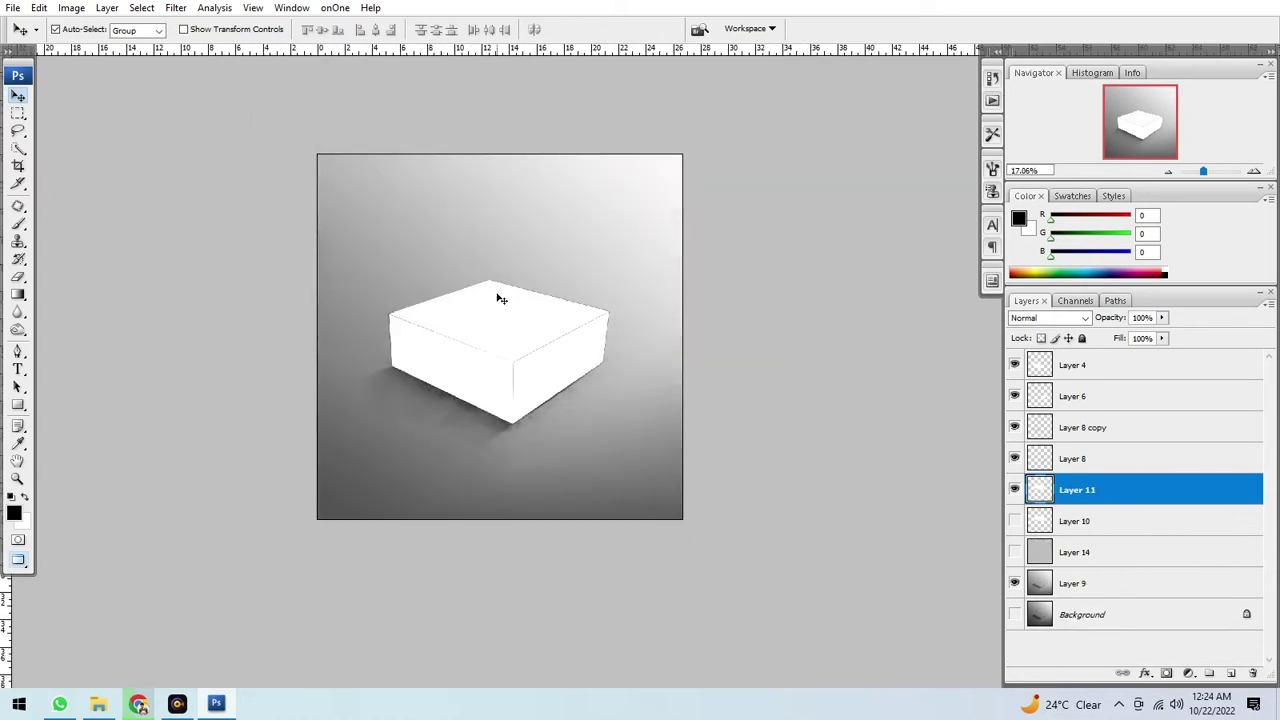
Scale the iceberg photo to about a quarter size and position it over the box.
left_click_drag(321, 155, 608, 488)
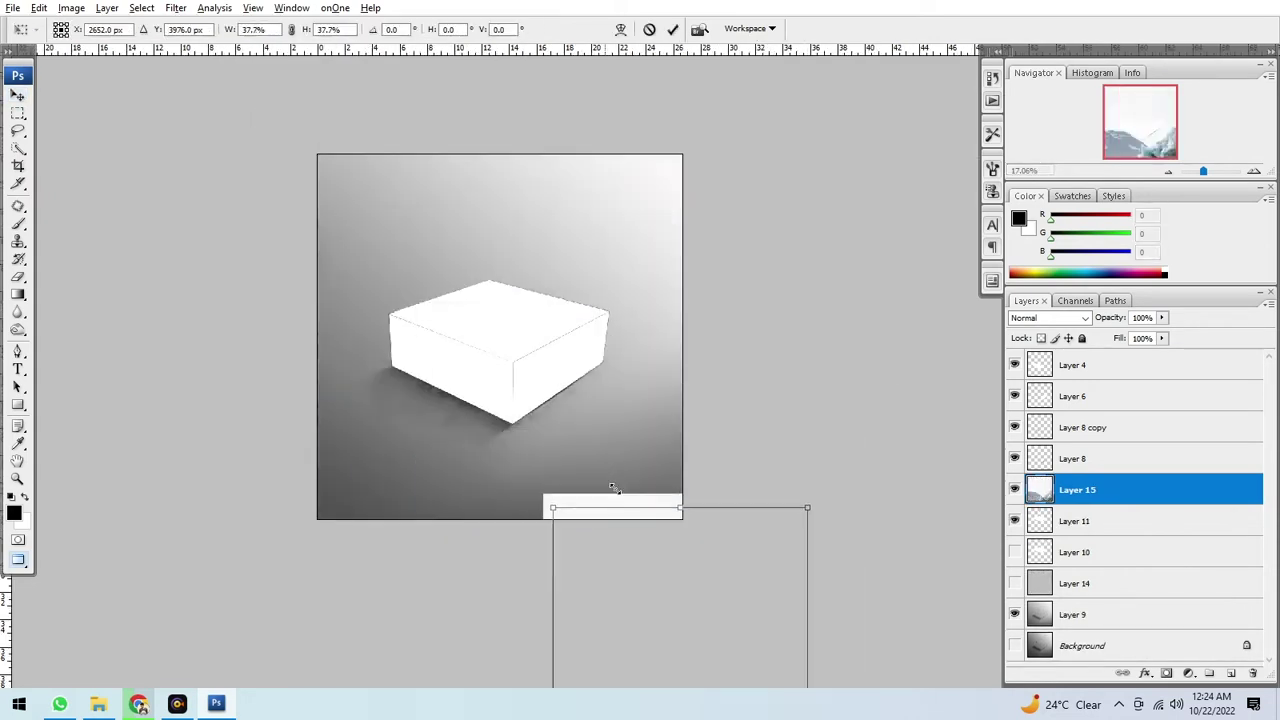
left_click_drag(651, 554, 479, 189)
key("ctrl+0")
left_click_drag(519, 242, 496, 243)
key("ctrl+0")
key("ctrl+0")
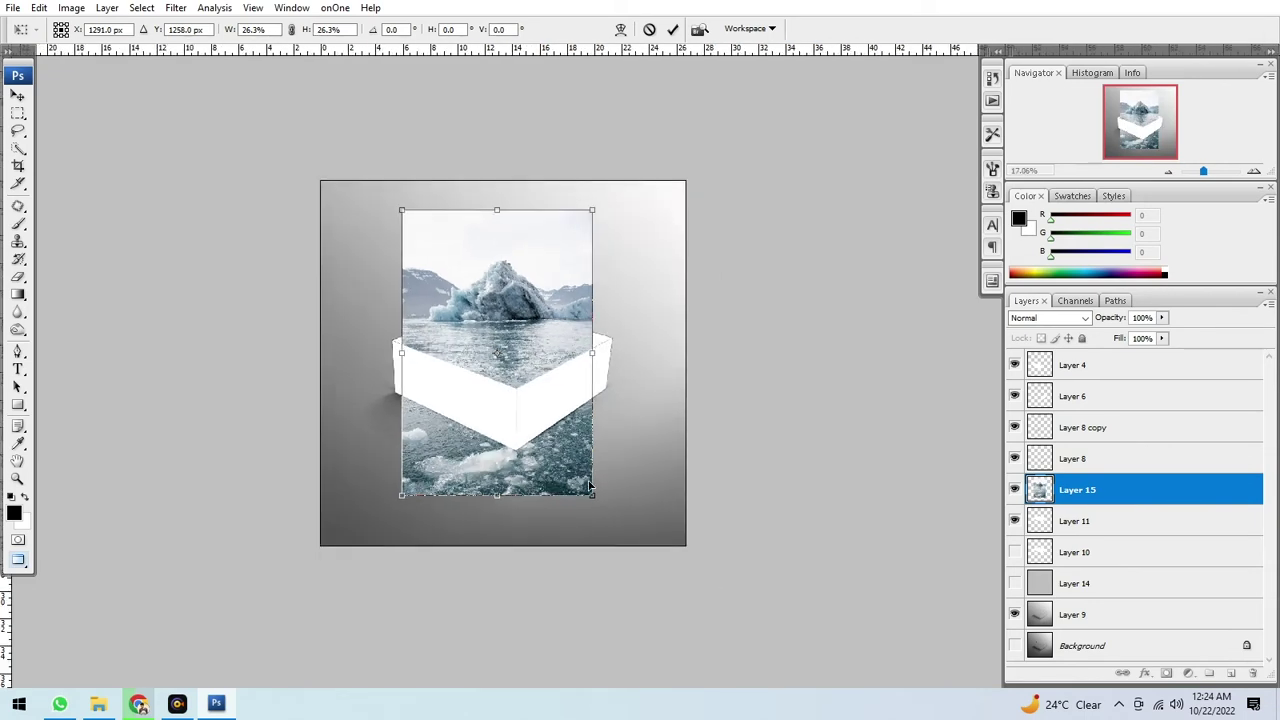
left_click_drag(599, 510, 614, 528)
key("Return")
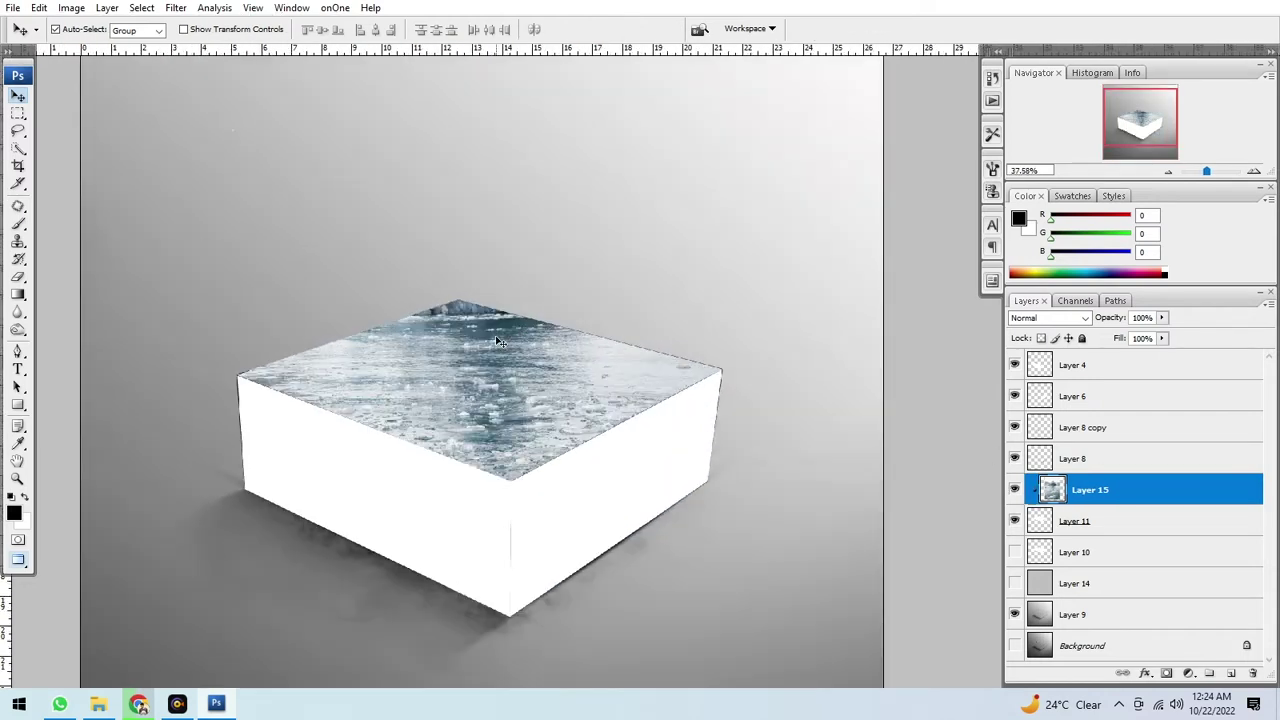
Move the iceberg photo down and shrink it to about 92%.
left_click_drag(497, 341, 508, 401)
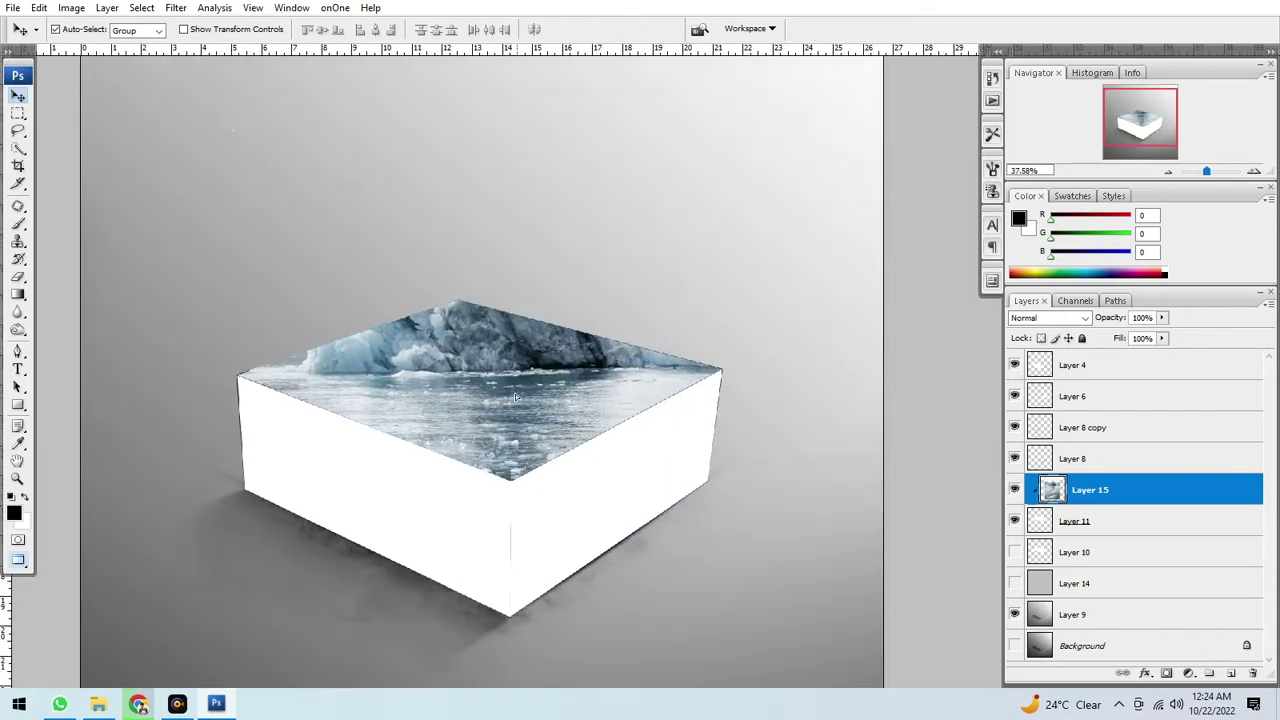
key("ctrl+t")
key("ctrl+0")
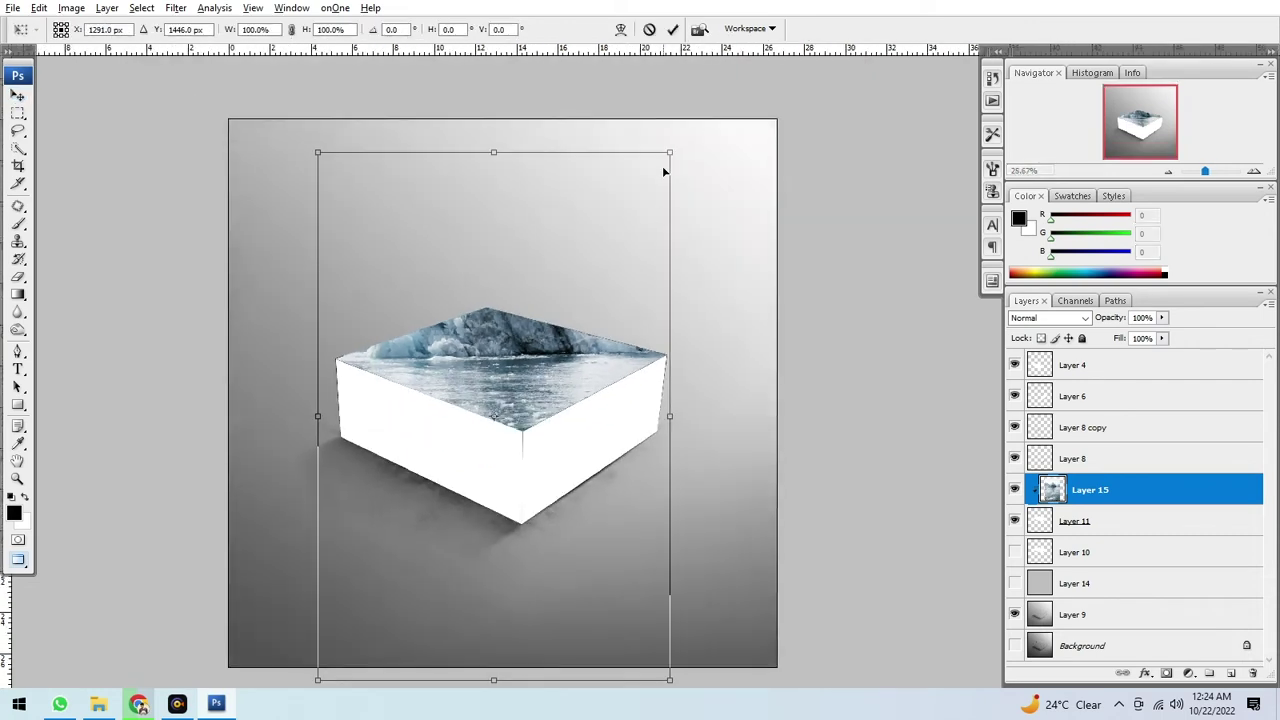
mouse_move(663, 166)
left_mouse_down()
mouse_move(667, 180)
mouse_move(674, 171)
mouse_move(659, 183)
left_mouse_up()
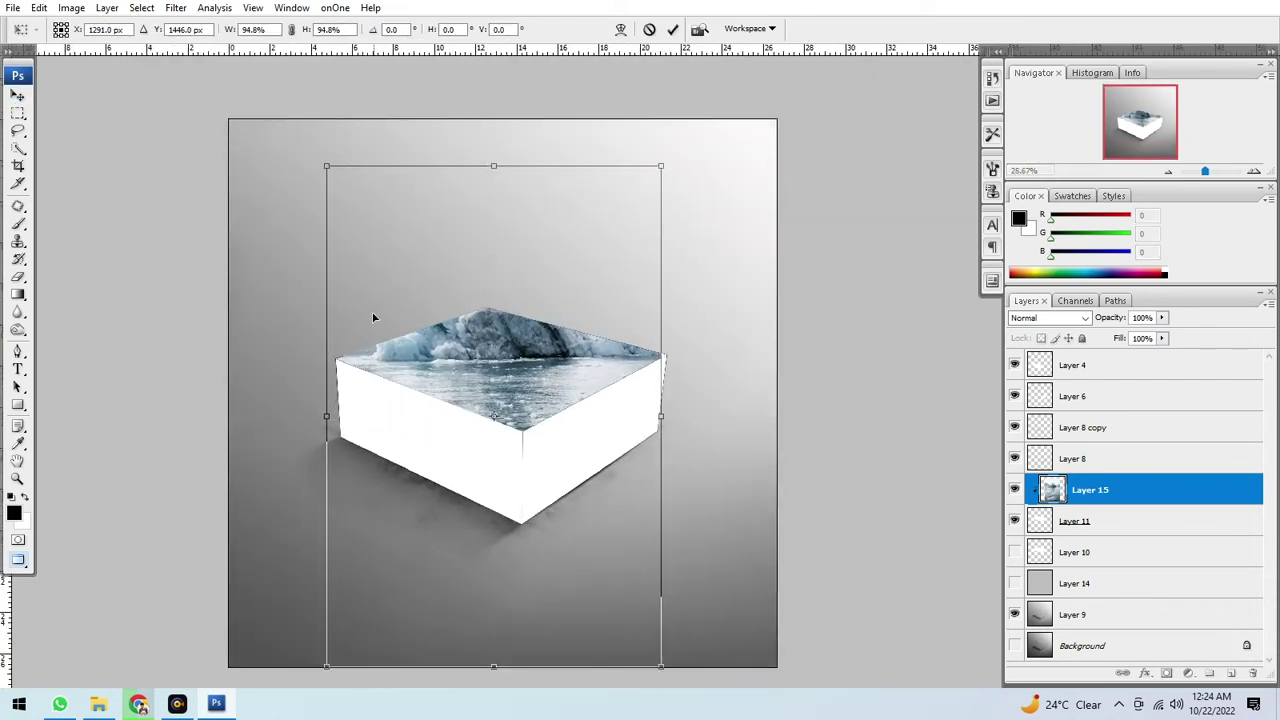
left_click_drag(322, 167, 330, 183)
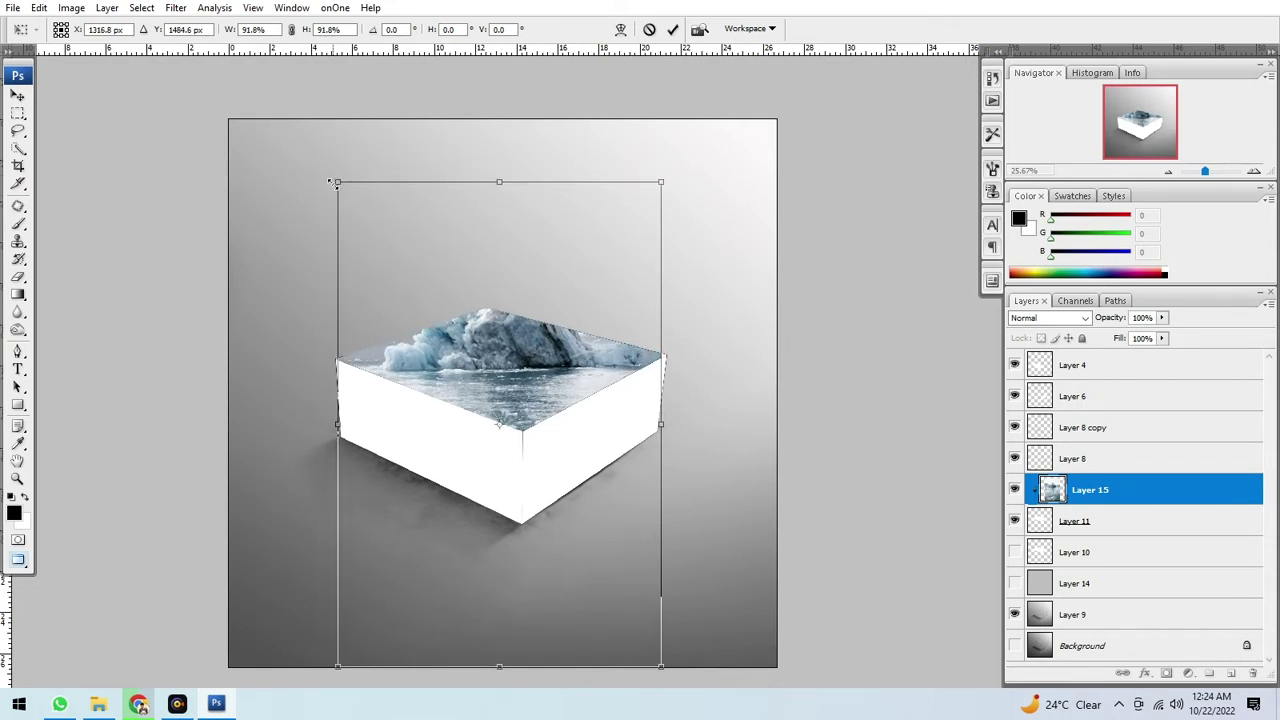
double_click(404, 286)
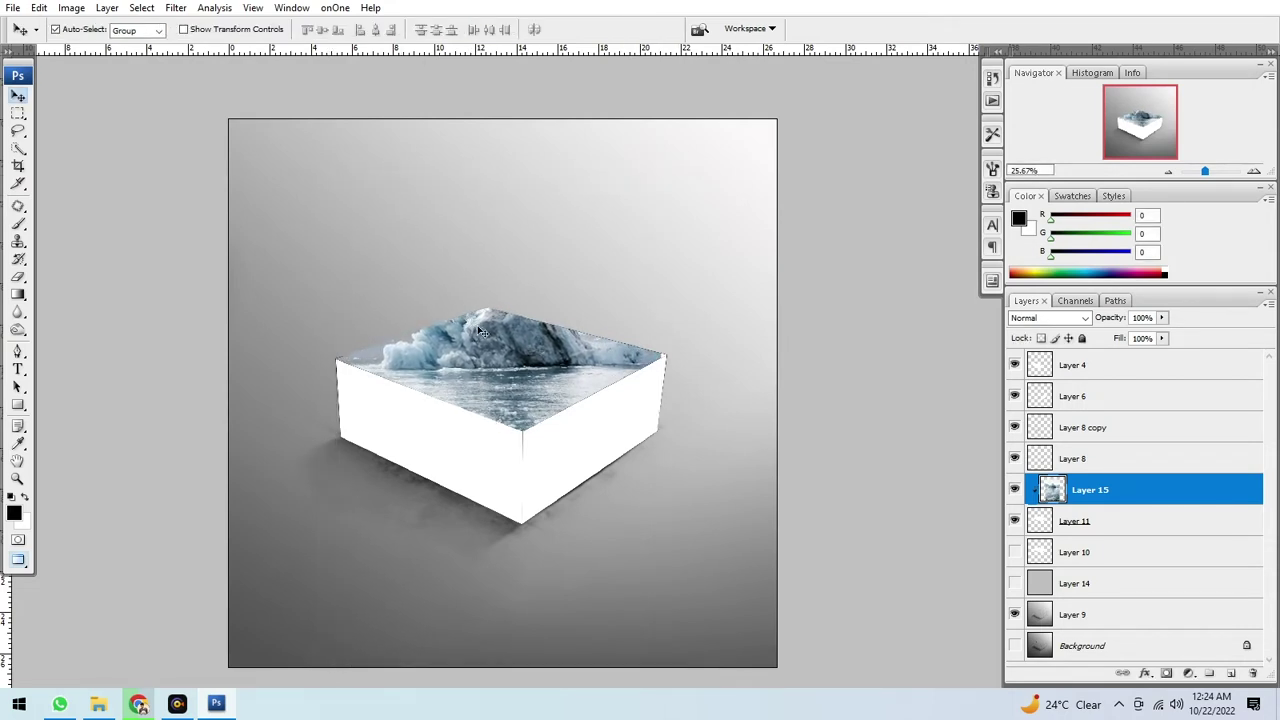
Nudge the iceberg photo with Shift+arrow keys until the peak sits within the top face.
scroll(477, 325, "up", 2)
key("shift+Down")
key("shift+Down")
key("shift+Down")
key("shift+Down")
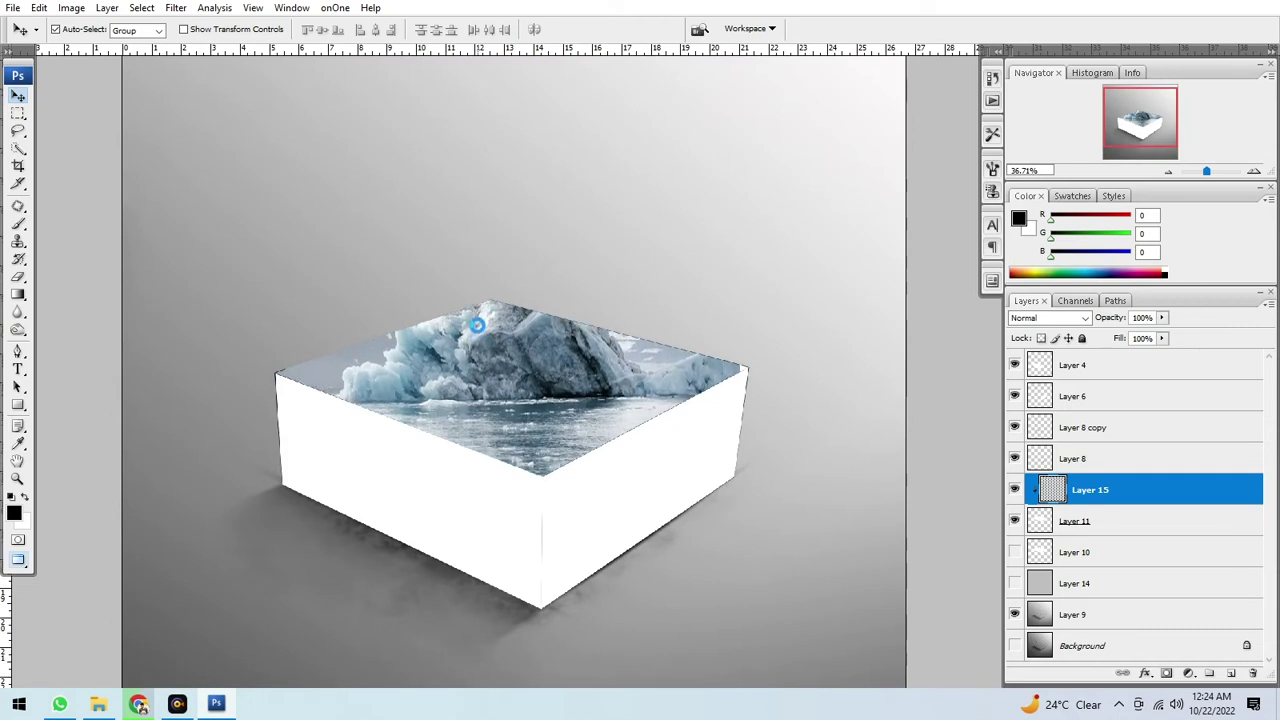
key("shift+Down")
key("shift+Down")
key("shift+Down")
key("shift+Down")
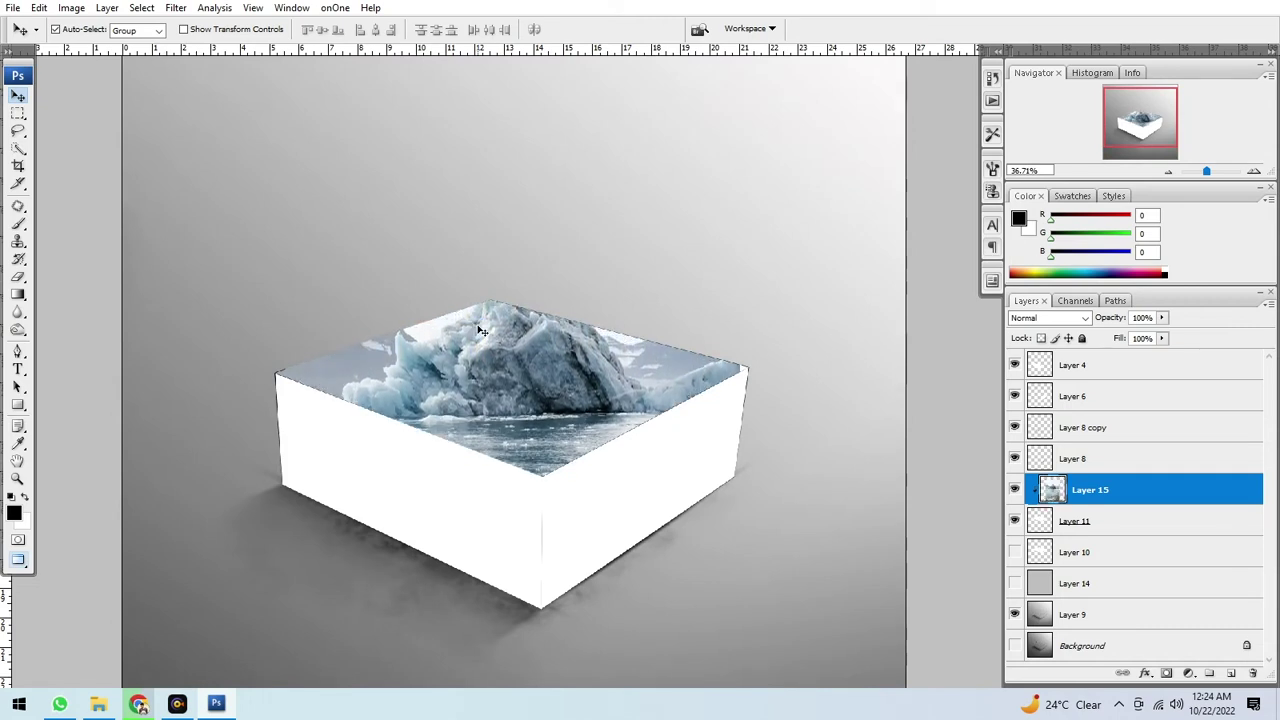
key("shift+Down")
key("shift+Up")
key("shift+Up")
key("shift+Up")
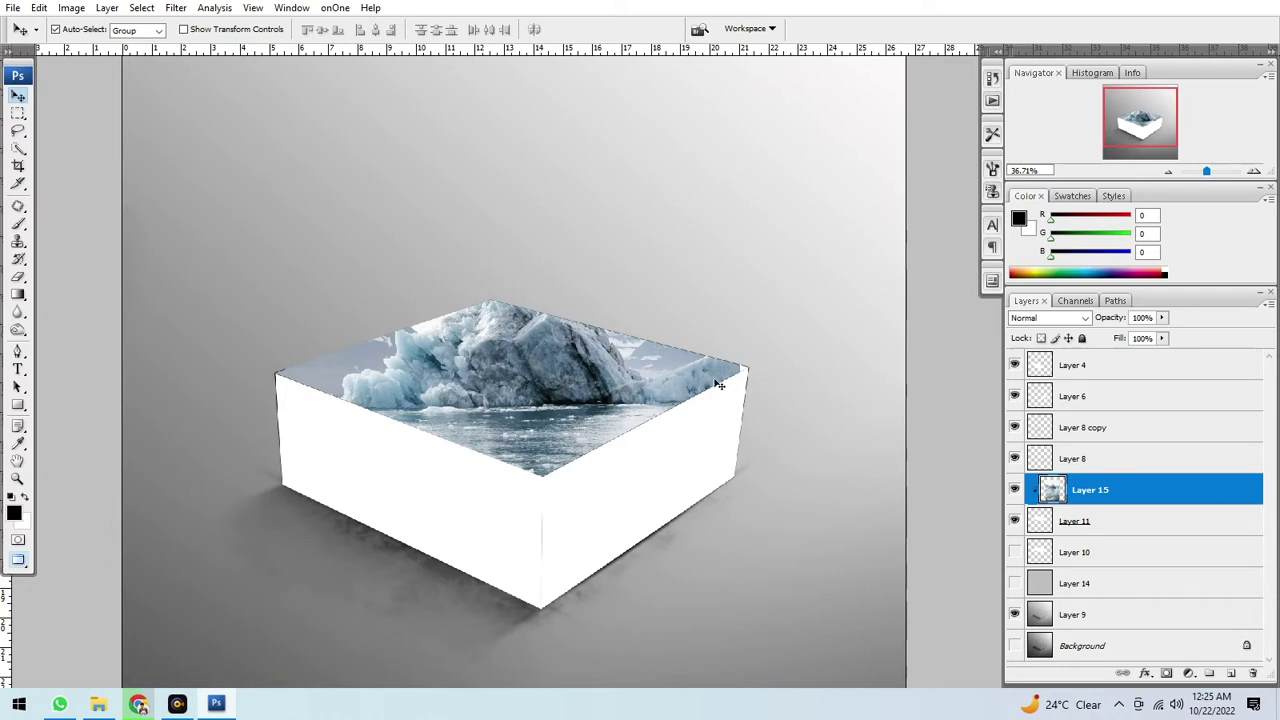
scroll(717, 385, "up", 1)
key("s")
scroll(725, 378, "up", 1)
scroll(735, 368, "up", 1)
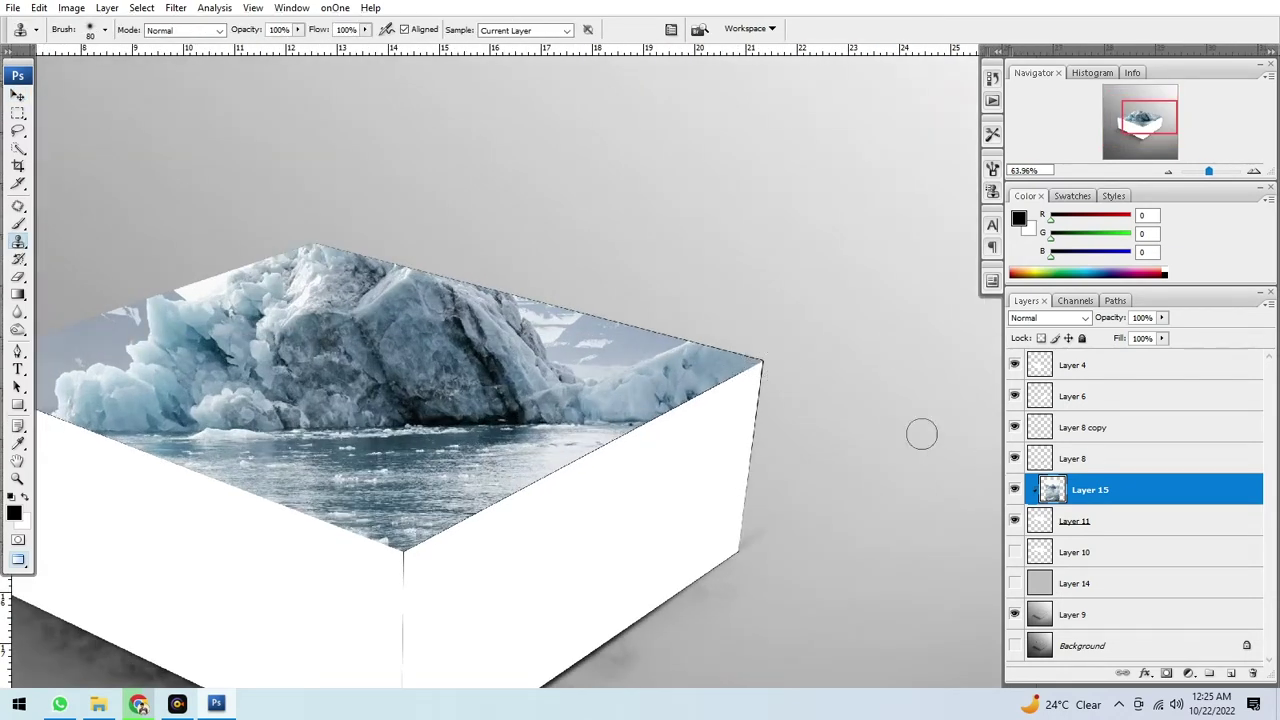
Release Layer 15's clipping mask, toggle Layer 4's visibility to check it, and set opacity to 43%.
key("ctrl+alt+g")
scroll(433, 312, "down", 3)
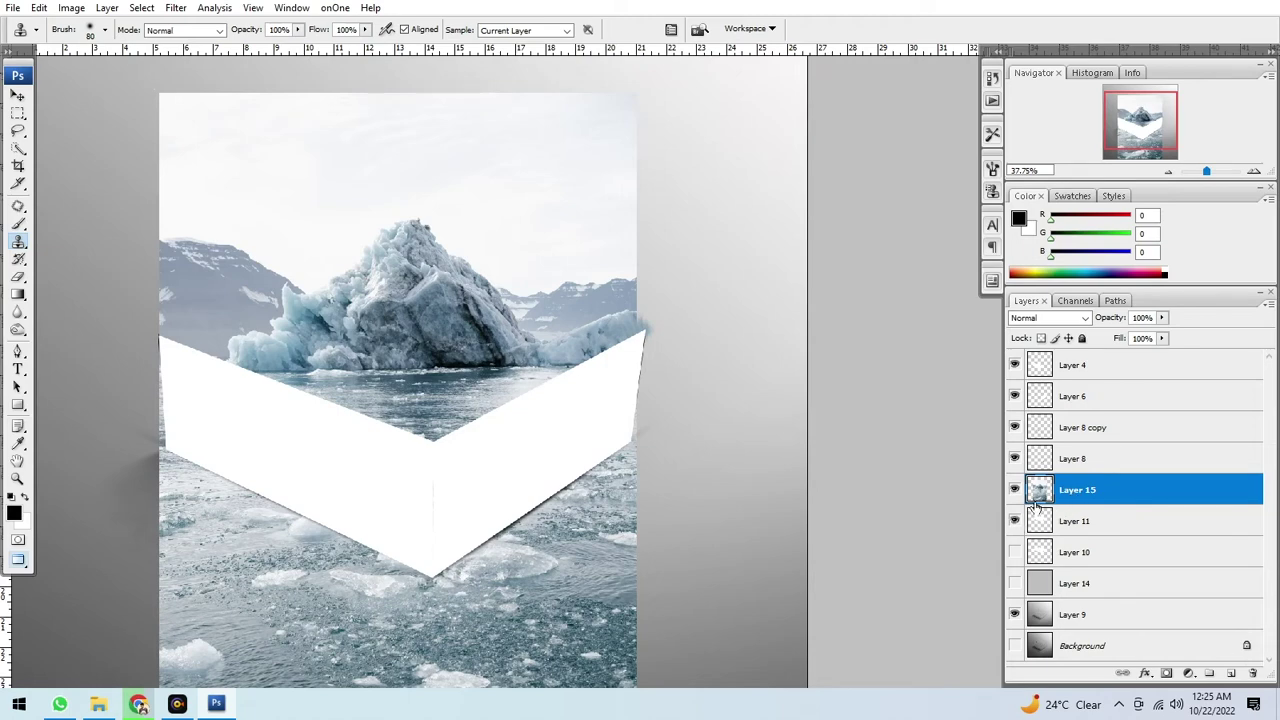
scroll(1040, 491, "up", 1)
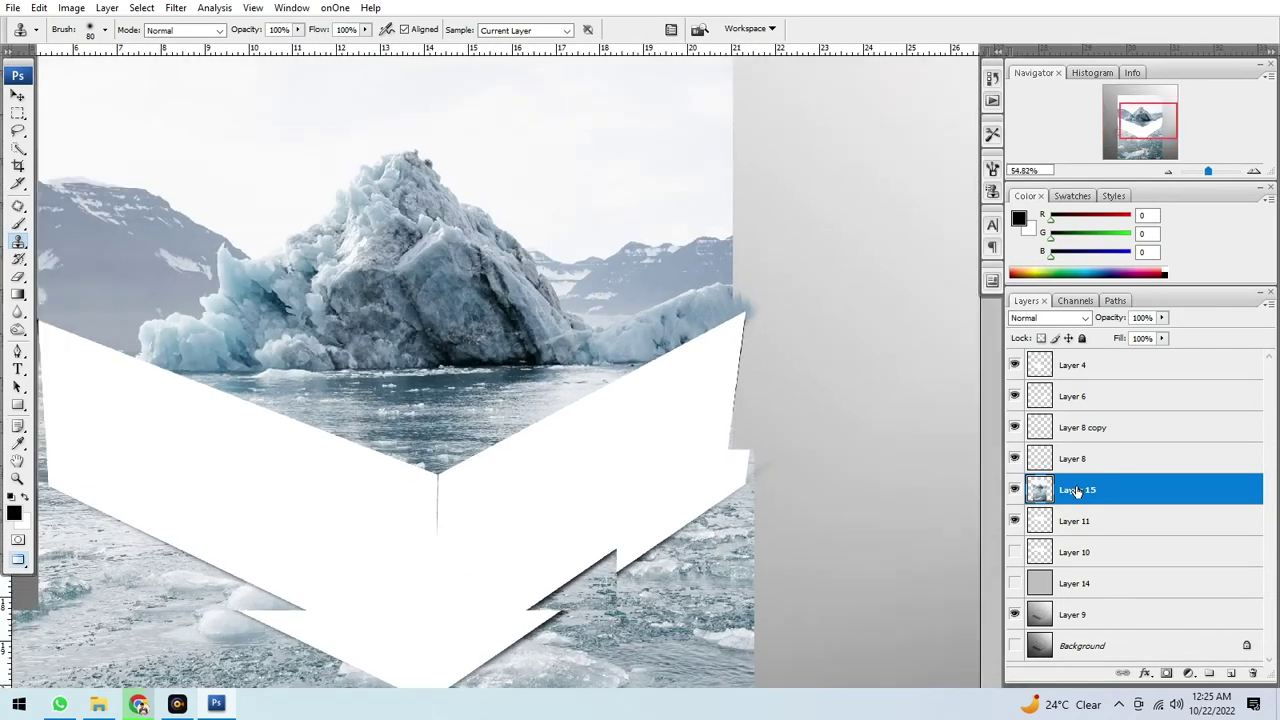
left_click(1015, 366)
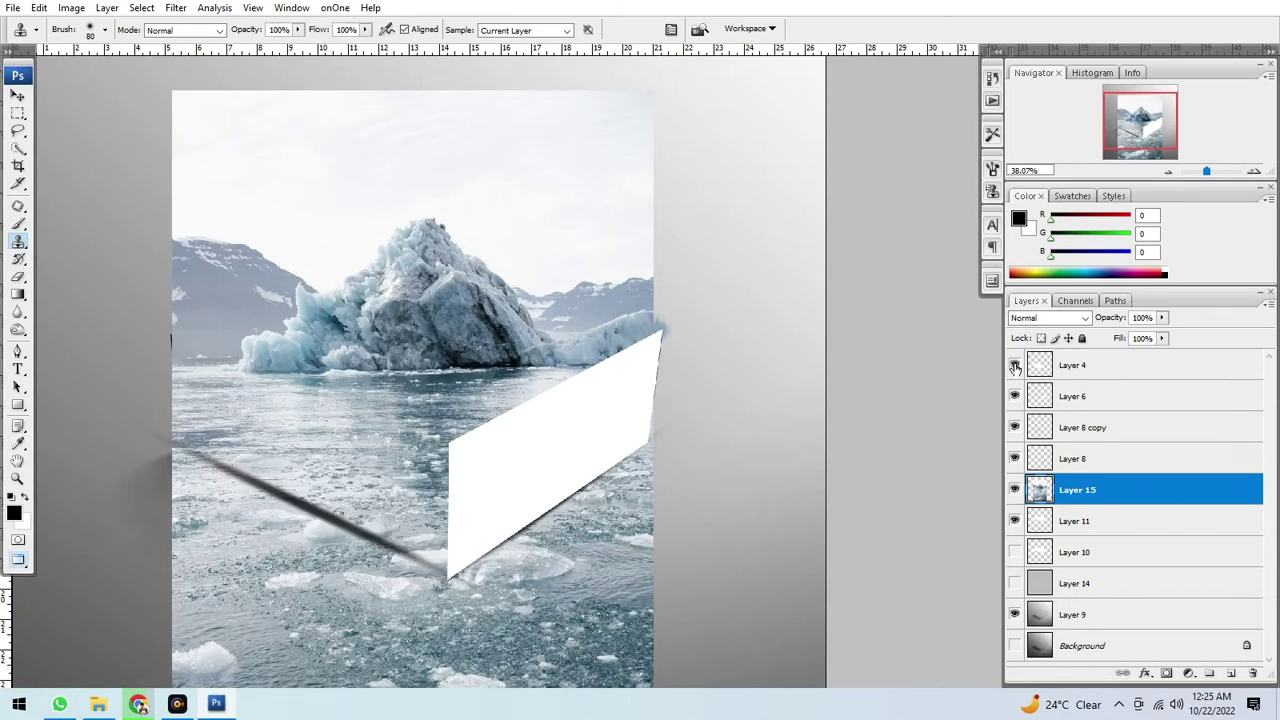
left_click(1015, 366)
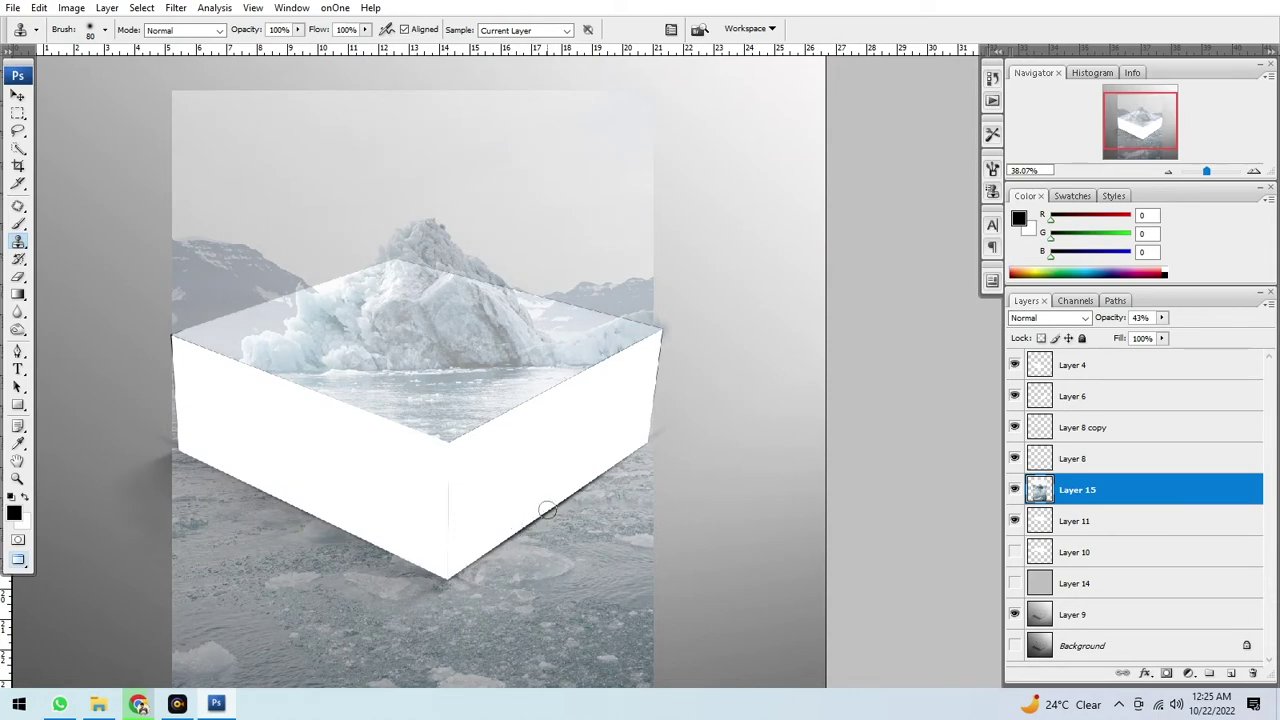
key("p")
scroll(657, 337, "up", 2)
scroll(686, 320, "up", 2)
Trace a Pen path along the iceberg ridge and around the box's top face.
scroll(688, 310, "up", 1)
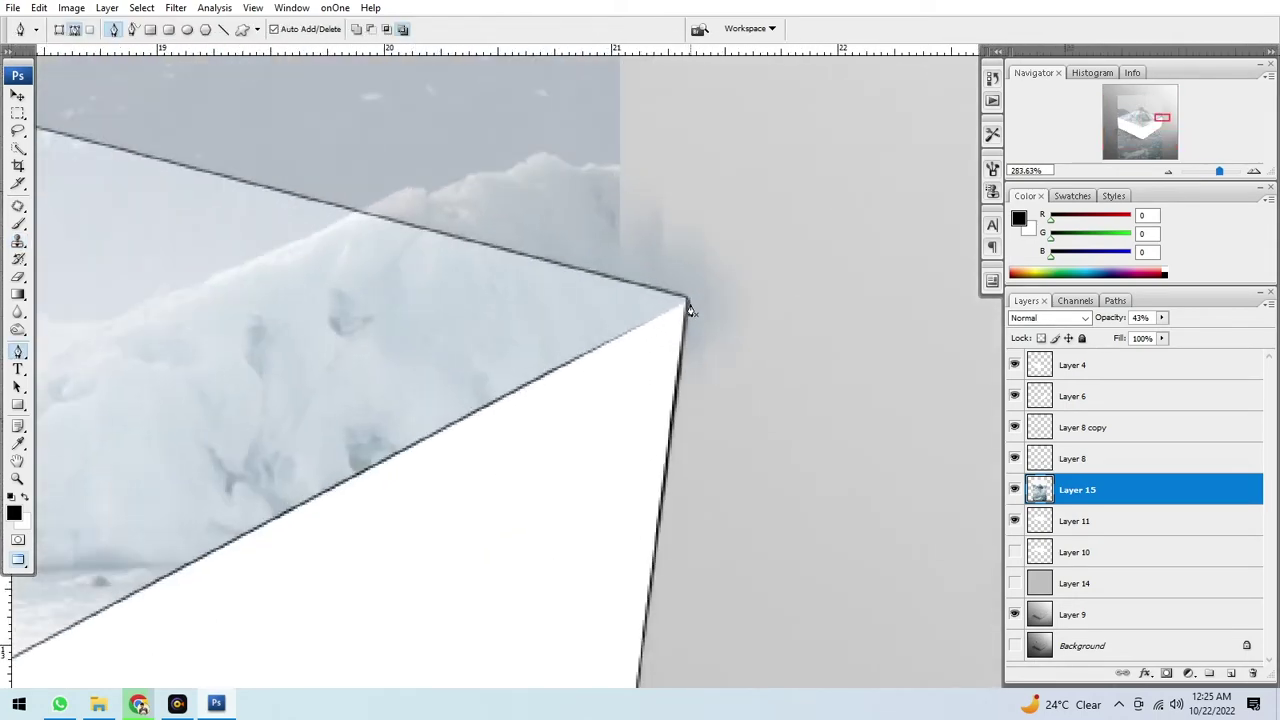
scroll(683, 302, "down", 2)
mouse_move(557, 277)
left_mouse_down()
mouse_move(948, 451)
mouse_move(509, 356)
left_mouse_up()
scroll(549, 357, "up", 2)
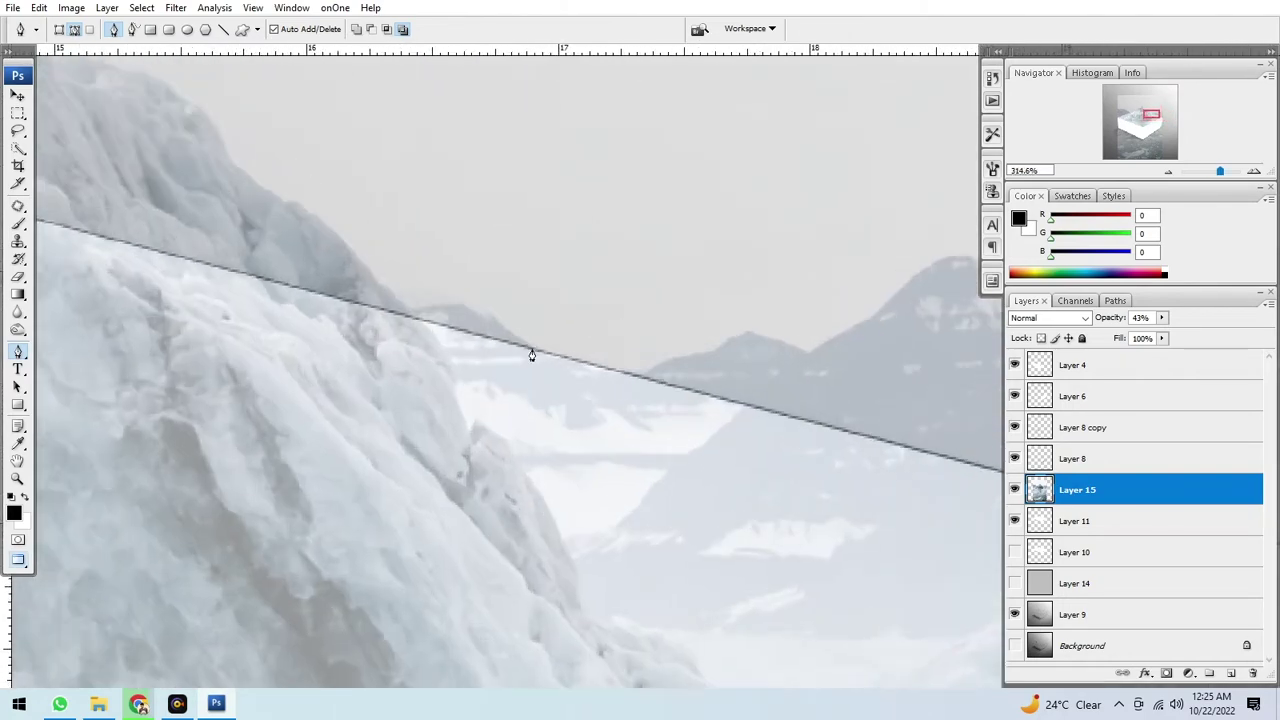
scroll(529, 354, "up", 1)
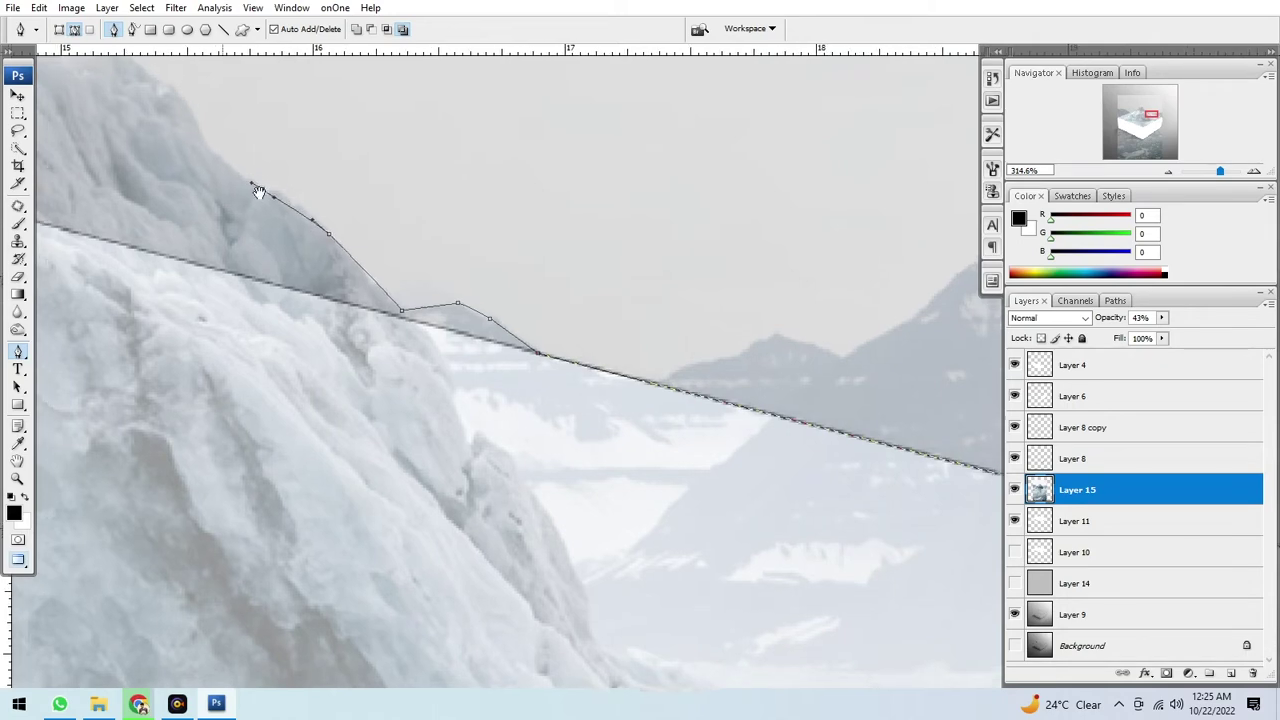
scroll(434, 306, "down", 1)
left_click(281, 216)
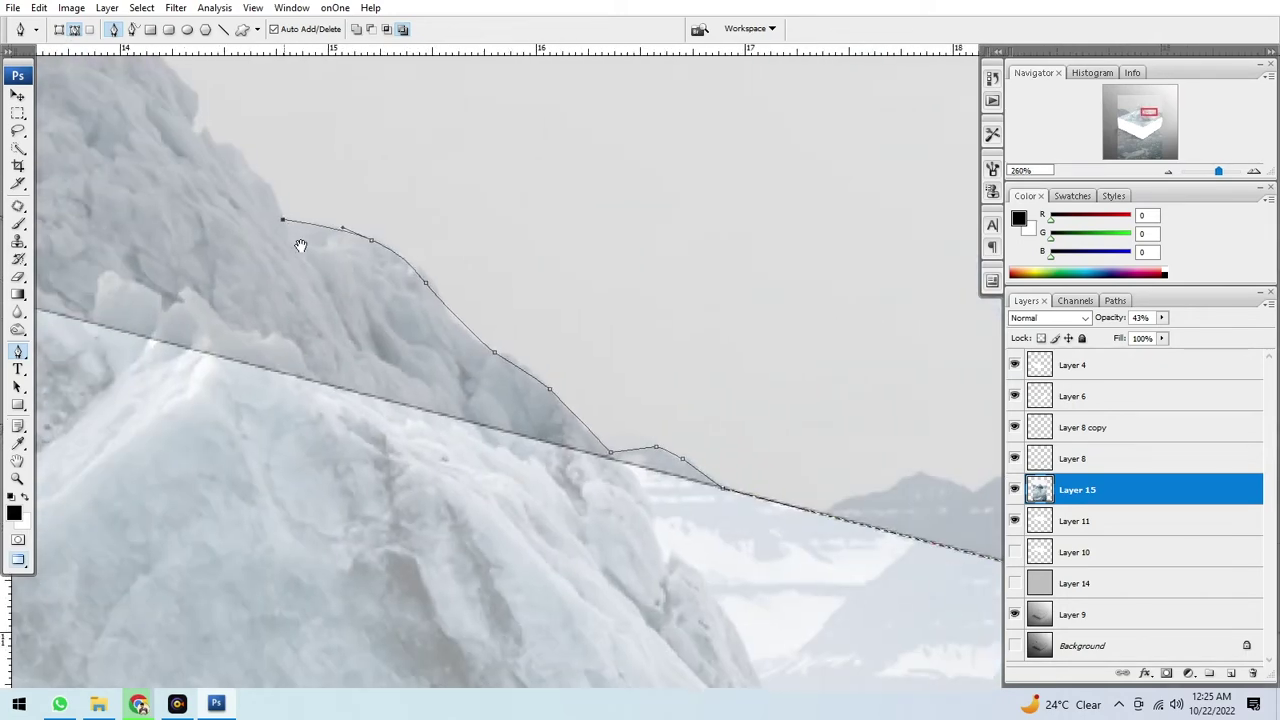
left_click_drag(245, 169, 483, 378)
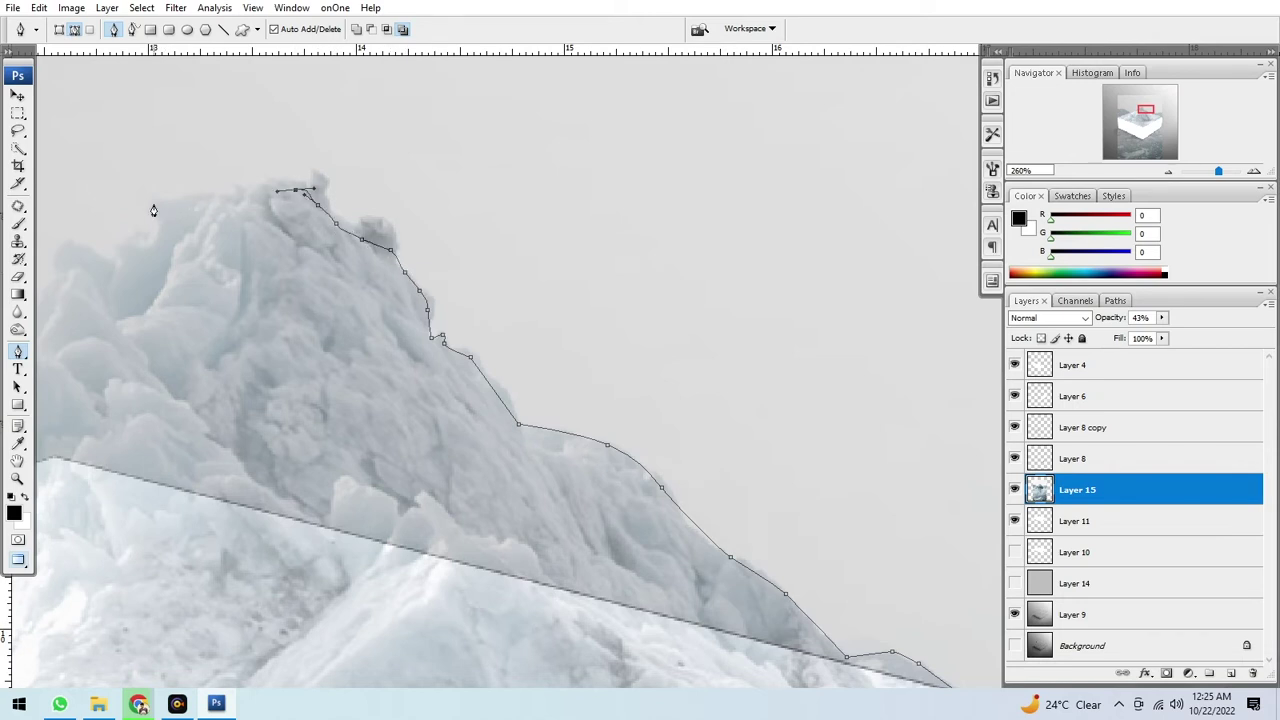
scroll(145, 232, "down", 1)
left_click_drag(257, 211, 517, 220)
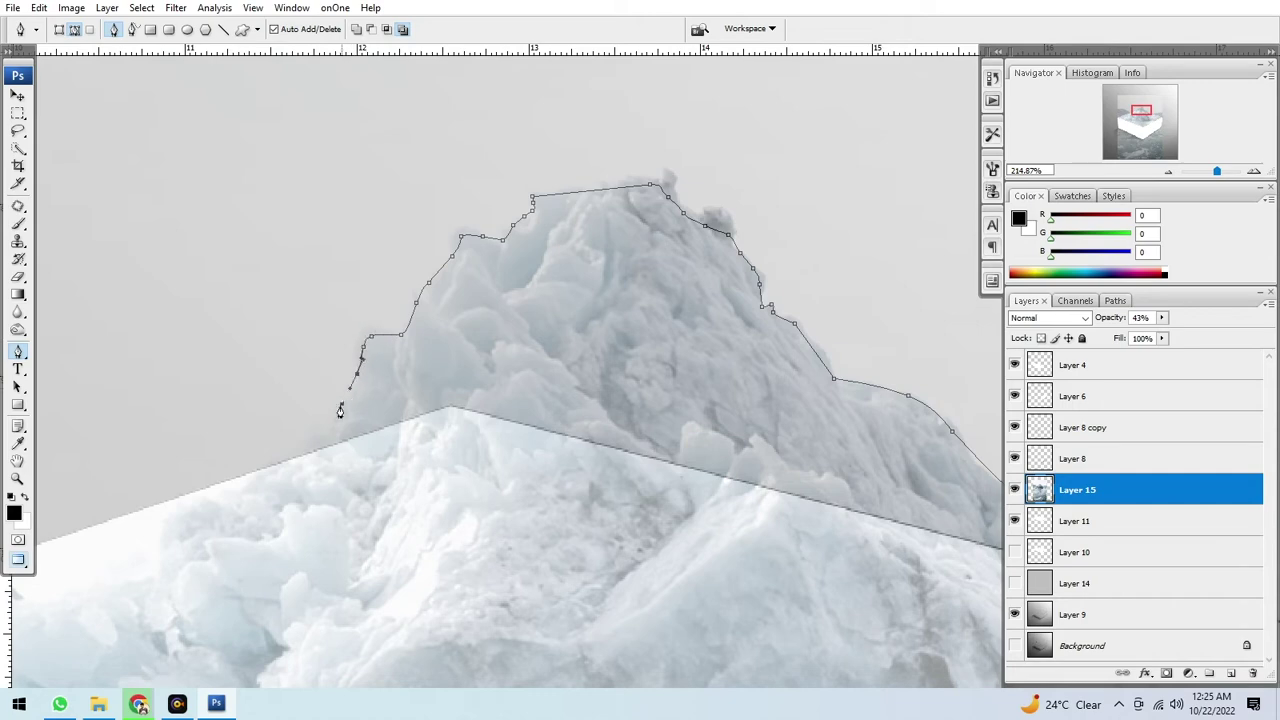
scroll(299, 462, "down", 1)
left_click_drag(299, 462, 566, 246)
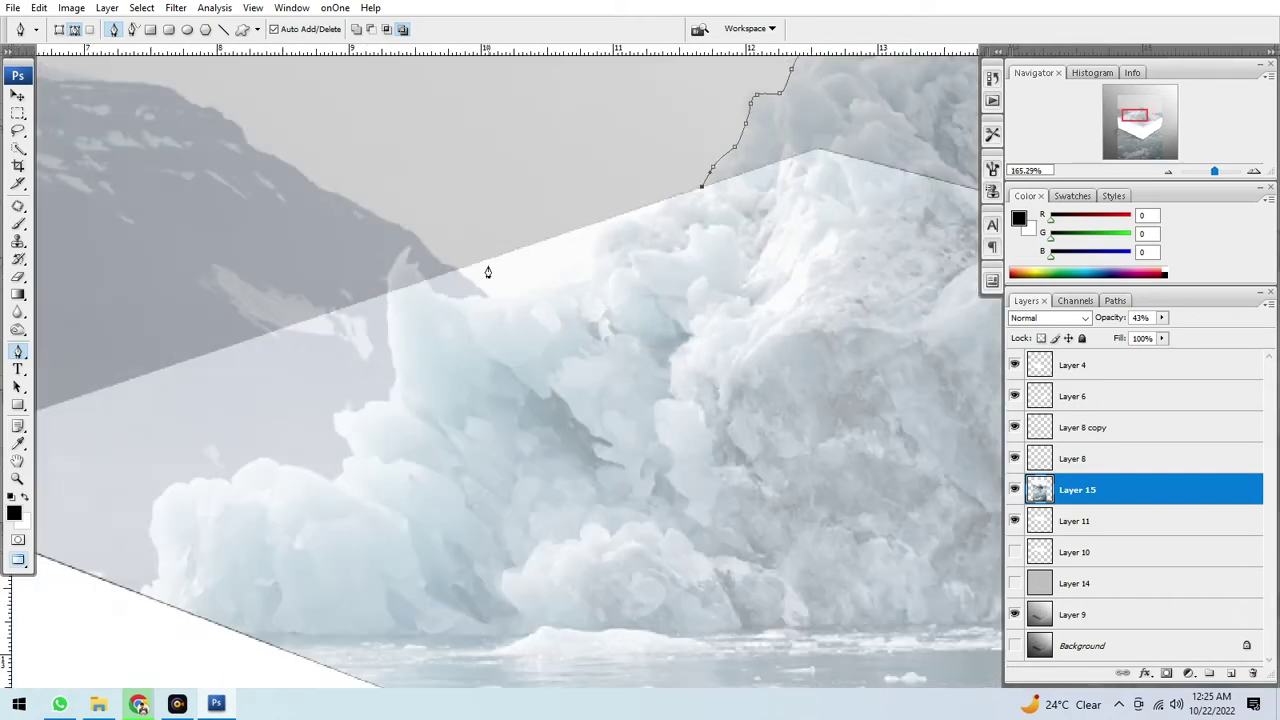
scroll(487, 266, "up", 1)
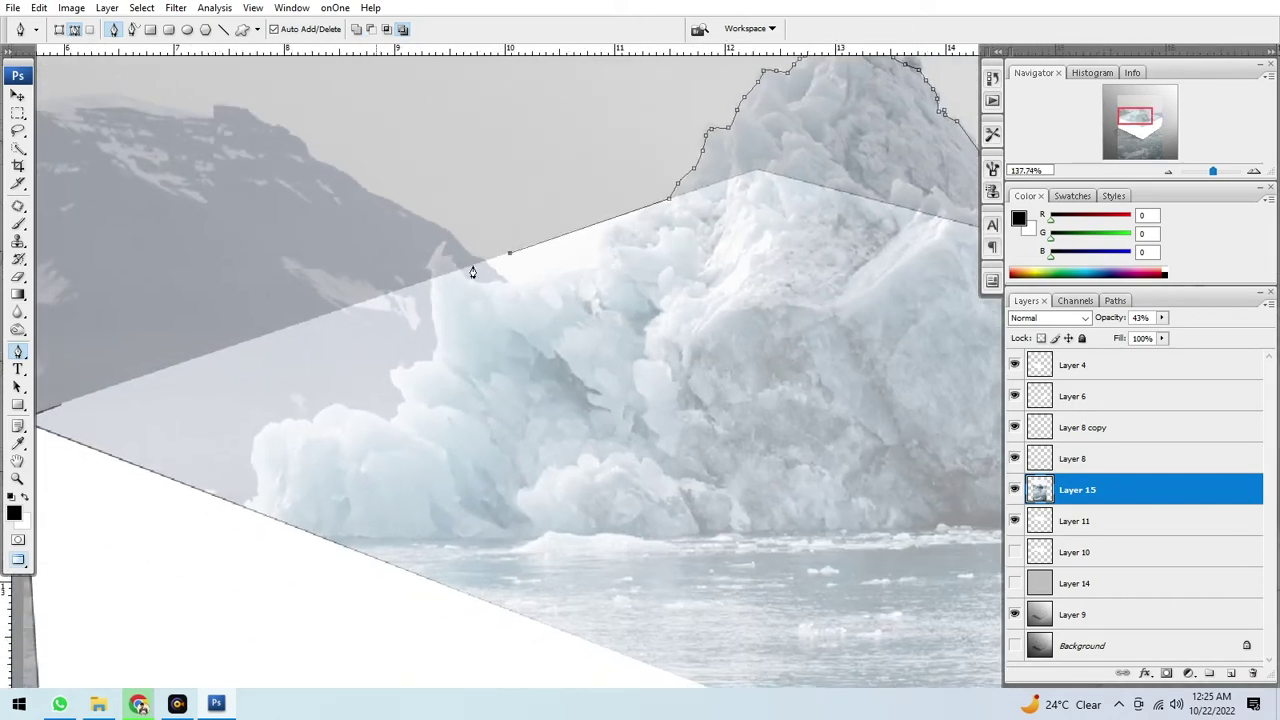
scroll(471, 271, "up", 2)
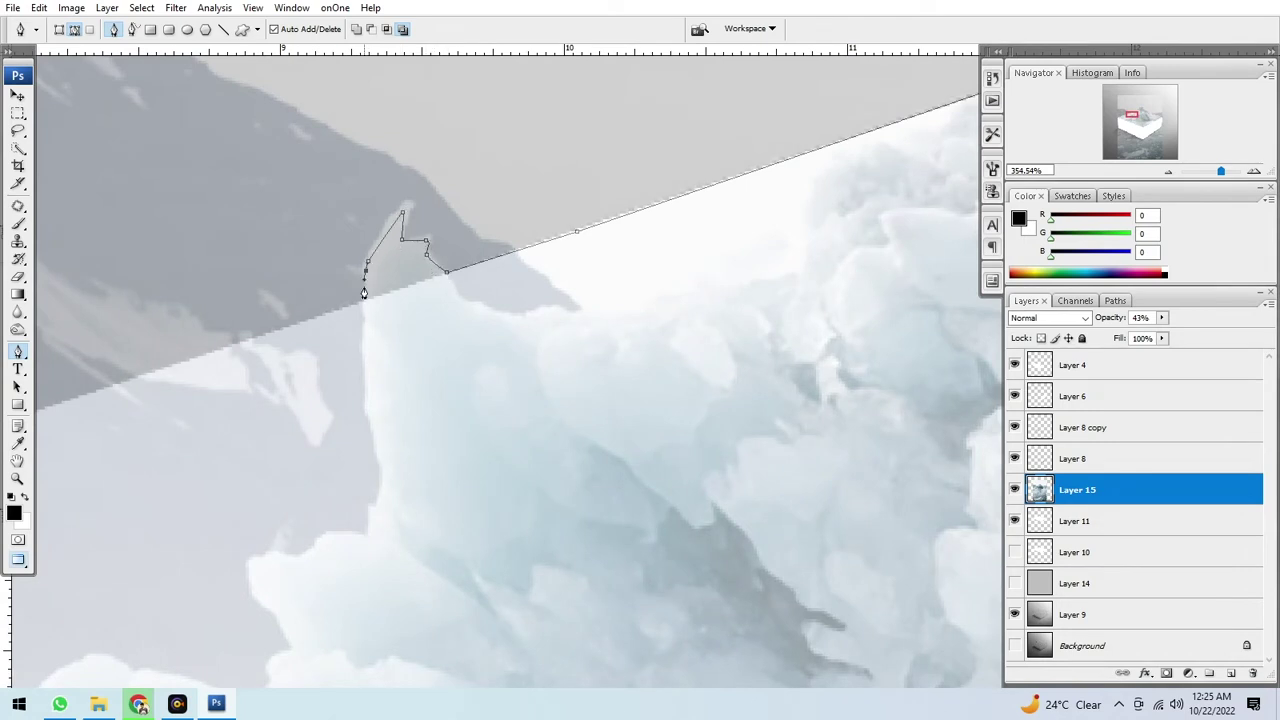
scroll(364, 300, "down", 1)
scroll(351, 286, "down", 1)
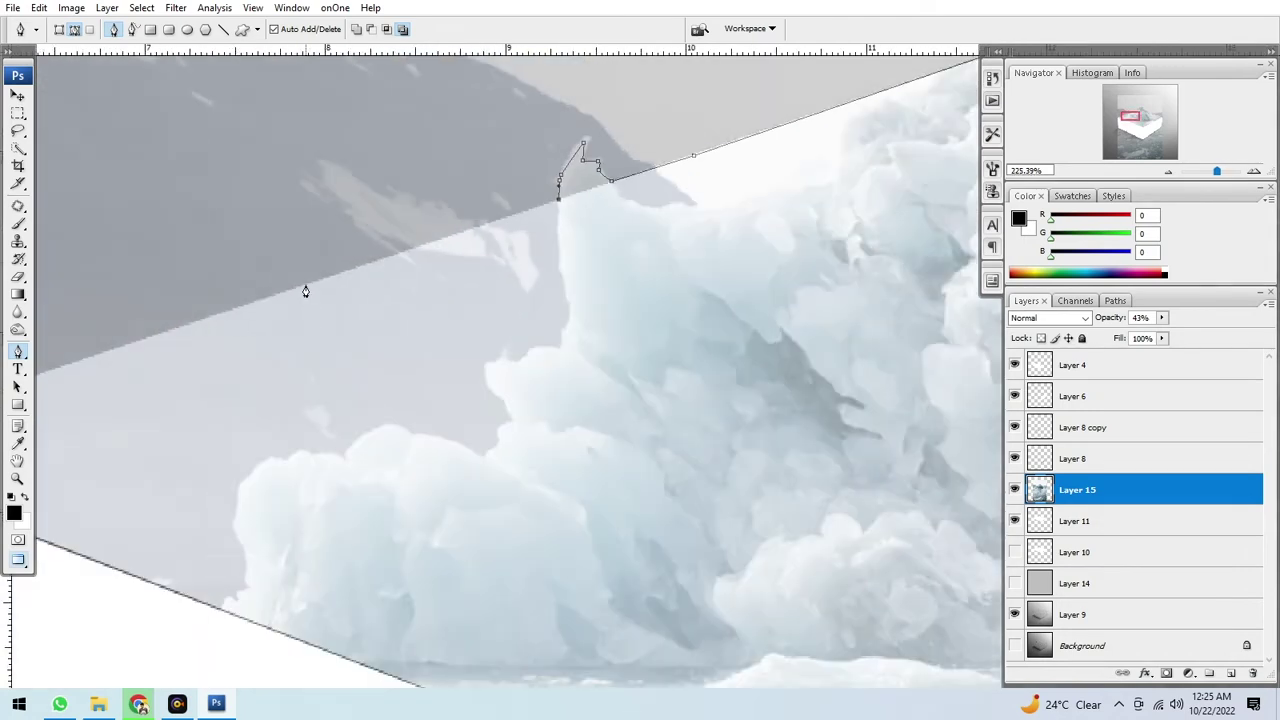
scroll(305, 291, "left", 5)
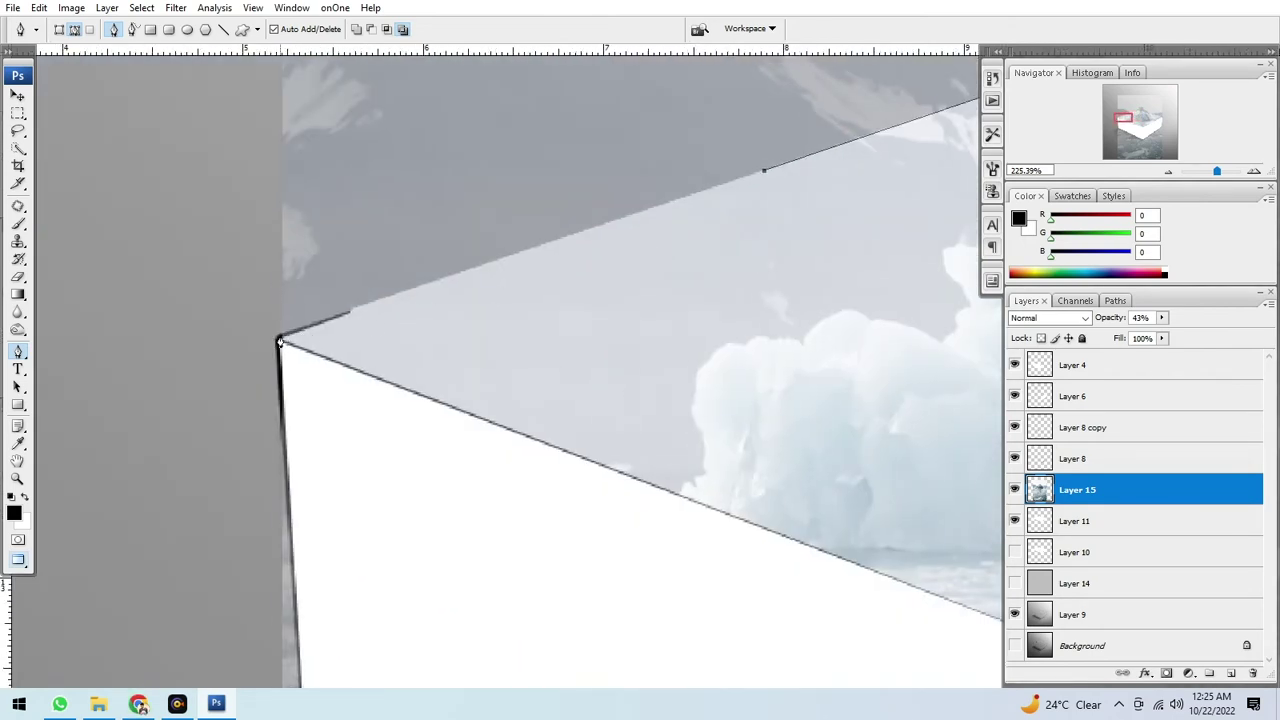
left_click(282, 341)
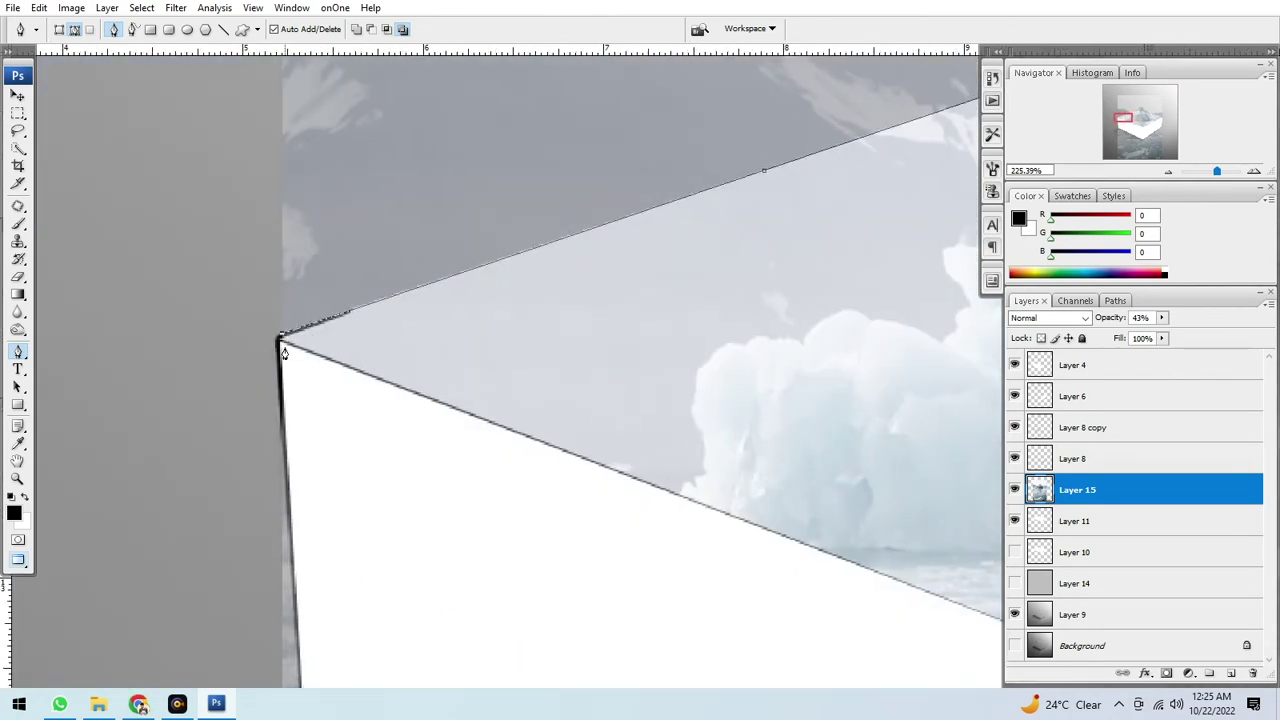
Finish the outline with a point at the box's right corner.
scroll(314, 380, "down", 3)
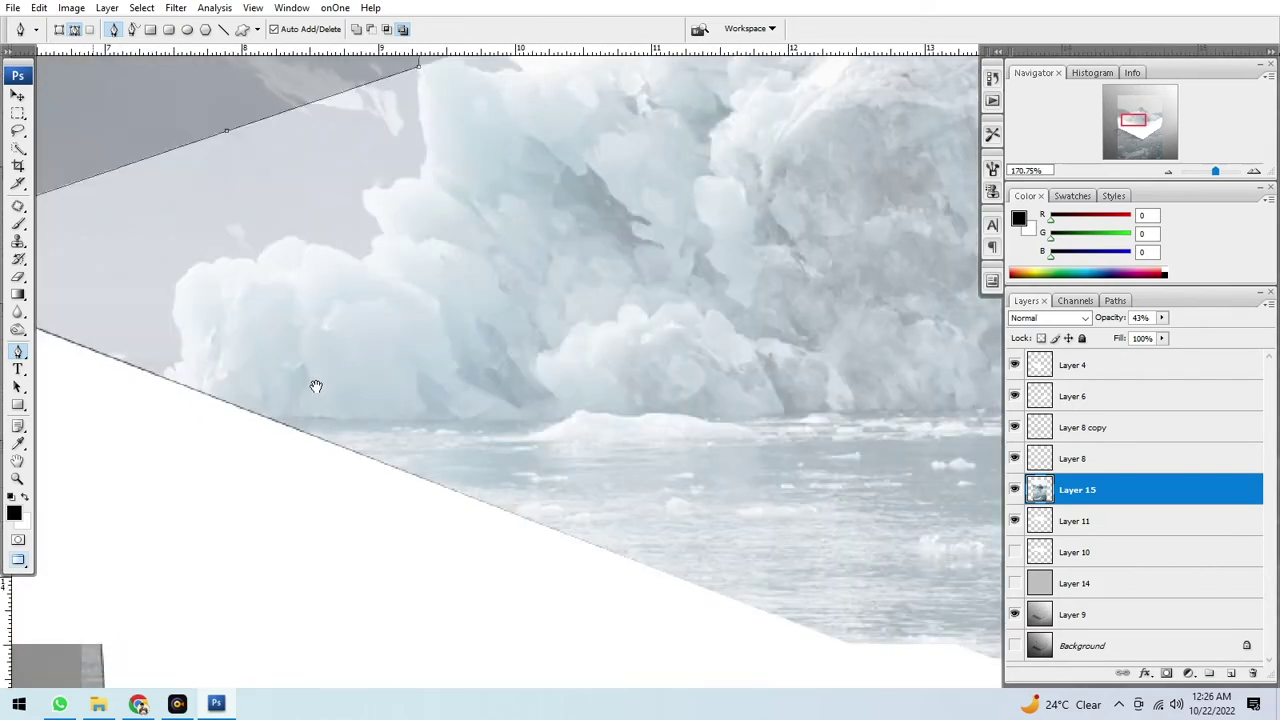
scroll(530, 475, "down", 2)
scroll(751, 554, "up", 2)
scroll(700, 571, "up", 2)
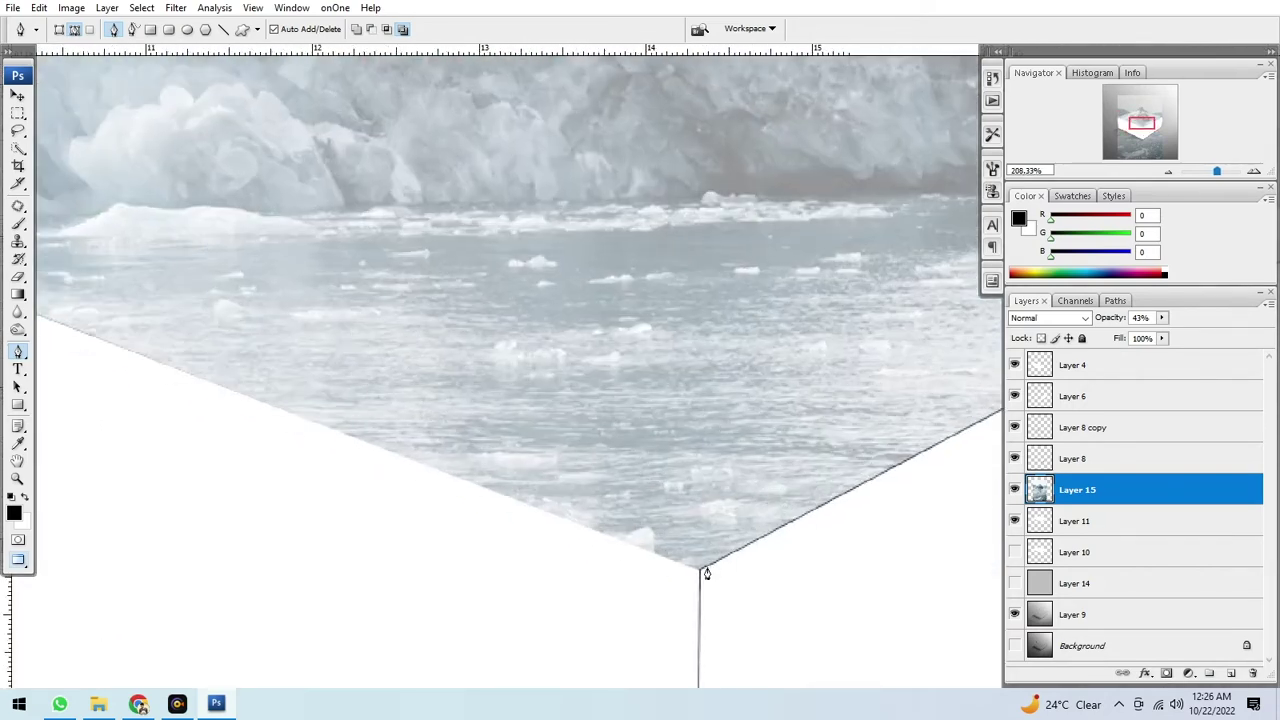
scroll(698, 578, "up", 1)
scroll(698, 578, "down", 1)
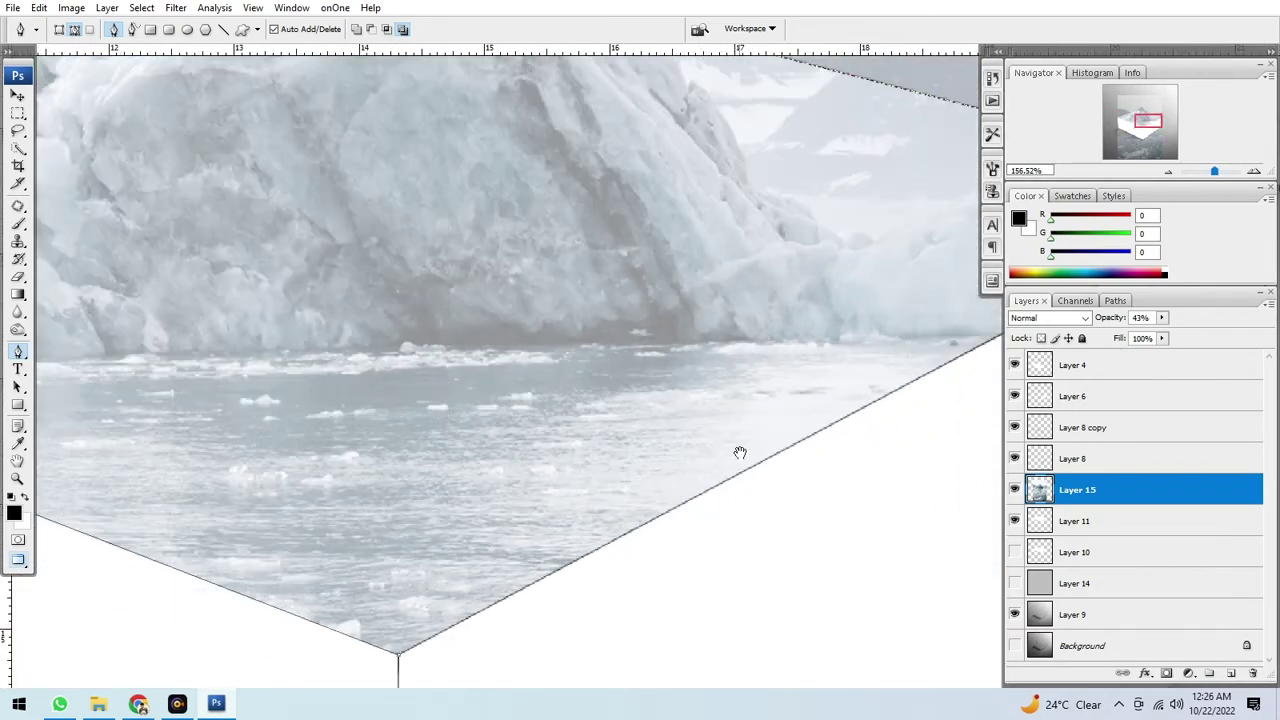
scroll(737, 451, "right", 3)
scroll(909, 326, "up", 8)
scroll(882, 345, "up", 5)
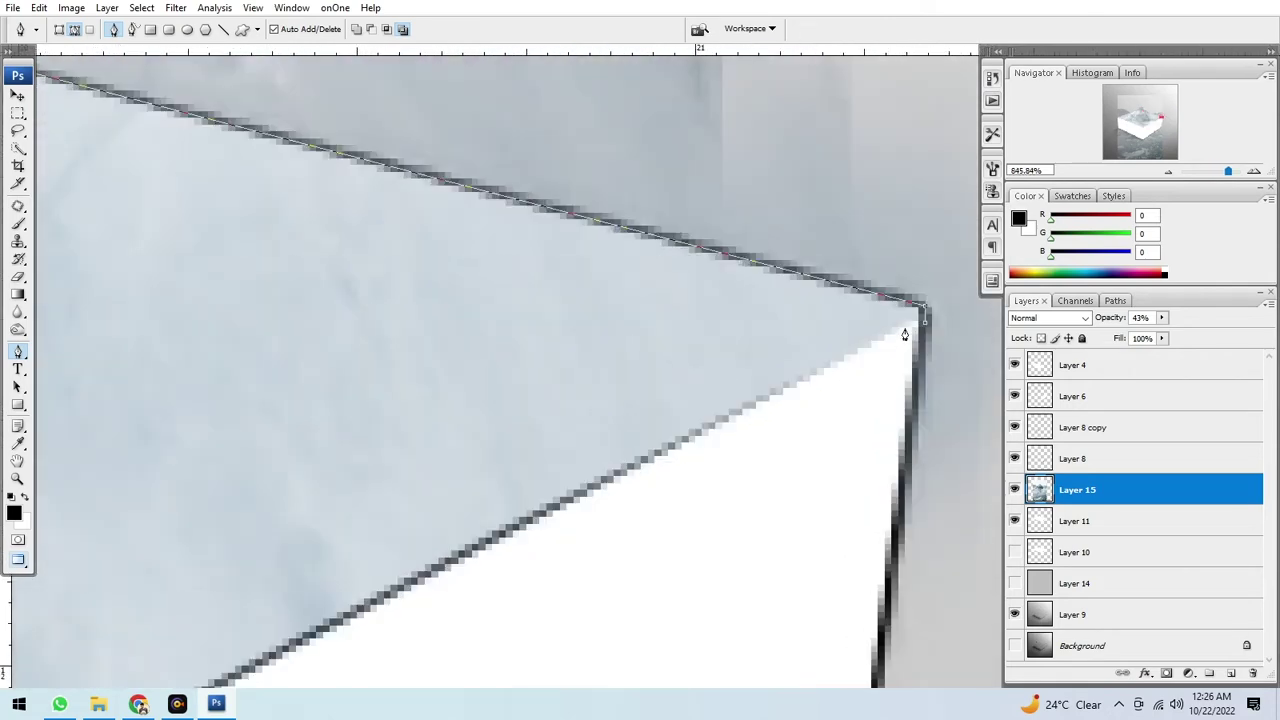
left_click(916, 326)
scroll(916, 321, "down", 4)
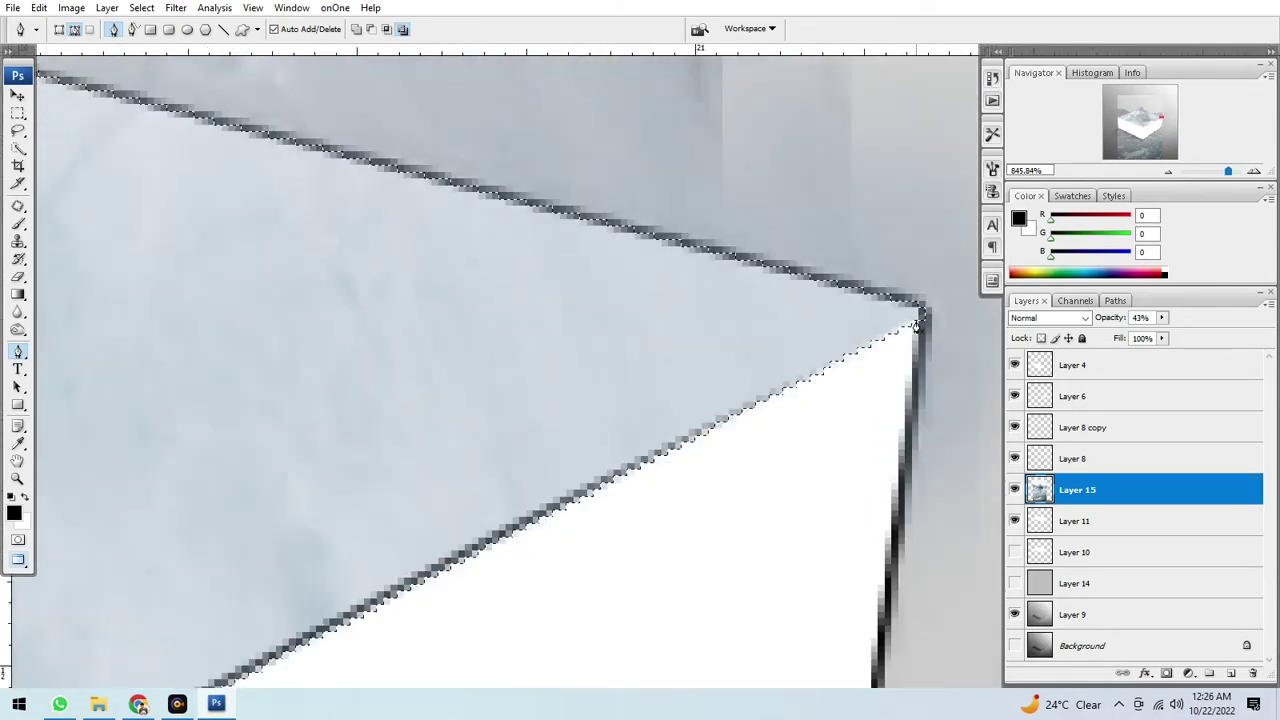
scroll(674, 300, "down", 6)
scroll(674, 300, "down", 6)
scroll(672, 306, "down", 6)
scroll(672, 306, "down", 3)
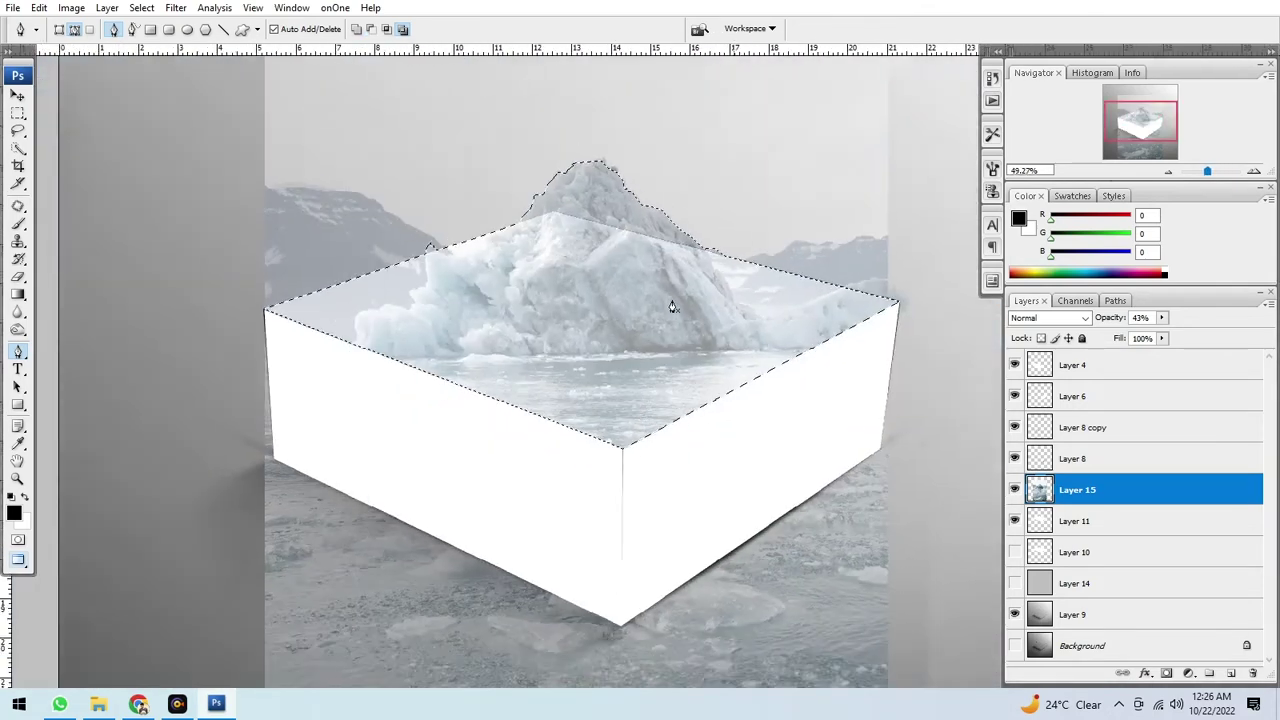
scroll(673, 260, "down", 2)
scroll(663, 257, "down", 2)
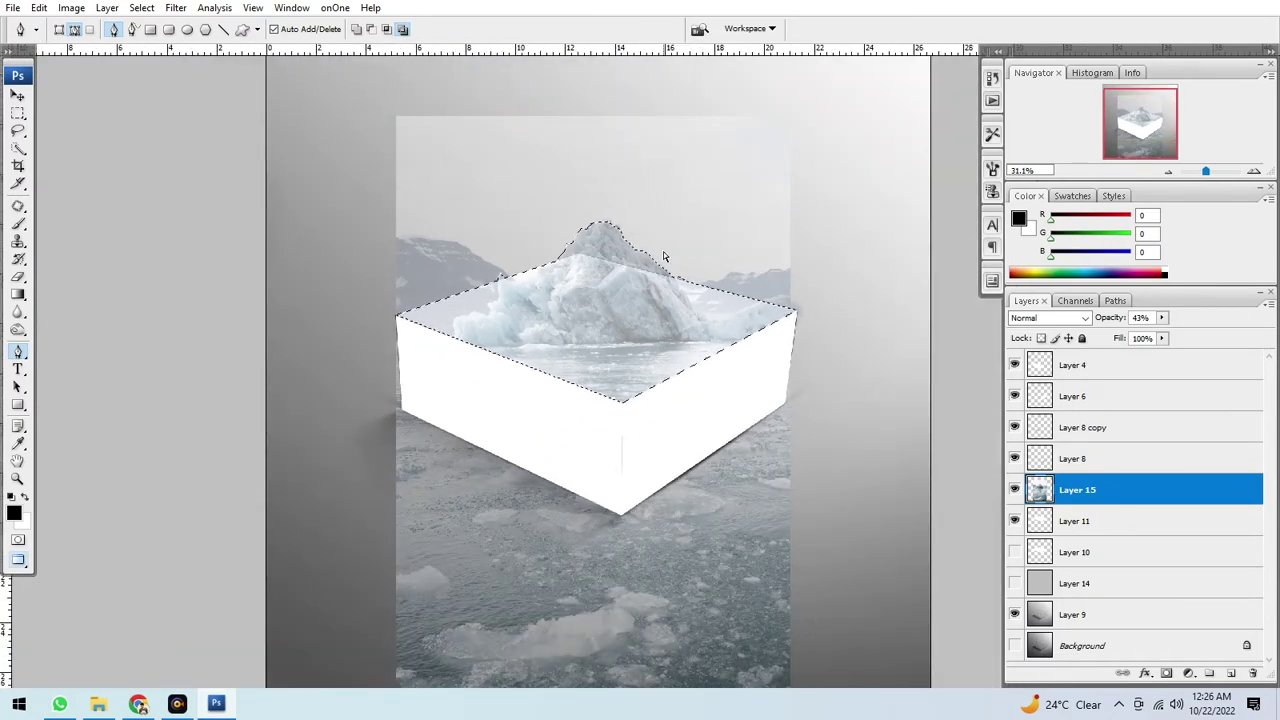
Invert the outline selection, delete the surrounding mountains and water, and deselect.
key("ctrl+shift+i")
scroll(663, 257, "down", 1)
key("Delete")
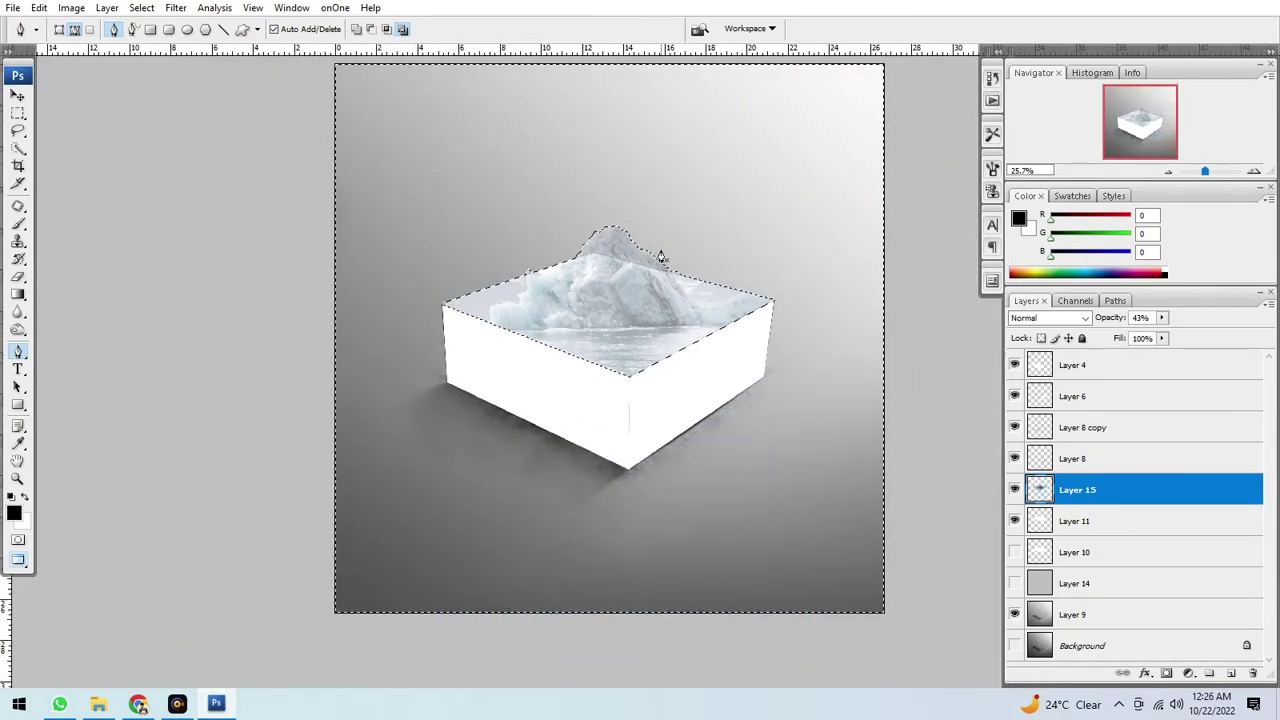
key("ctrl+d")
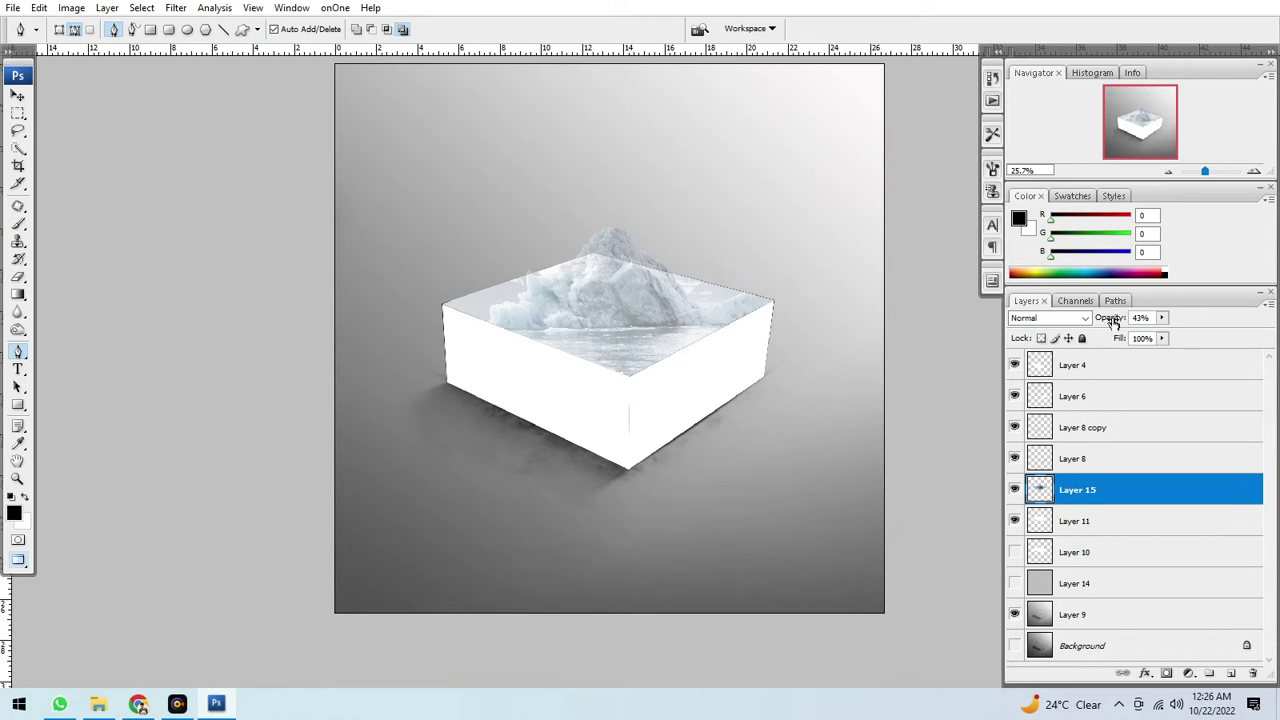
key("v")
scroll(843, 309, "up", 2)
scroll(700, 280, "up", 2)
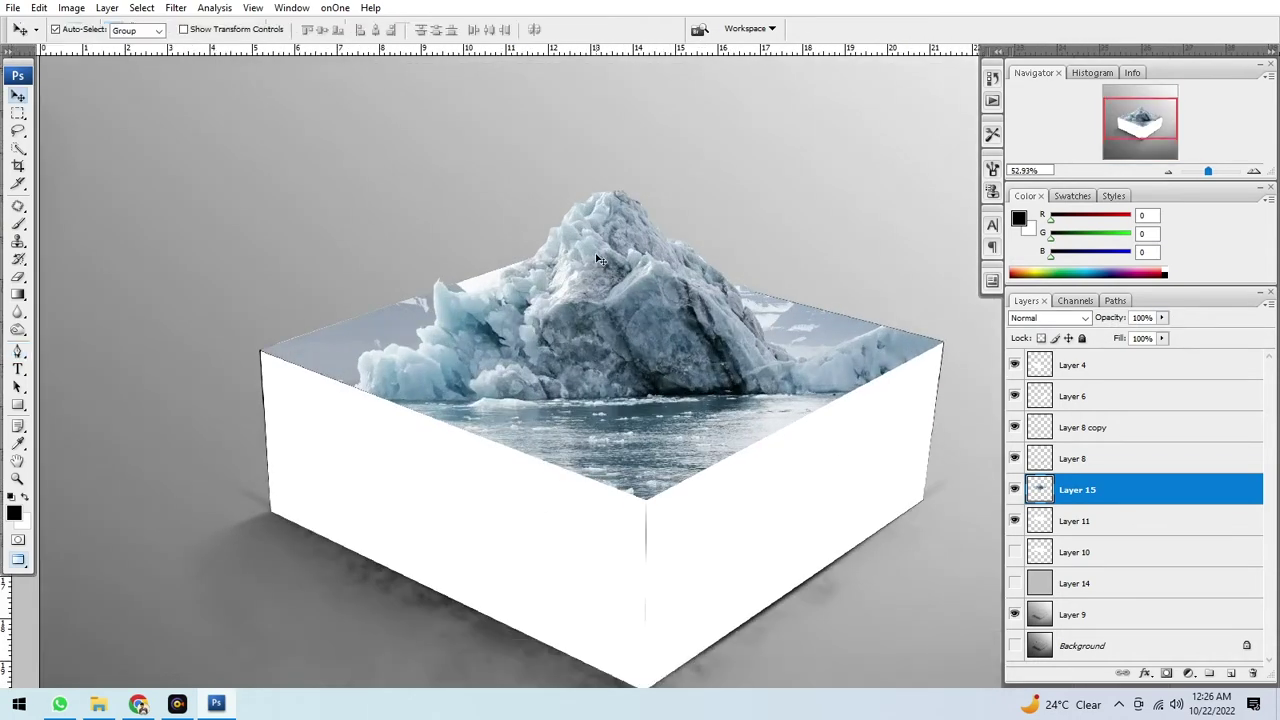
scroll(595, 253, "down", 3)
scroll(595, 253, "down", 1)
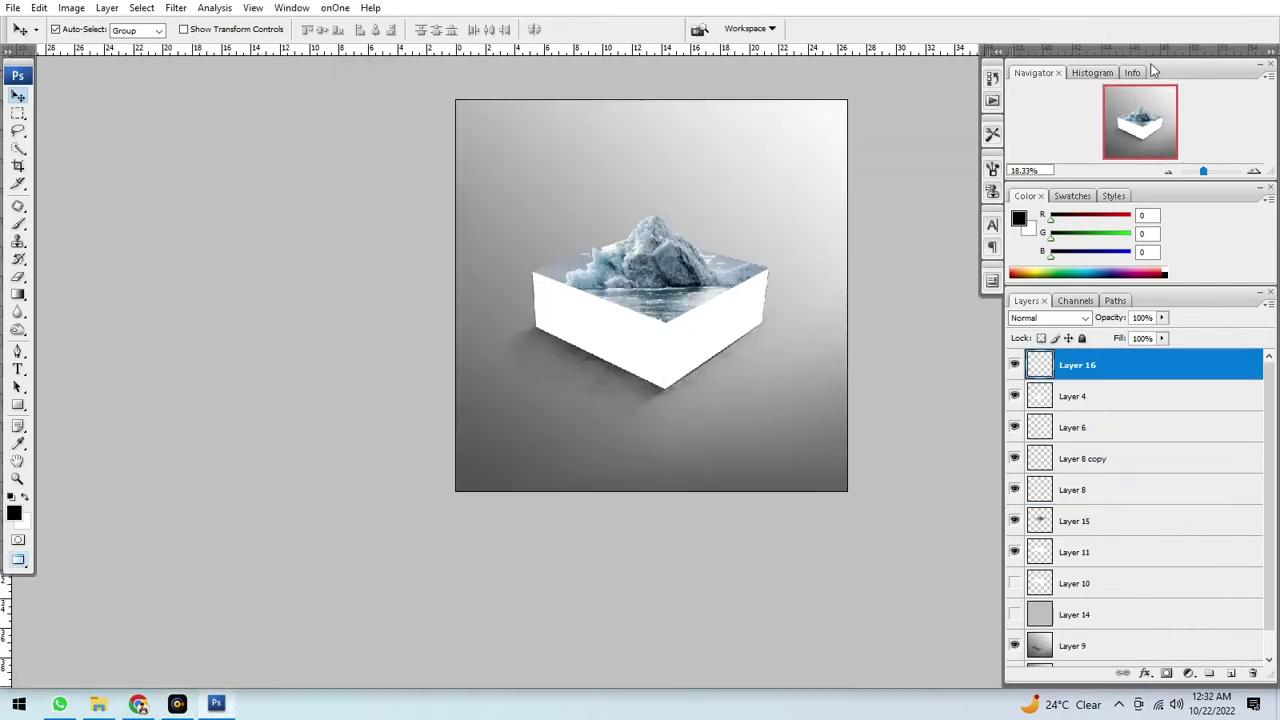
Paste the icy sea photo above Layer 4 and clip it to the box shape.
scroll(608, 314, "up", 2)
right_click(604, 313)
left_click(612, 322)
key("ctrl+v")
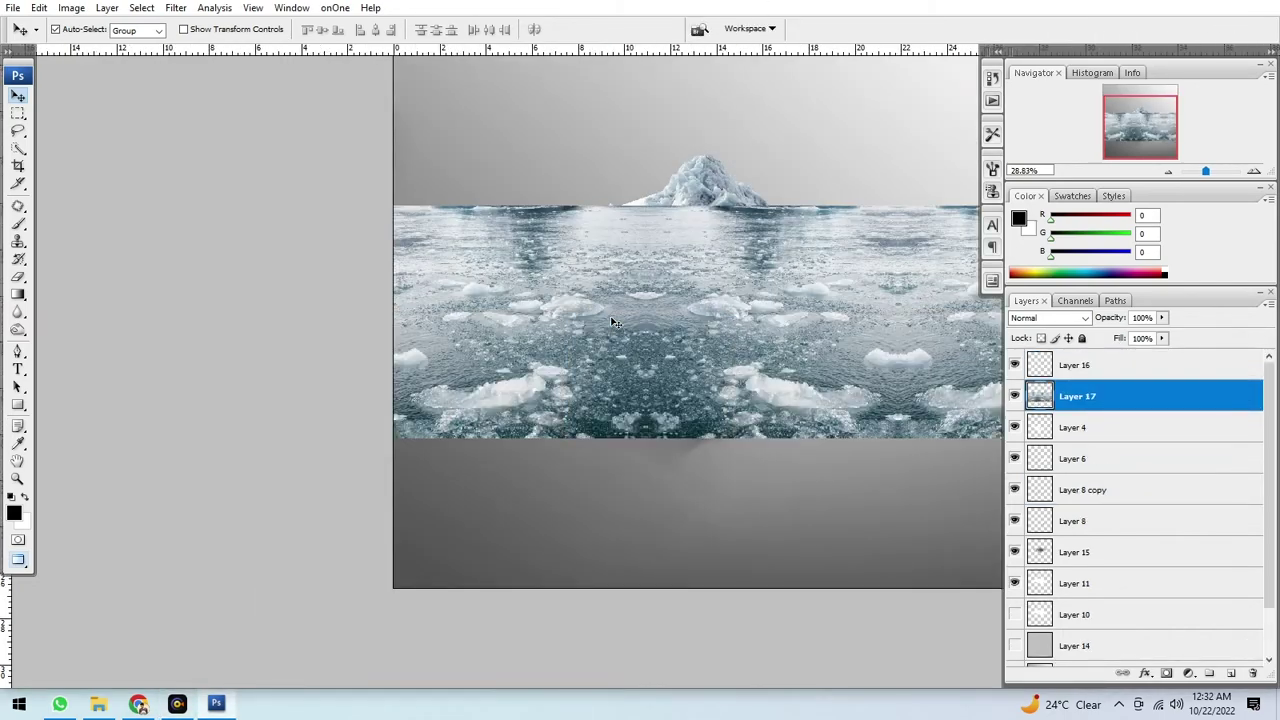
key("ctrl+alt+g")
Scale the icy sea photo to about 46% and rotate it to align with the left face.
key("ctrl+t")
scroll(609, 310, "down", 4)
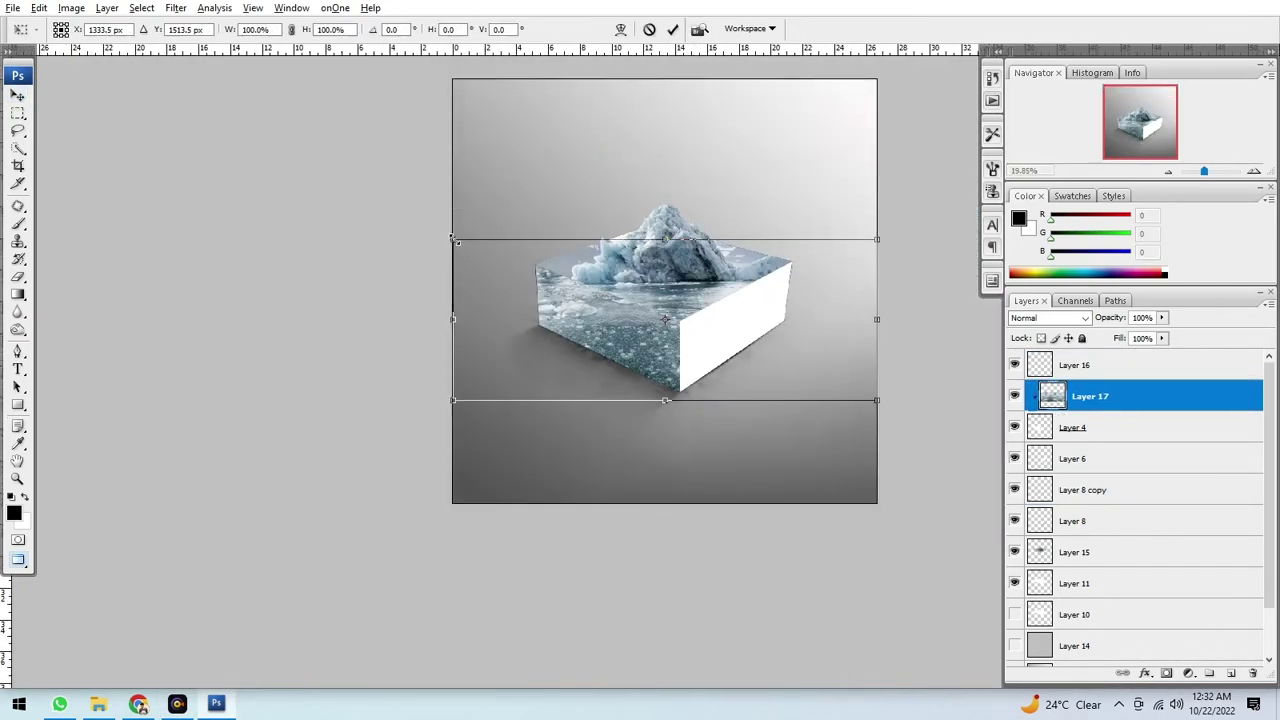
left_click_drag(453, 240, 552, 297)
left_click_drag(849, 366, 829, 433)
left_click_drag(700, 330, 642, 334)
scroll(703, 325, "up", 2)
left_click_drag(817, 373, 825, 416)
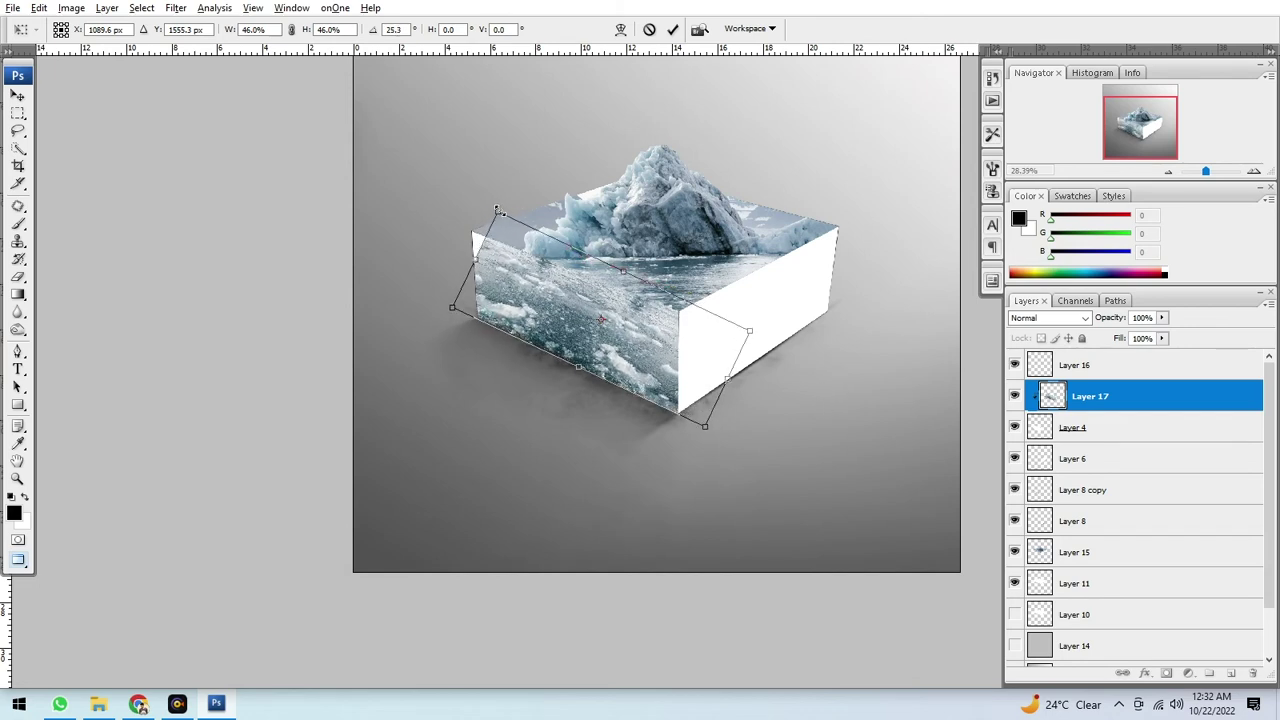
left_click_drag(497, 210, 486, 201)
Warp the icy sea photo in perspective to match the box's left face.
right_click(585, 270)
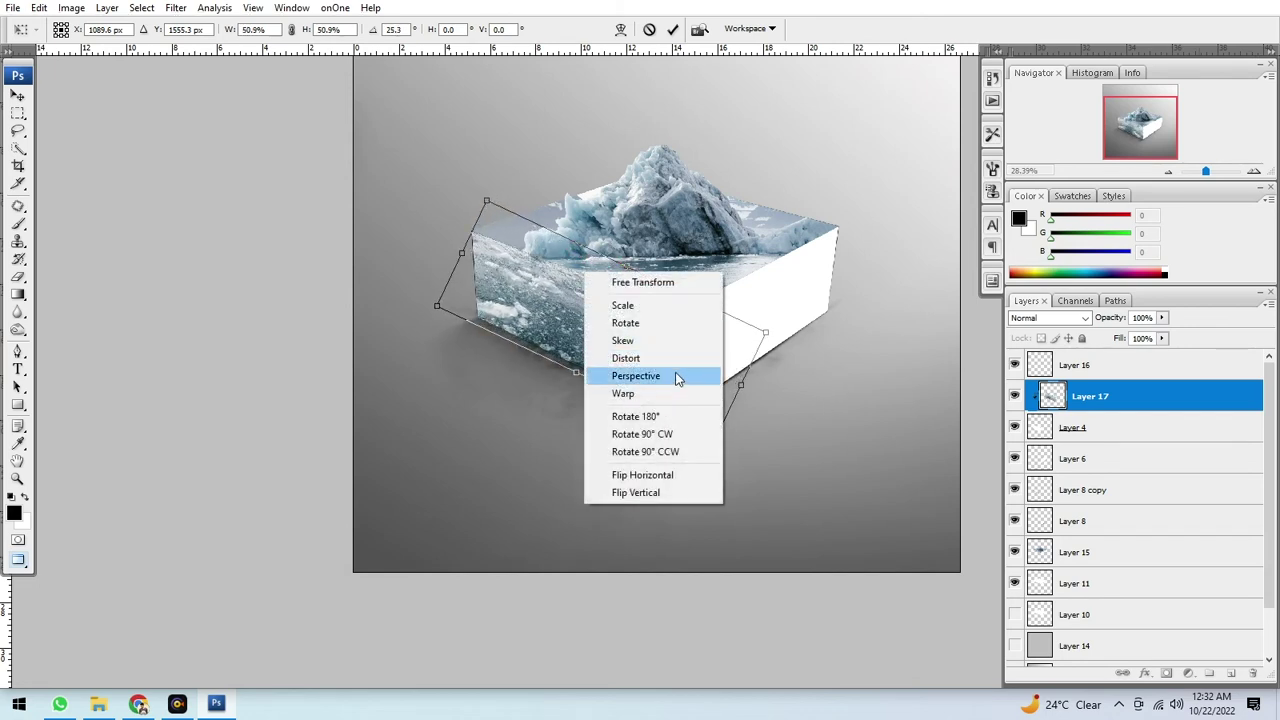
left_click(676, 377)
left_click_drag(766, 333, 759, 336)
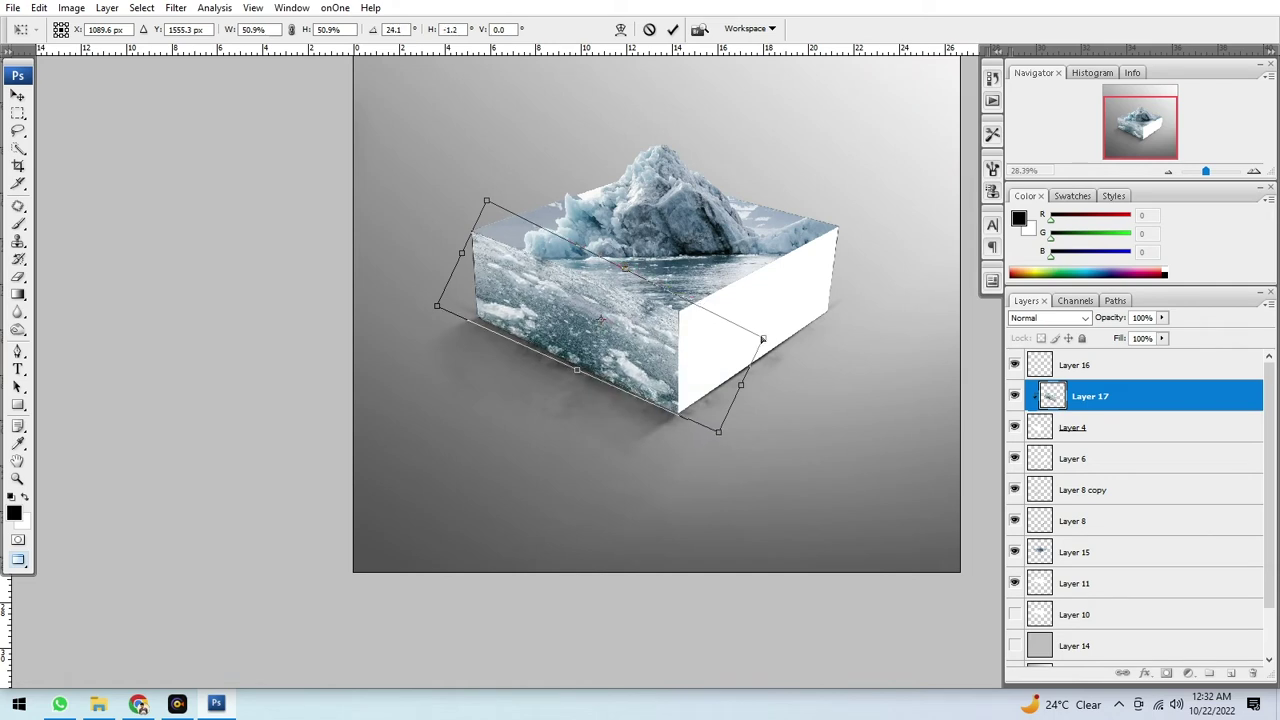
left_click_drag(488, 201, 423, 111)
key("Return")
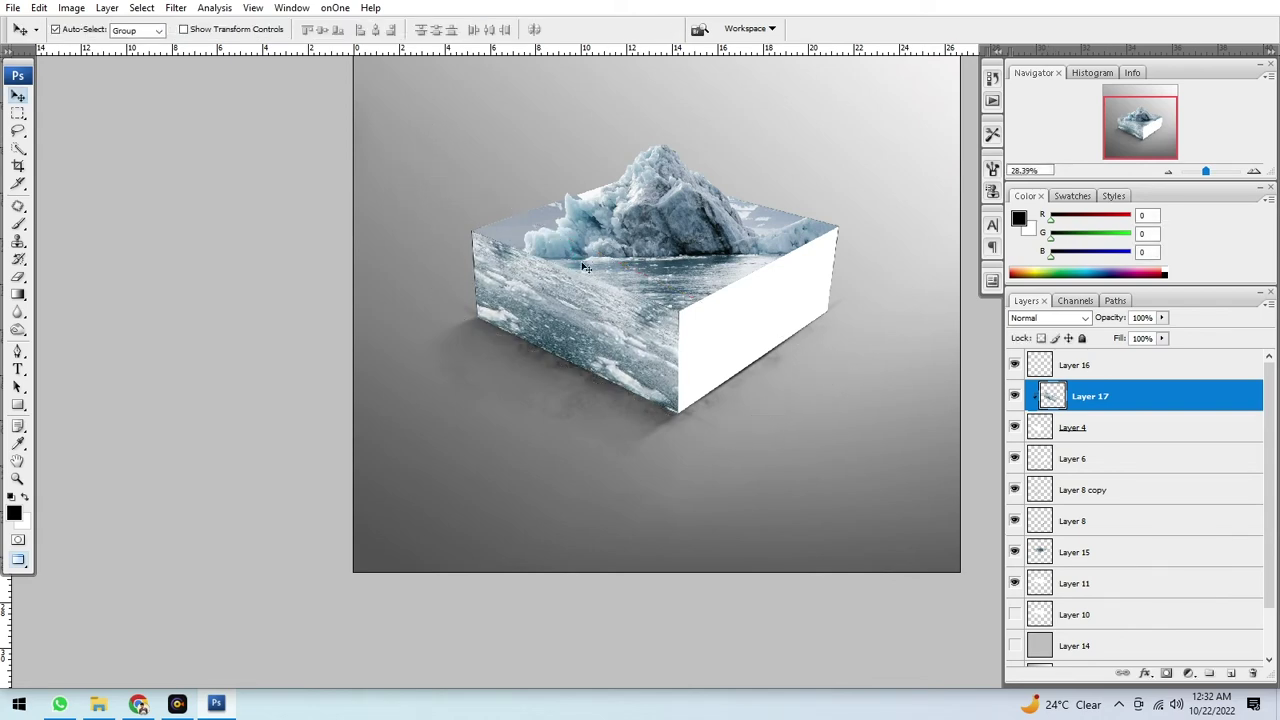
Rescale the photo to about 77%, then enlarge it slightly to cover the face.
scroll(652, 313, "down", 1)
key("ctrl+t")
left_click_drag(815, 186, 777, 218)
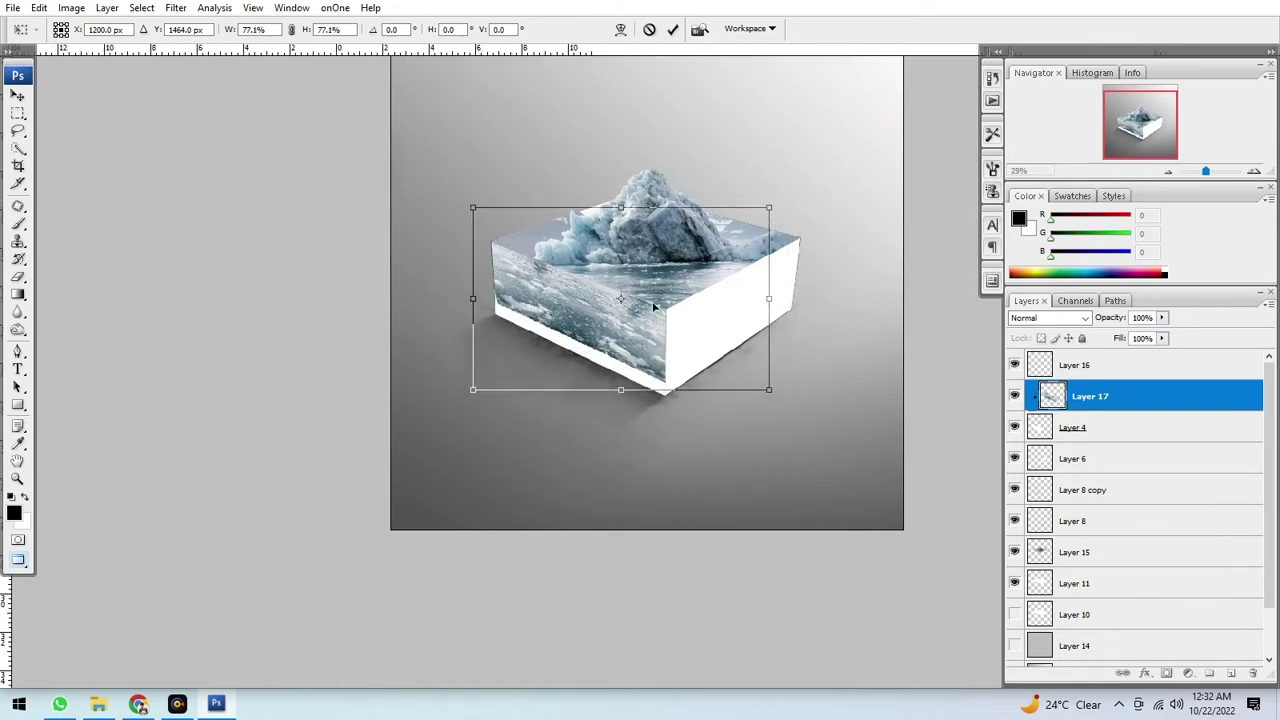
scroll(642, 330, "up", 1)
left_click_drag(791, 201, 857, 185)
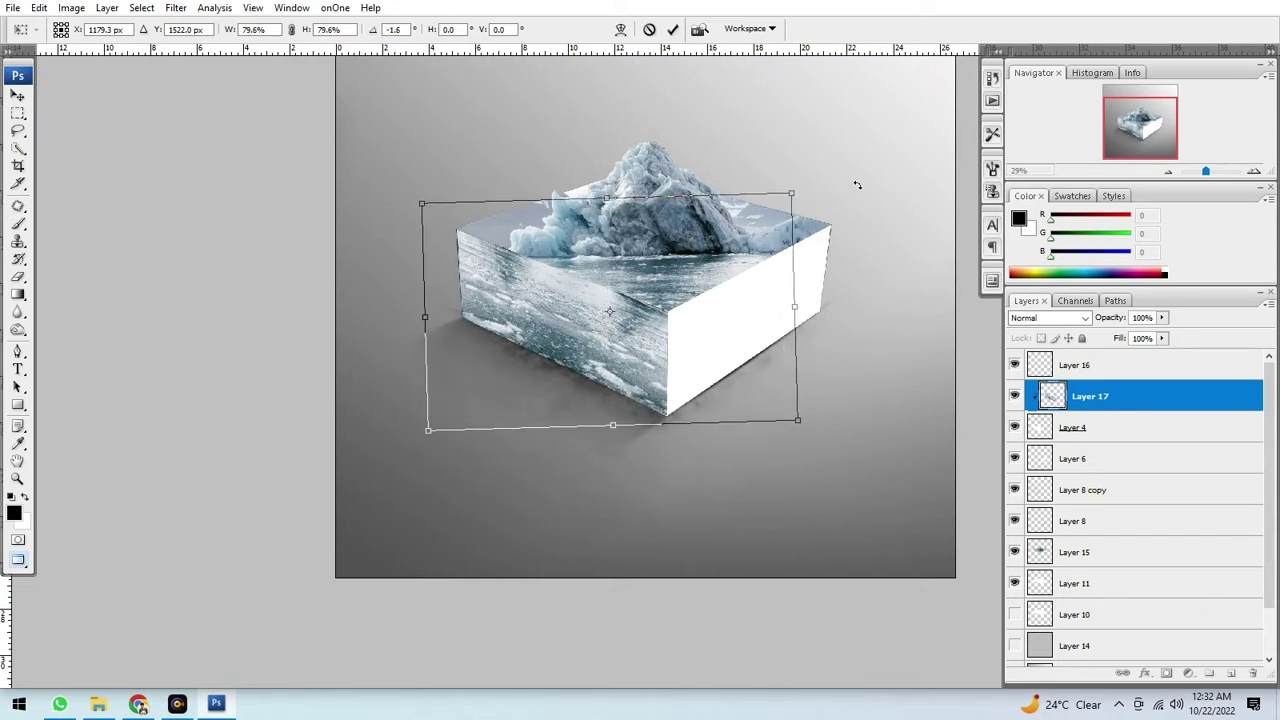
key("Return")
scroll(723, 323, "down", 2)
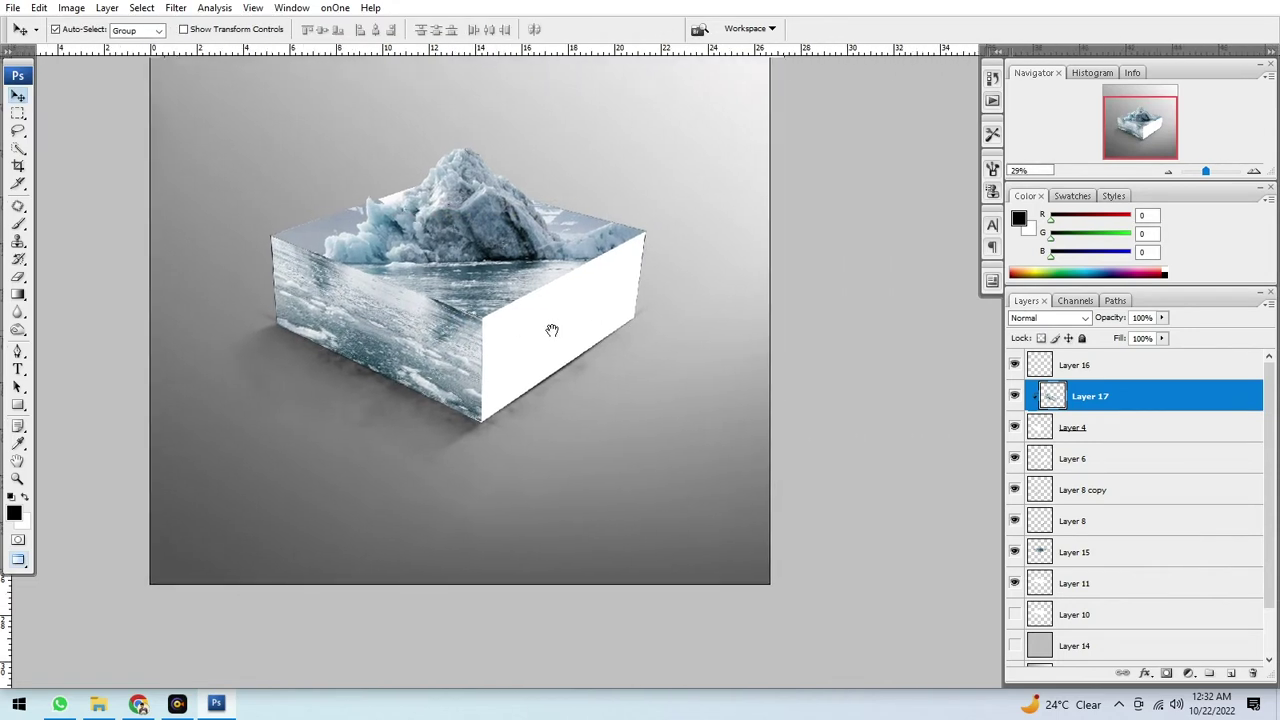
scroll(543, 331, "down", 2)
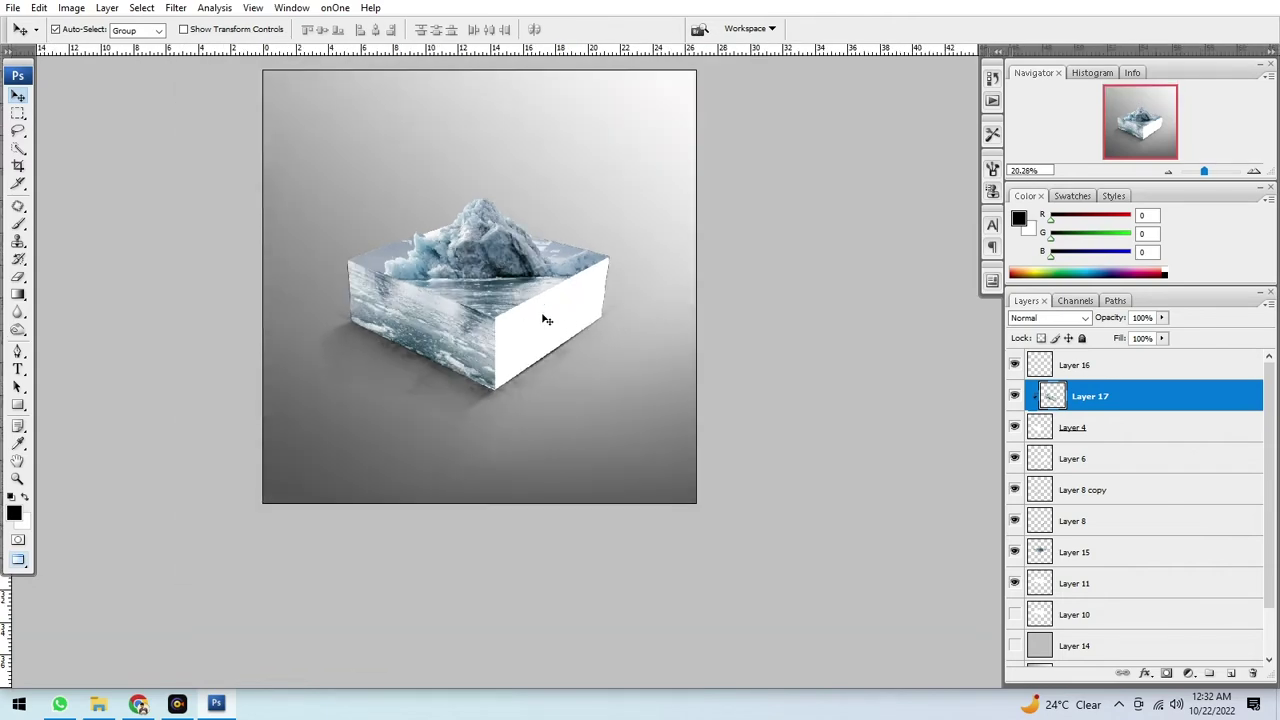
scroll(547, 320, "up", 1)
Paste the icy sea photo above Layer 6 as Layer 18 and clip it to the box.
left_click(562, 320)
key("ctrl+v")
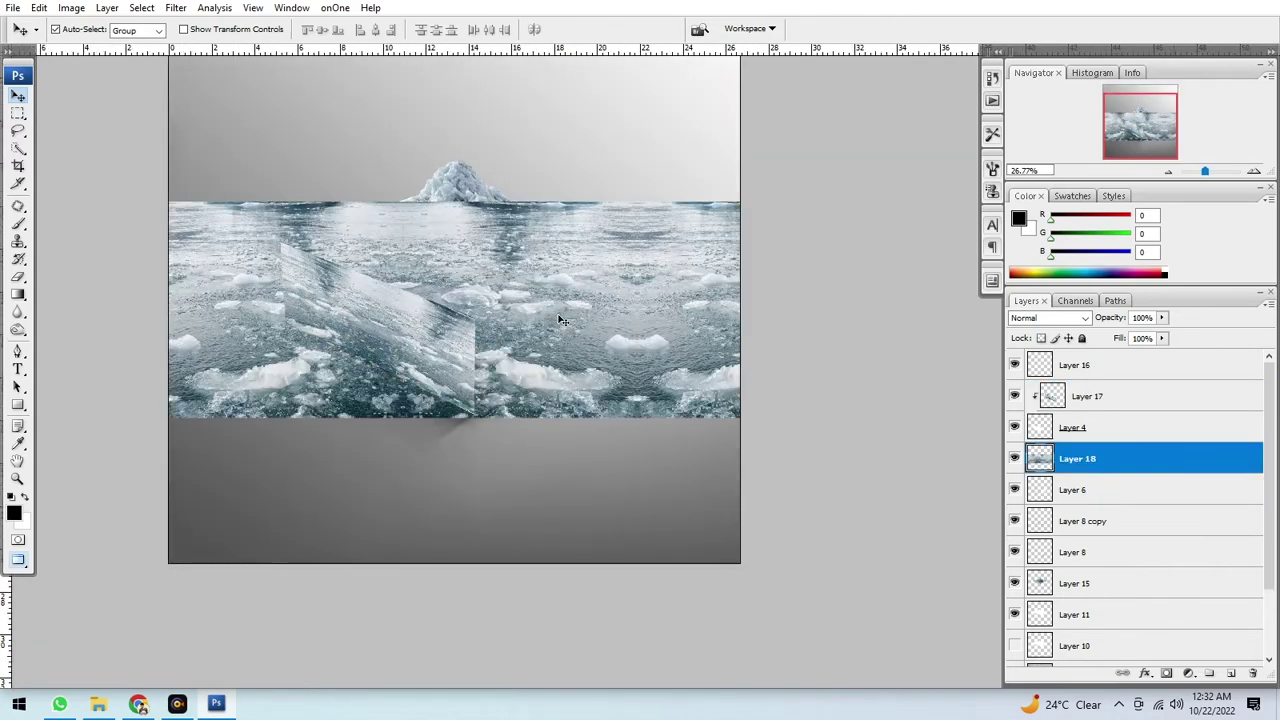
key("ctrl+alt+g")
Shrink Layer 18 to about 57% and move it right over the box.
scroll(557, 313, "down", 1)
key("ctrl+t")
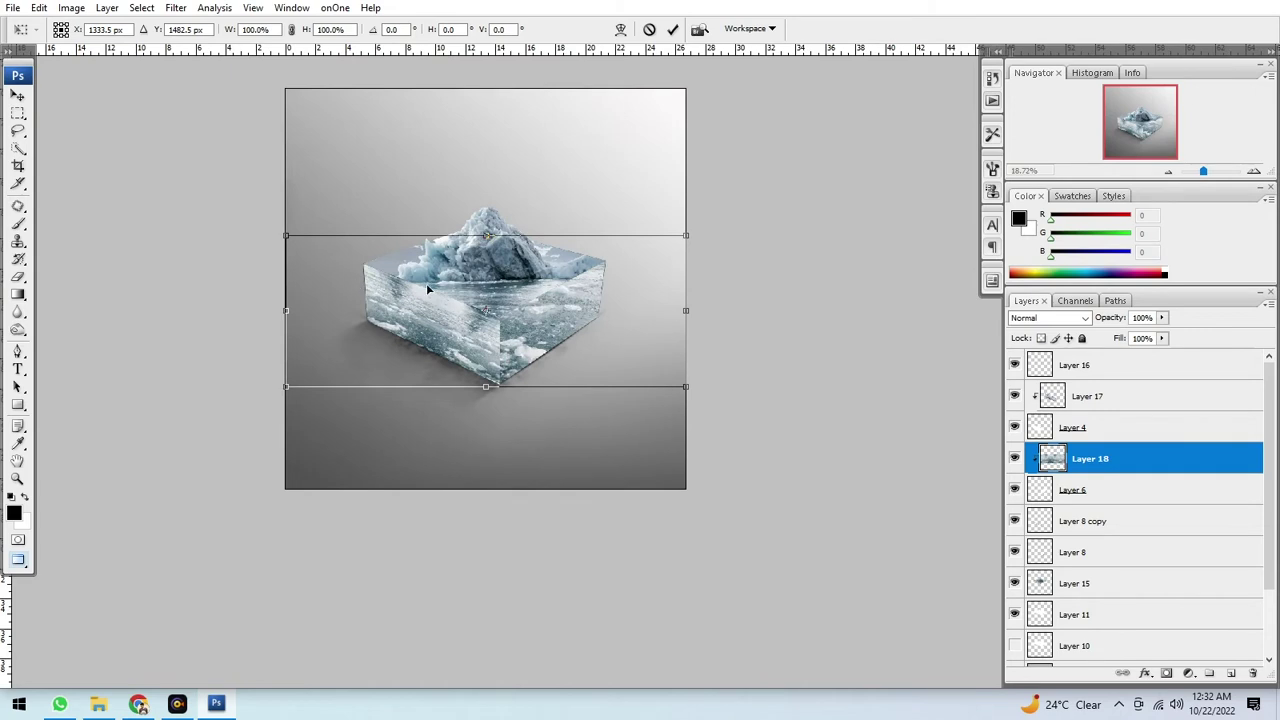
scroll(428, 289, "up", 1)
scroll(349, 282, "down", 2)
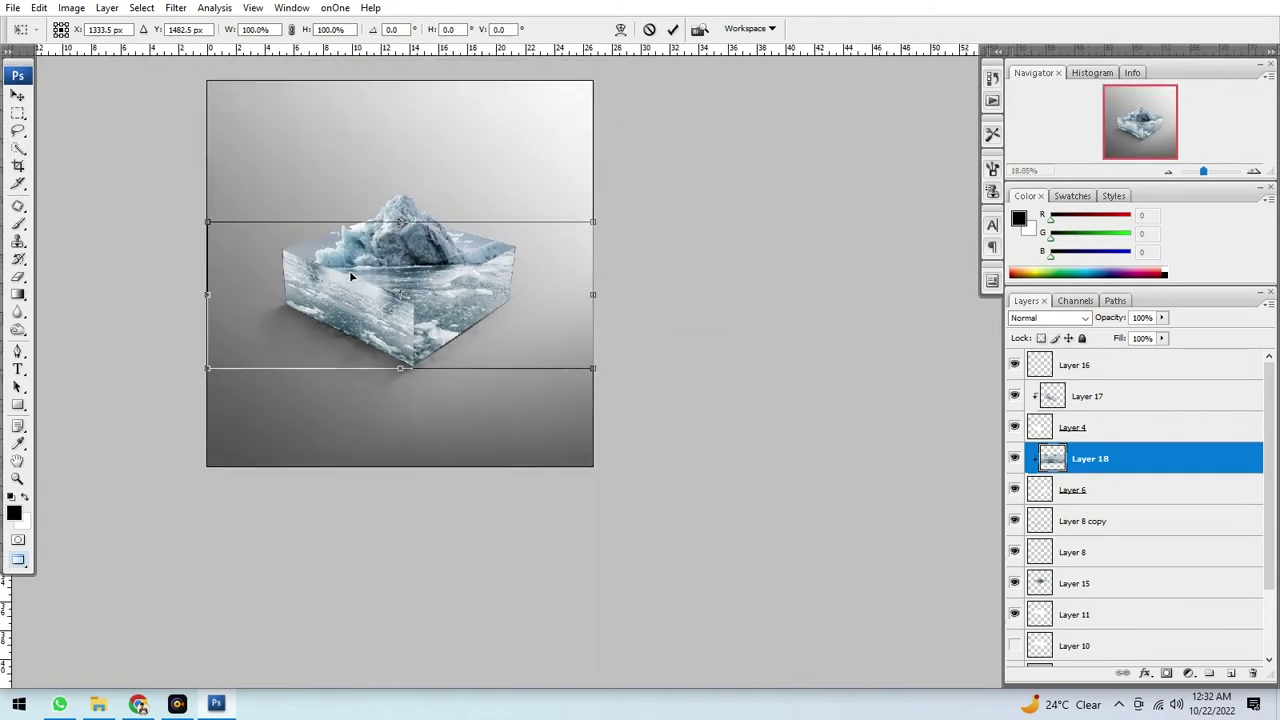
left_click_drag(207, 221, 280, 271)
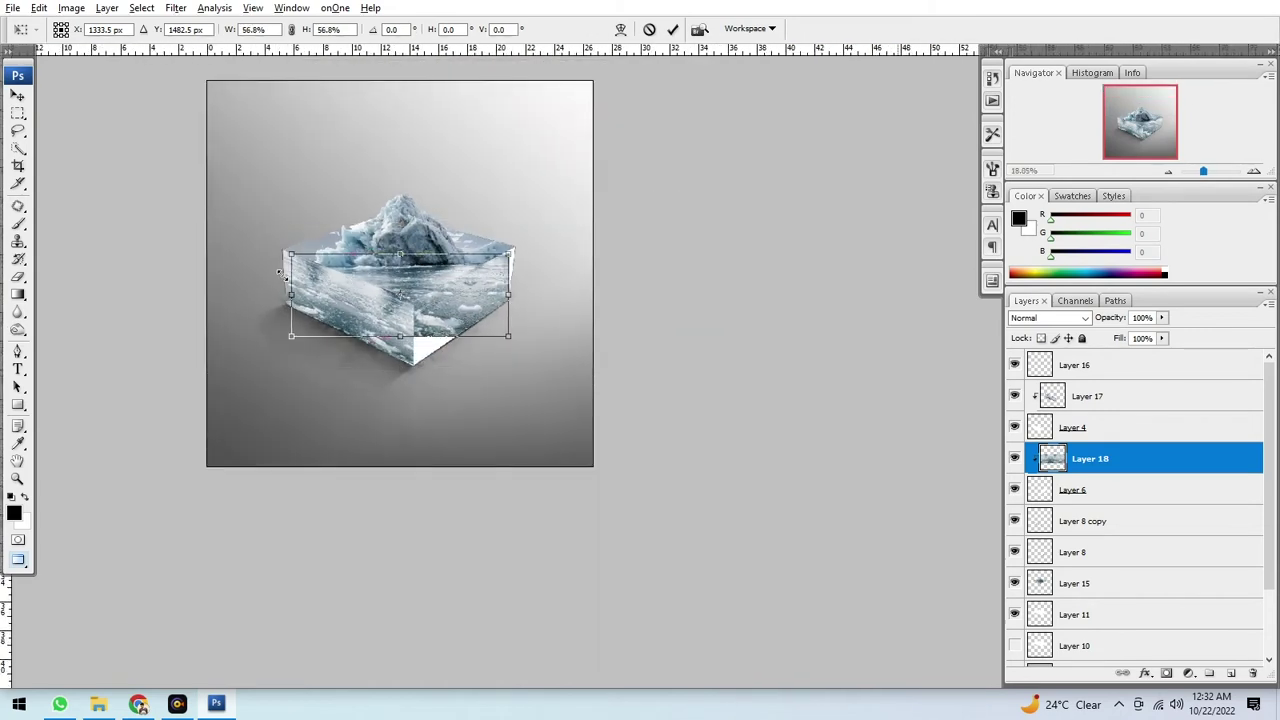
scroll(429, 294, "up", 1)
left_click_drag(479, 308, 521, 315)
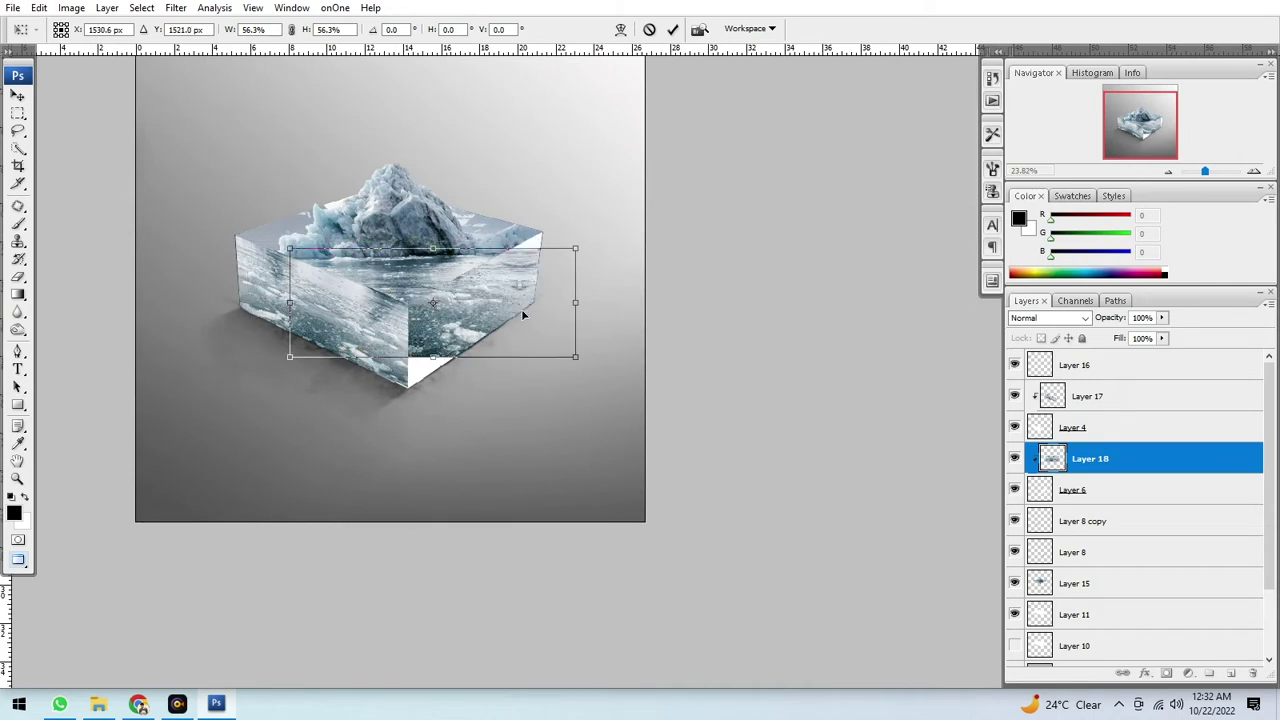
Warp Layer 18 in perspective to fit the box's right face.
right_click(308, 281)
left_click(357, 380)
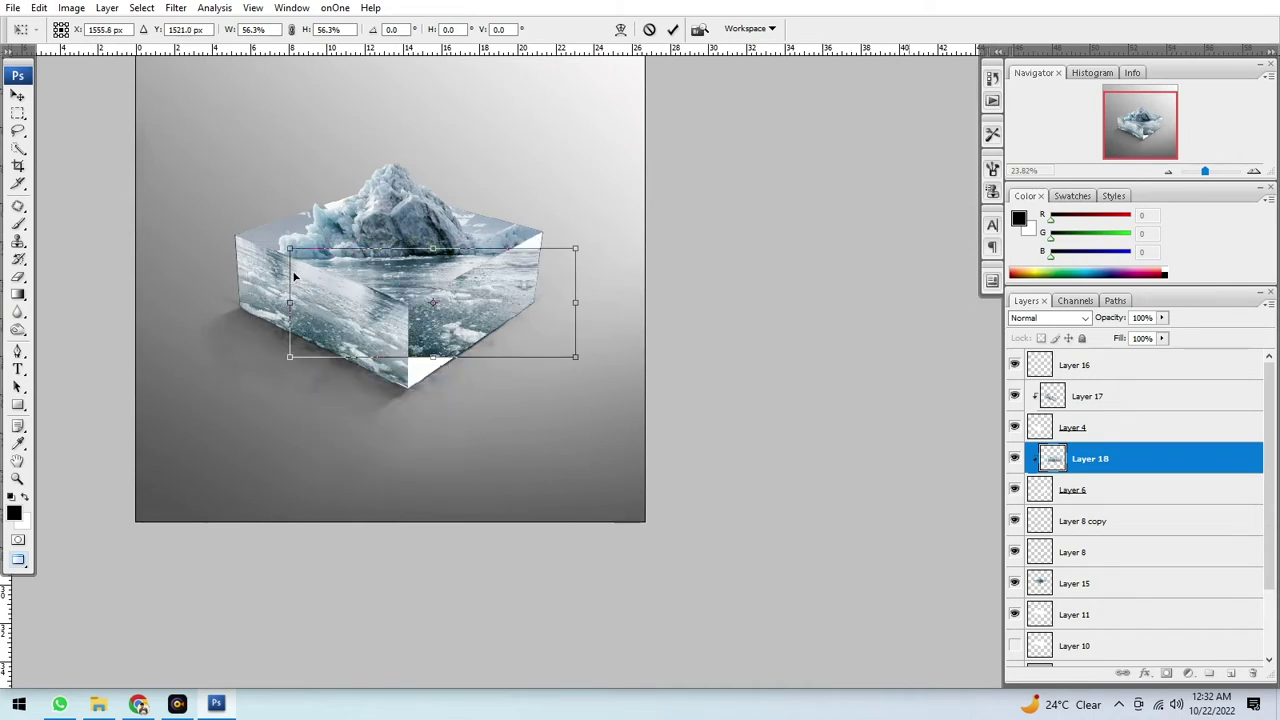
mouse_move(291, 252)
left_mouse_down()
mouse_move(285, 221)
mouse_move(256, 197)
left_mouse_up()
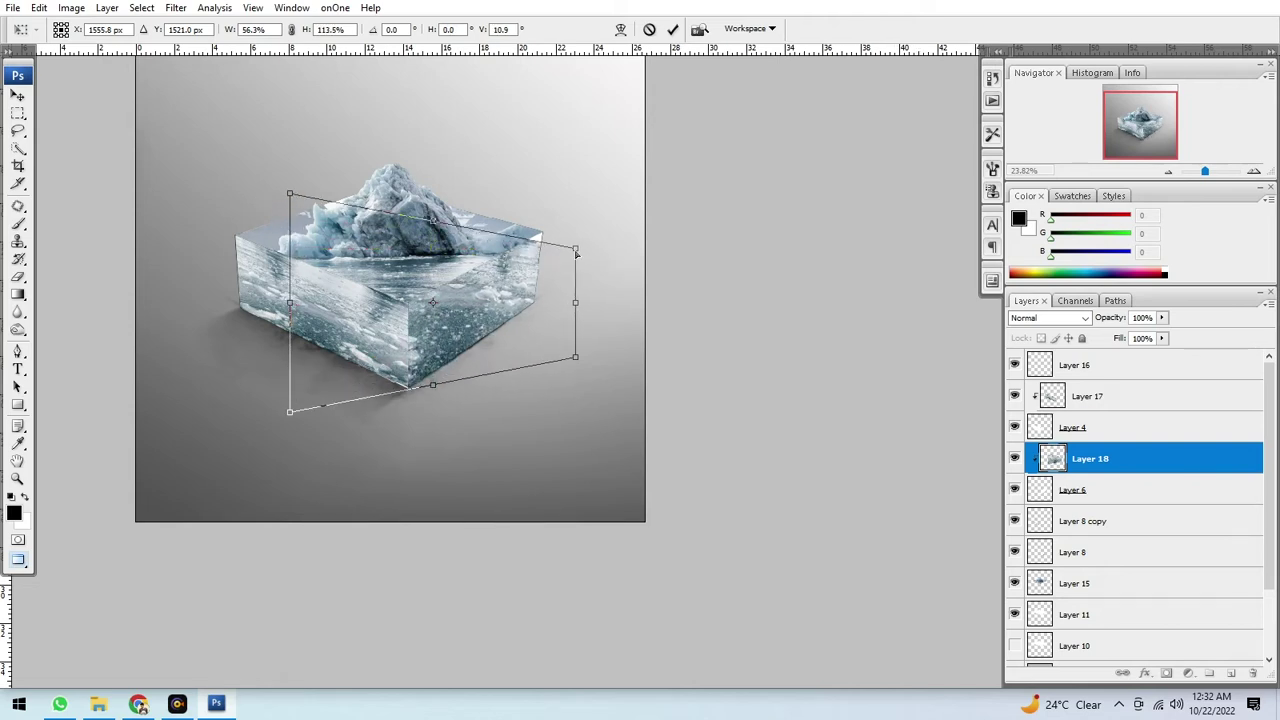
left_click_drag(576, 251, 614, 244)
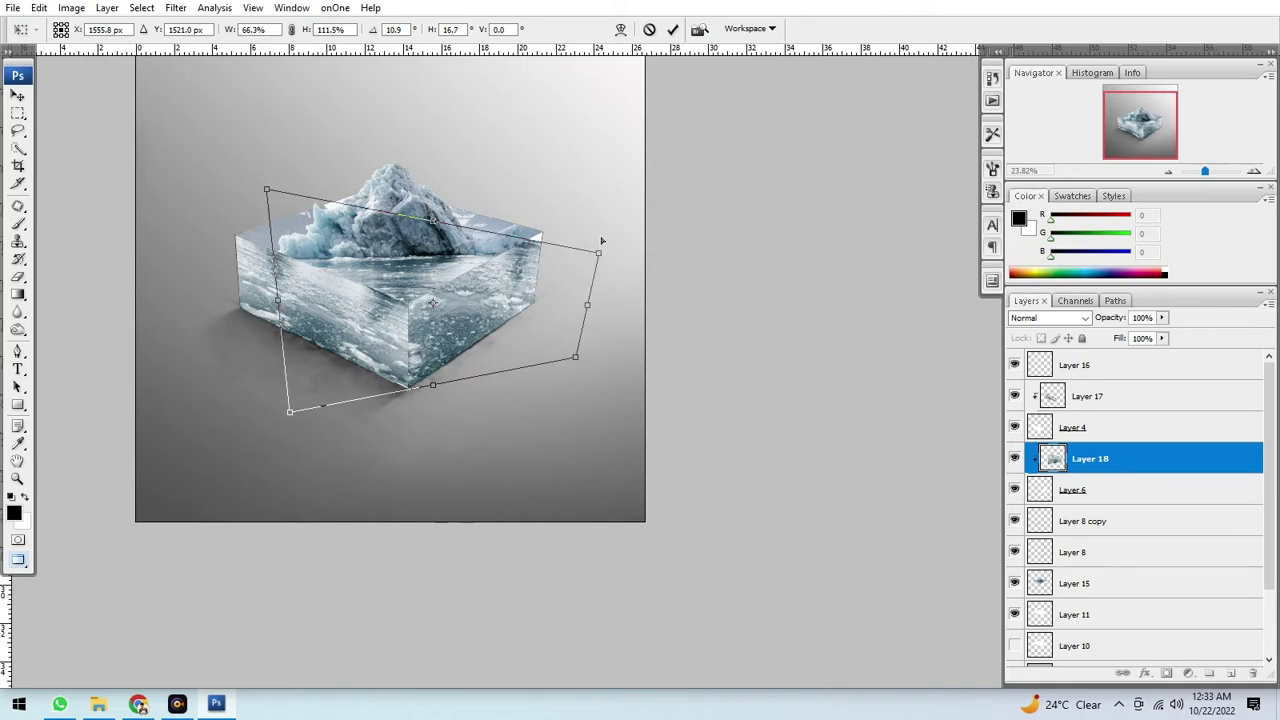
left_click_drag(507, 280, 519, 273)
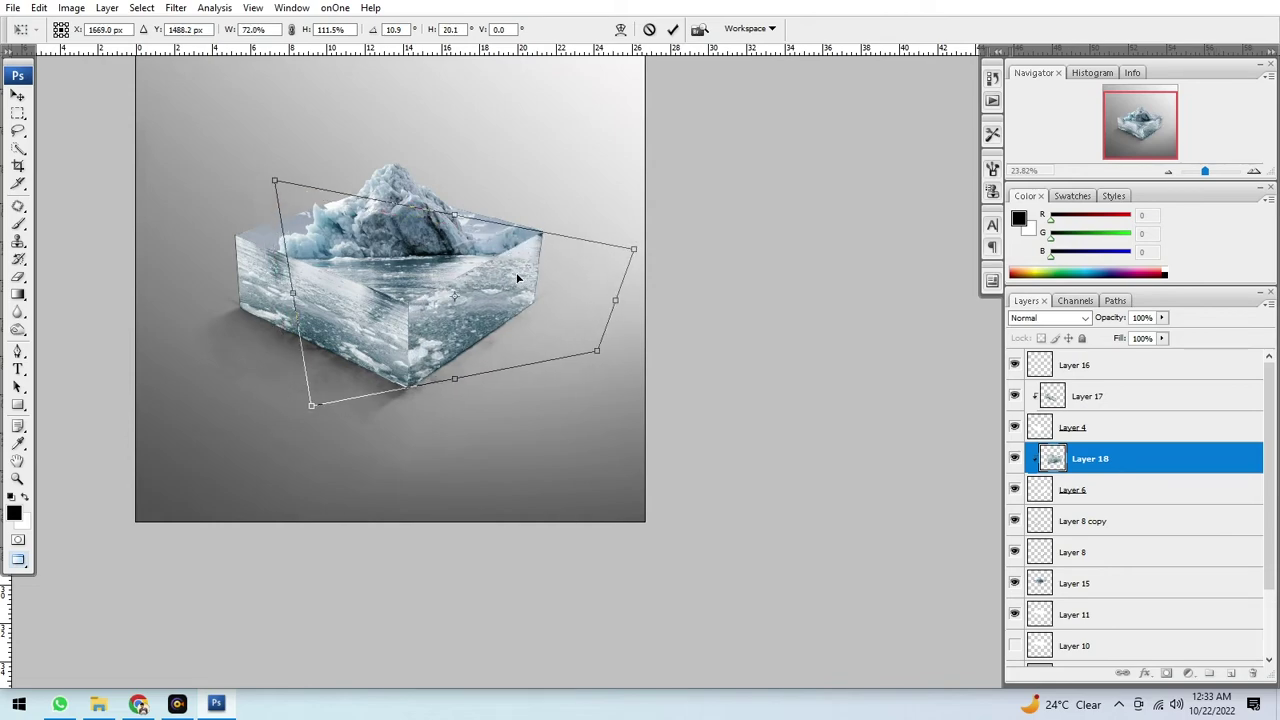
key("Return")
Darken the Layer 18 side texture with a lowered Curves adjustment.
scroll(496, 290, "up", 3)
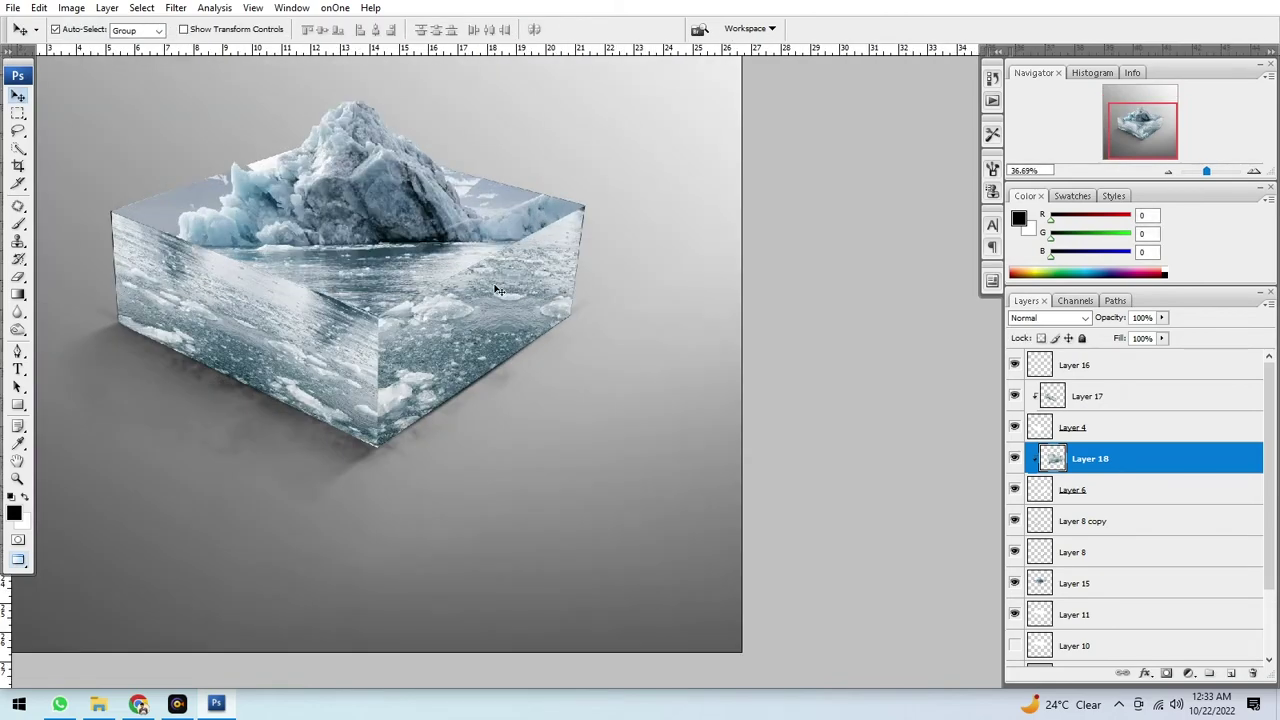
key("ctrl+m")
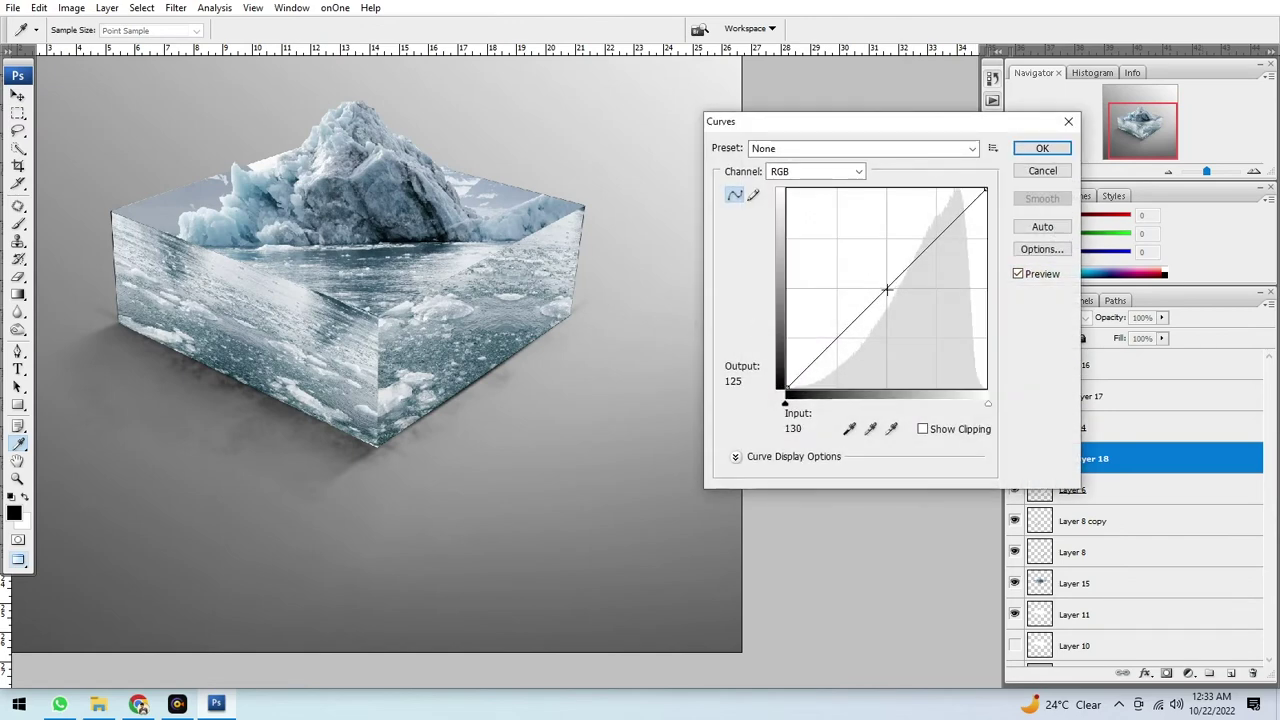
left_click_drag(886, 289, 892, 295)
left_click_drag(892, 295, 898, 286)
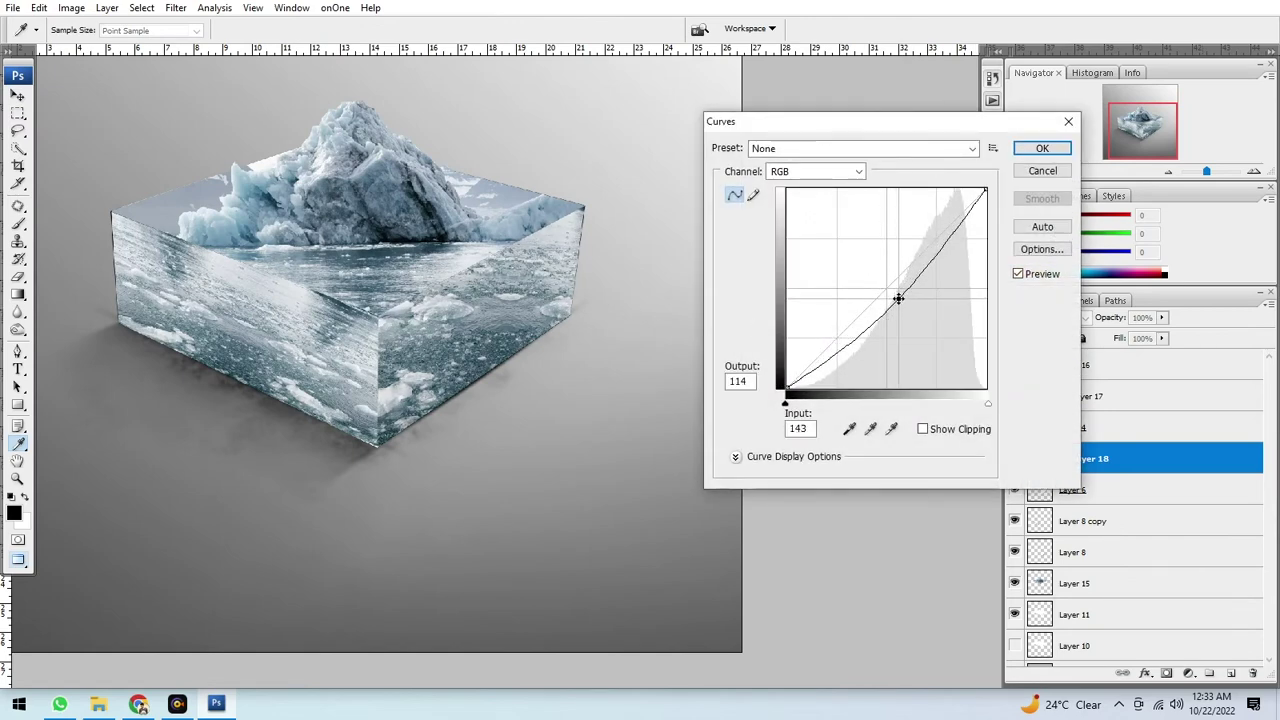
key("Return")
Darken the Layer 17 left-side texture with a lowered Curves adjustment.
left_click(347, 311, "ctrl")
key("ctrl+m")
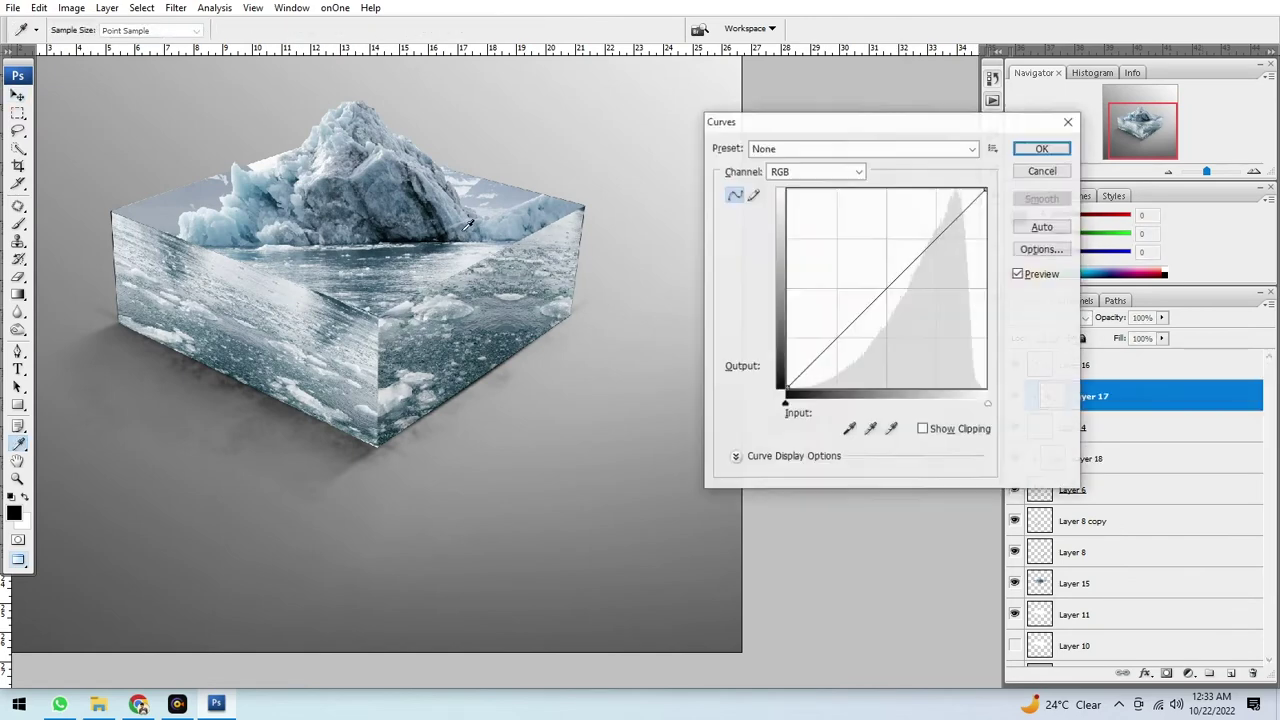
left_click_drag(887, 287, 899, 298)
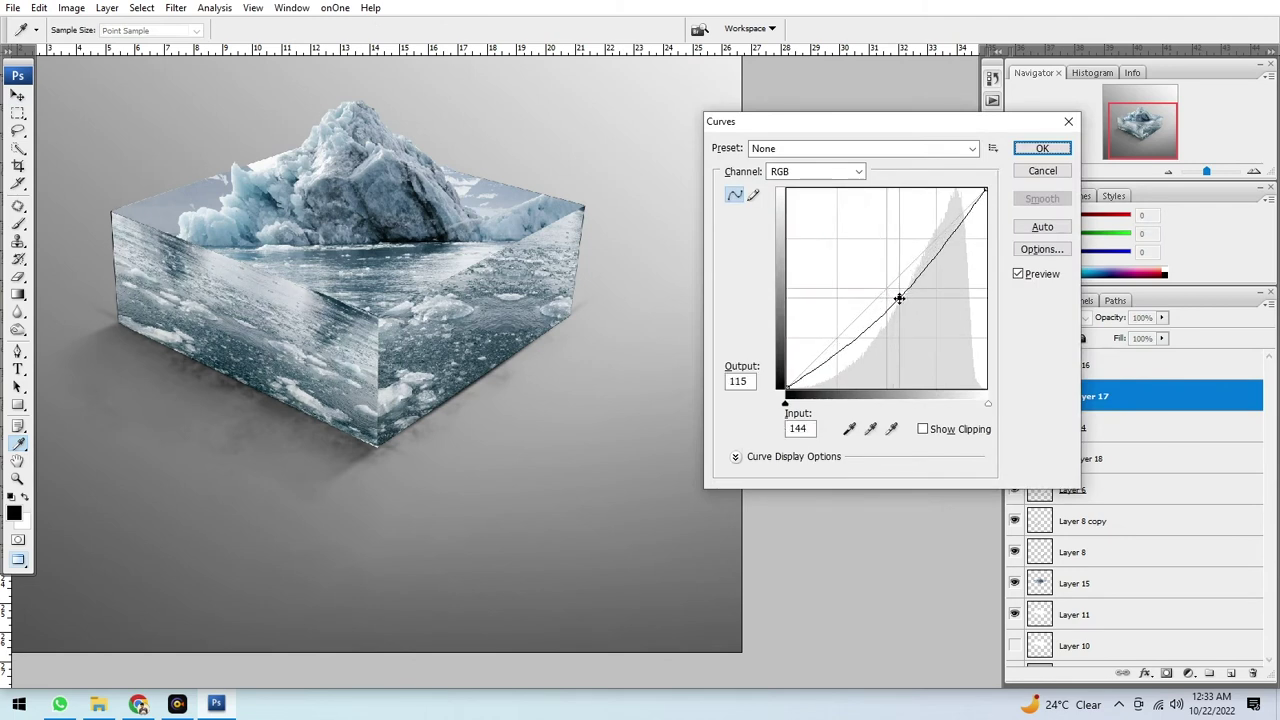
left_click_drag(899, 298, 900, 298)
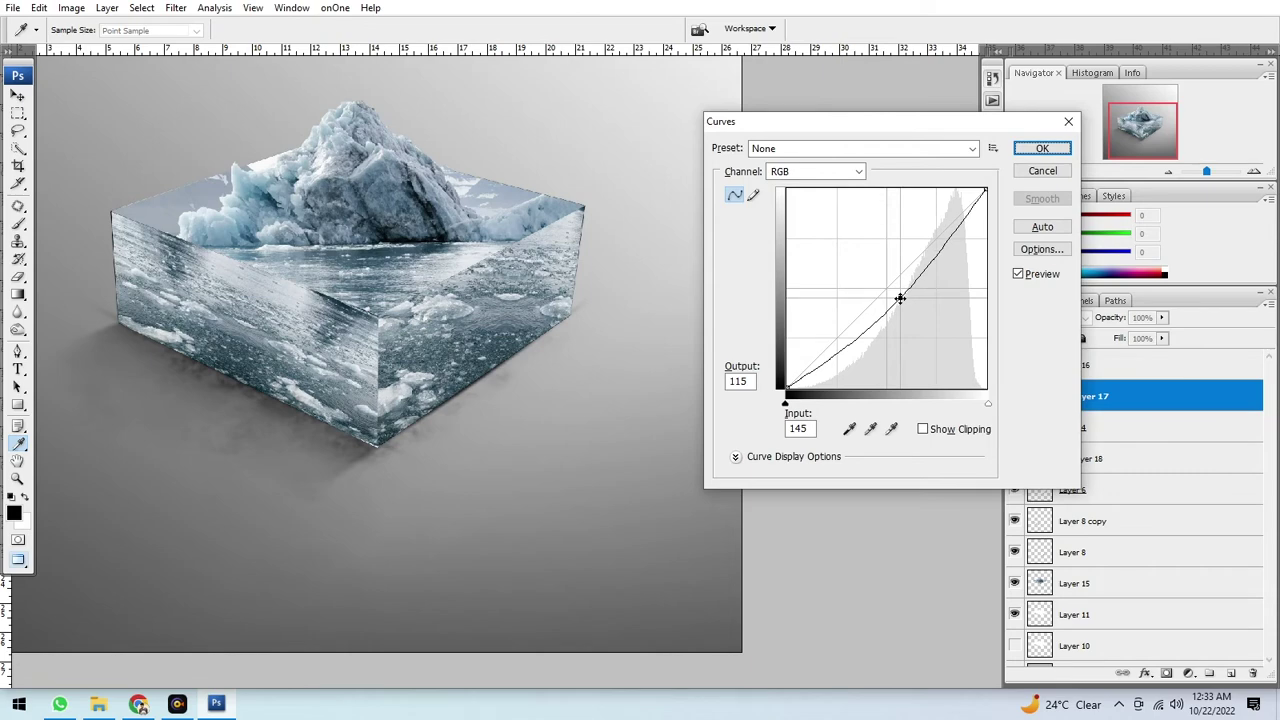
left_click(1042, 148)
key("v")
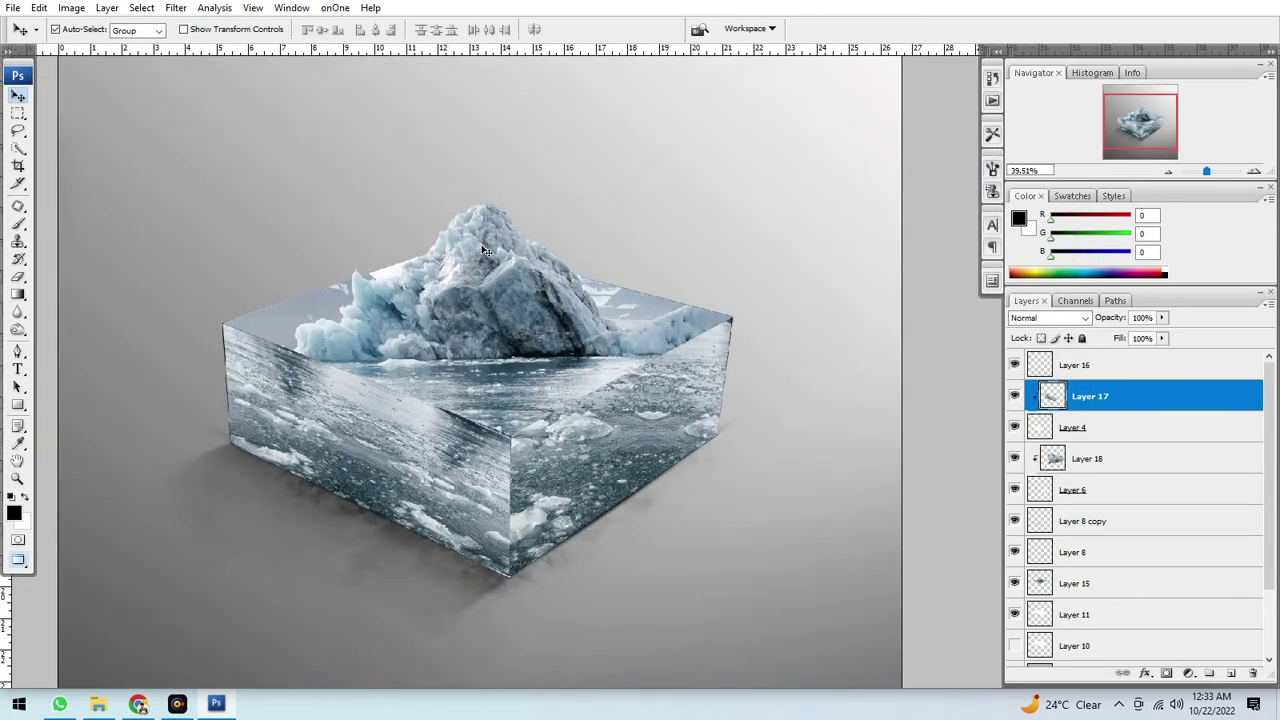
Slightly brighten the Layer 15 iceberg with a raised curve and fit the canvas on screen.
left_click(1077, 583)
key("ctrl+m")
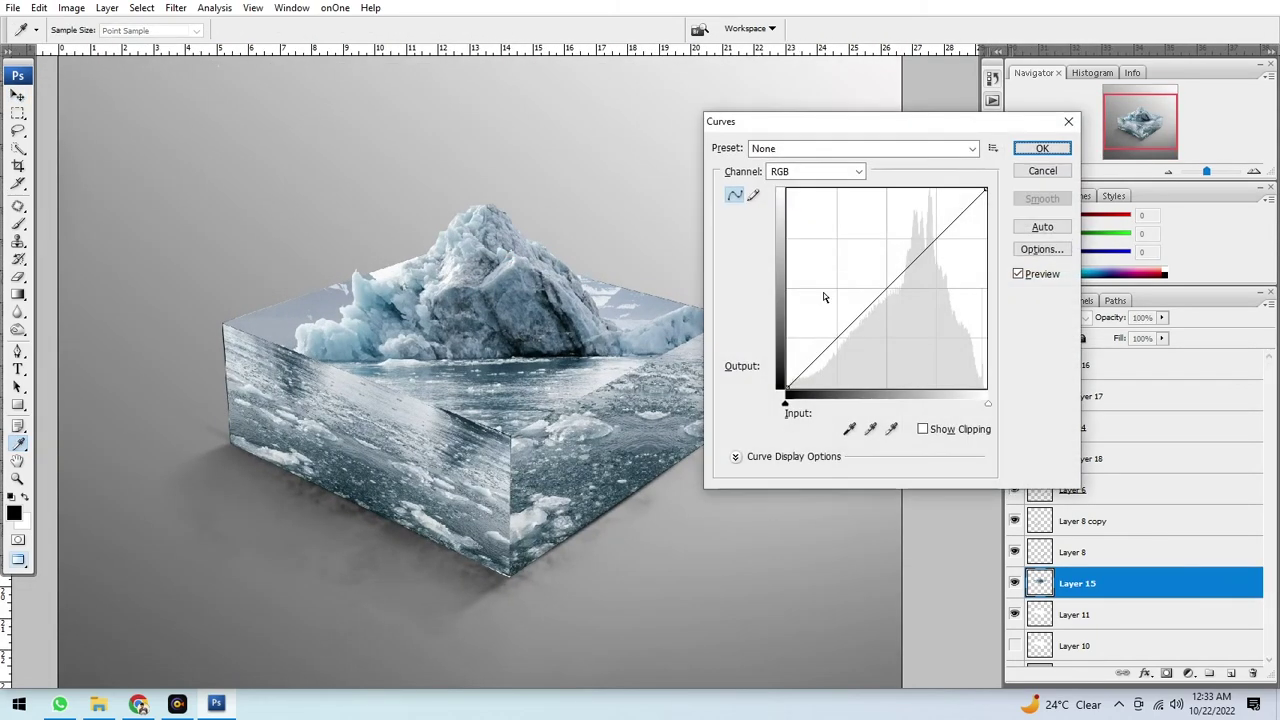
mouse_move(875, 279)
left_mouse_down()
mouse_move(878, 268)
mouse_move(892, 287)
left_mouse_up()
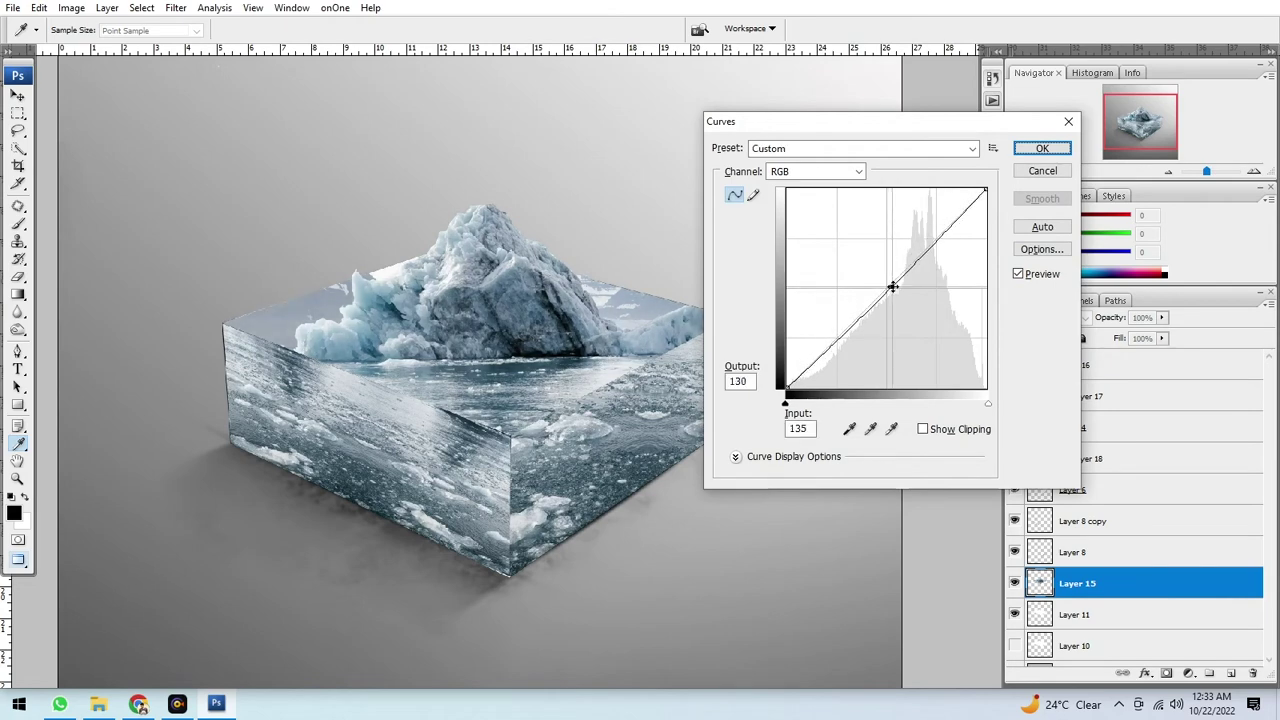
key("Return")
key("ctrl+0")
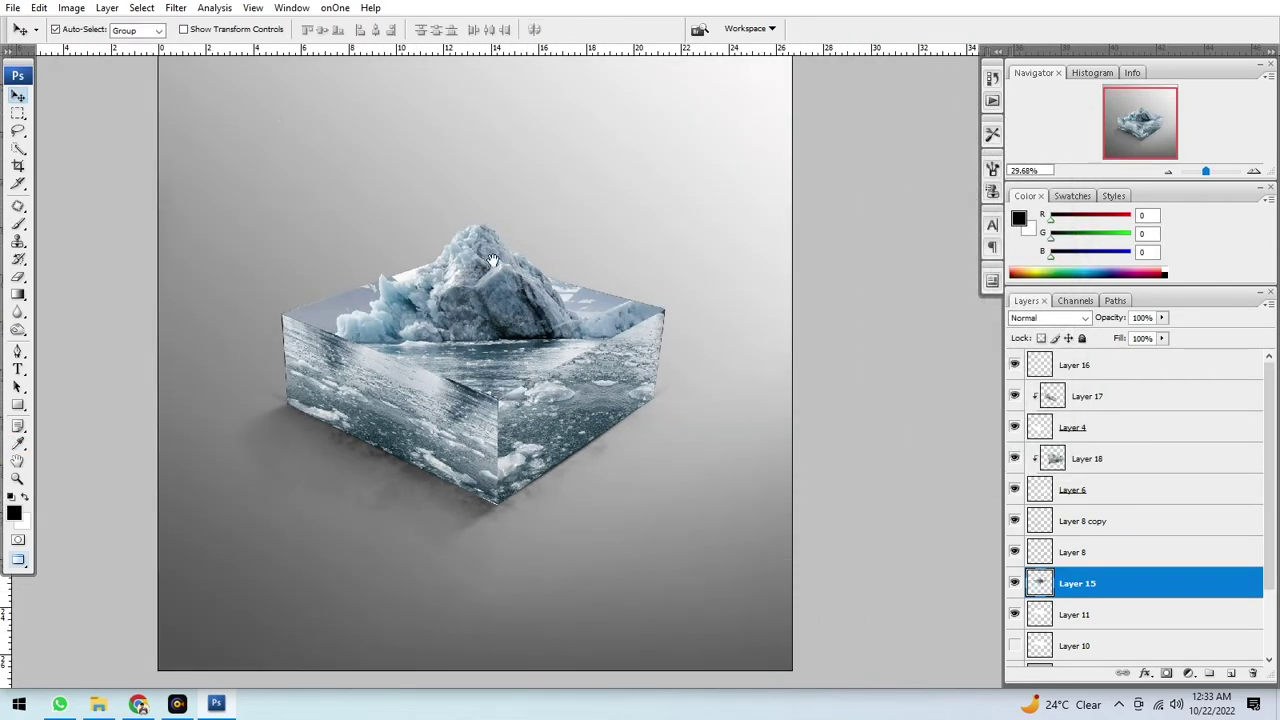
Switch to the cloud document via the taskbar and copy the whole cloud image.
left_click_drag(503, 268, 513, 320)
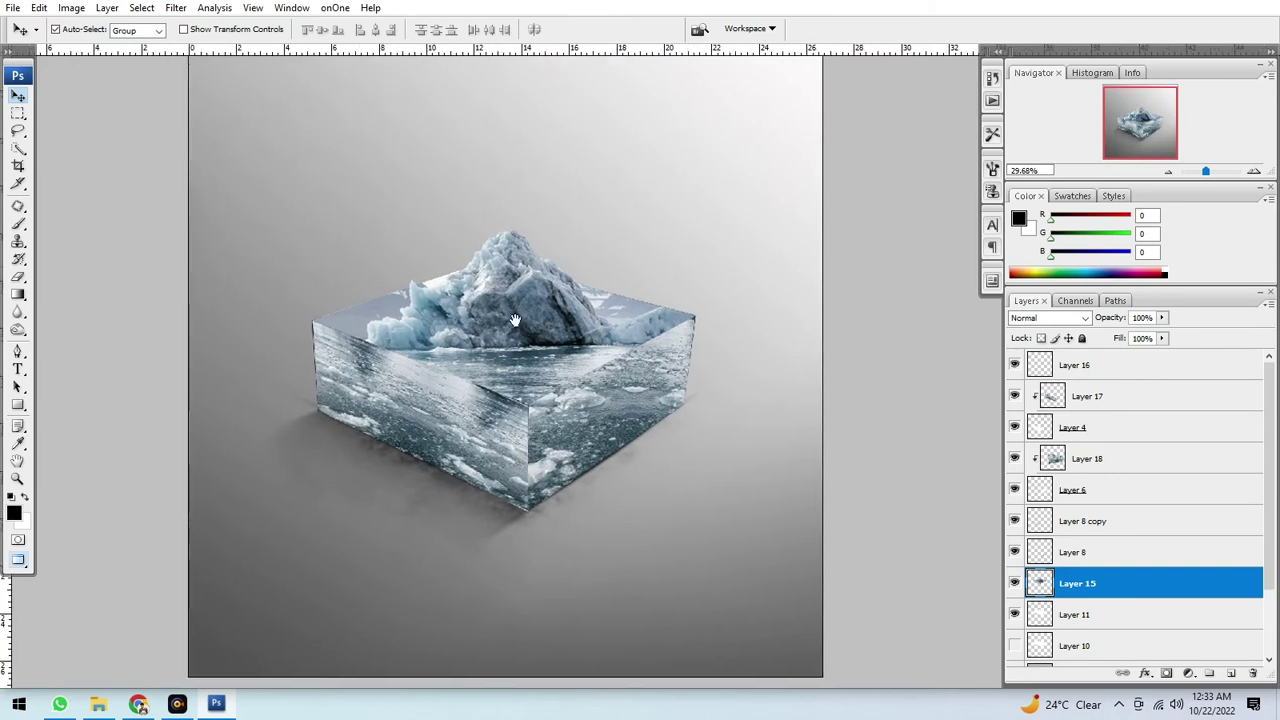
right_click(185, 708)
left_click(285, 668)
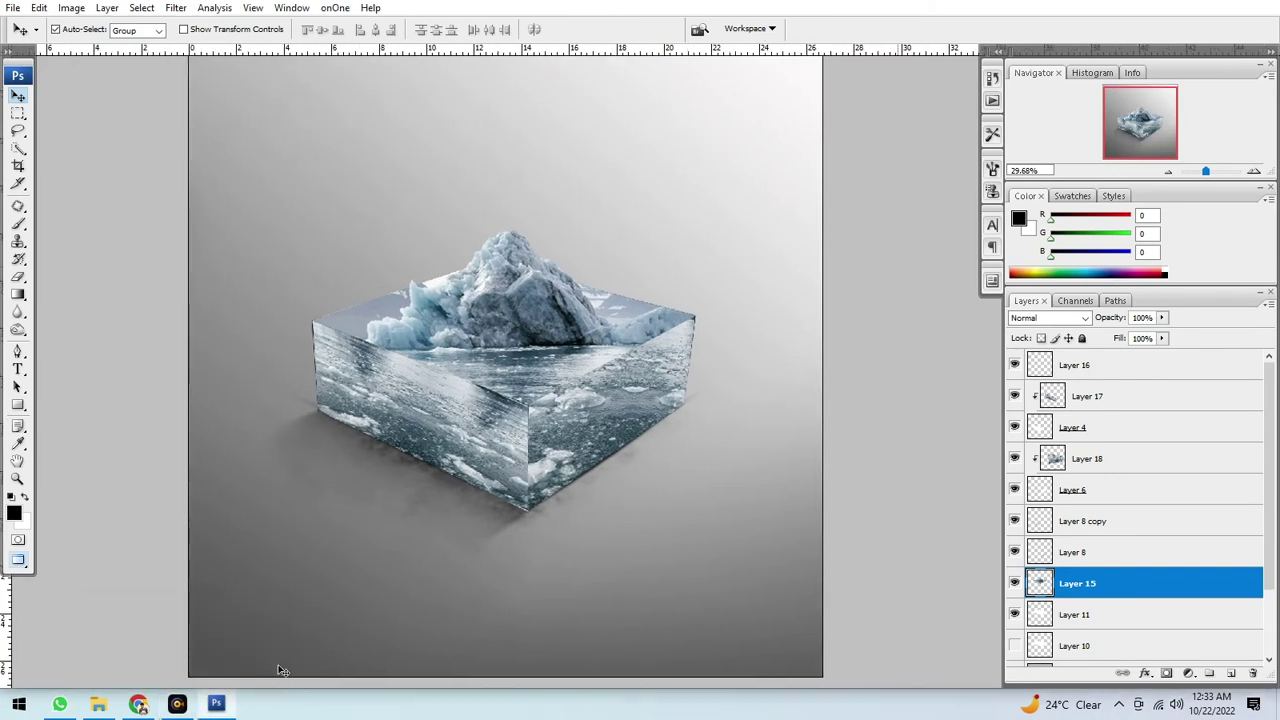
left_click(177, 706)
key("super+d")
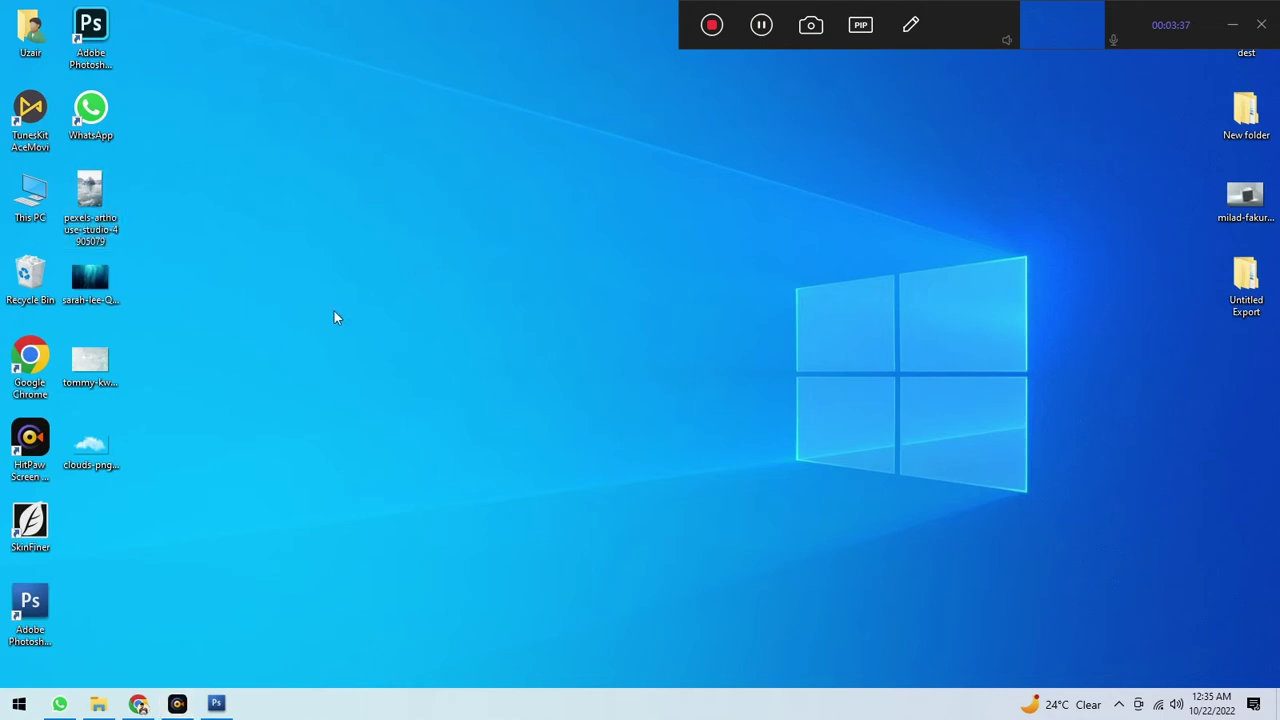
Return to the iceberg composite and check what Layer 14 contains.
left_click(216, 704)
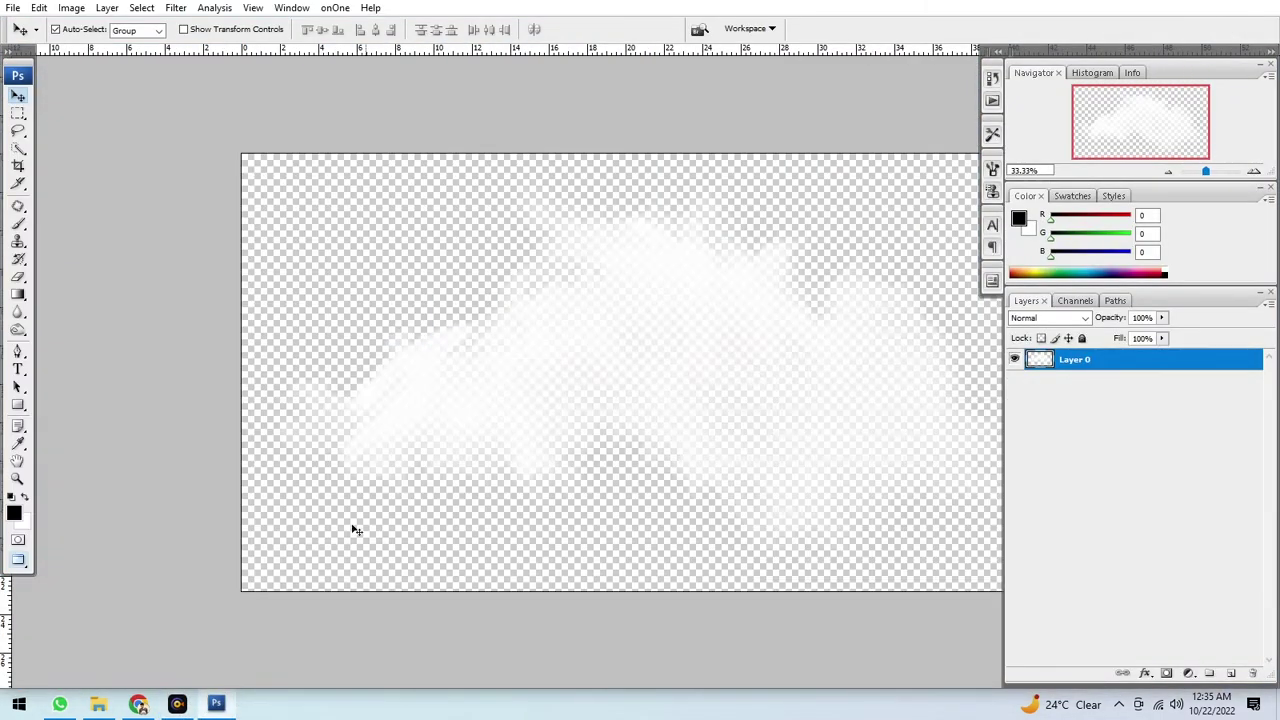
left_click(177, 704)
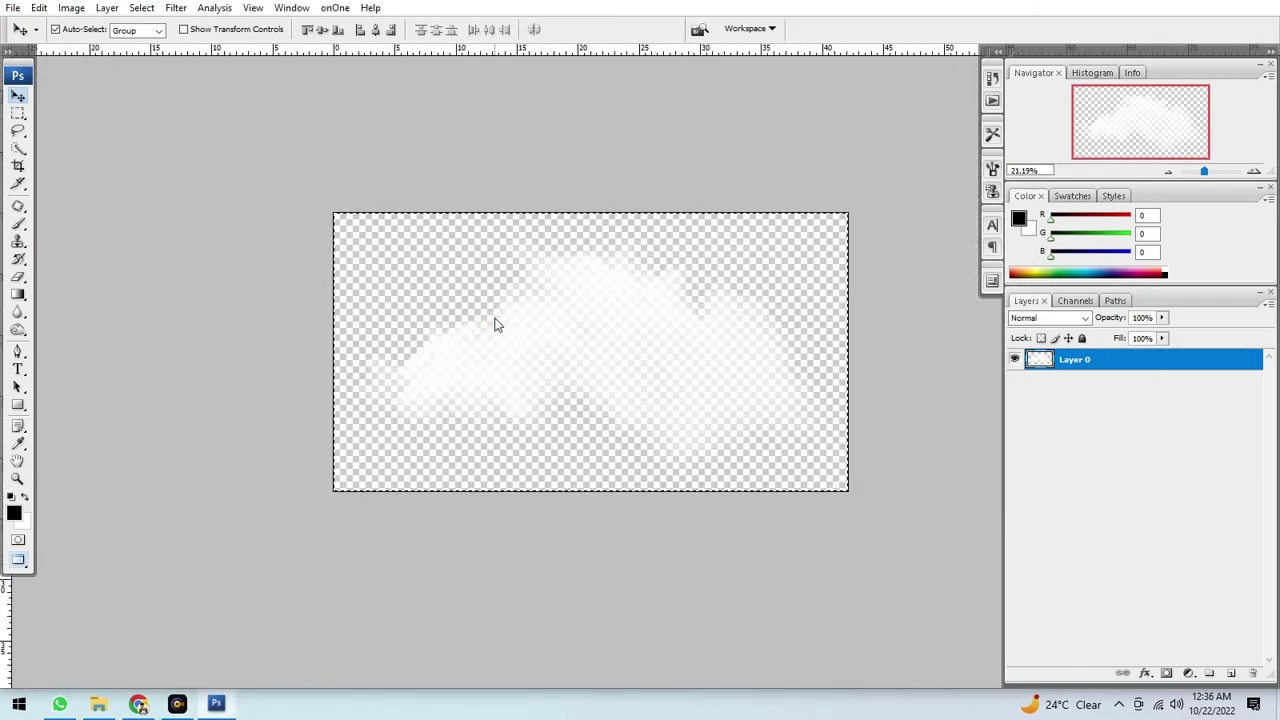
scroll(535, 310, "down", 1)
scroll(1073, 614, "down", 3)
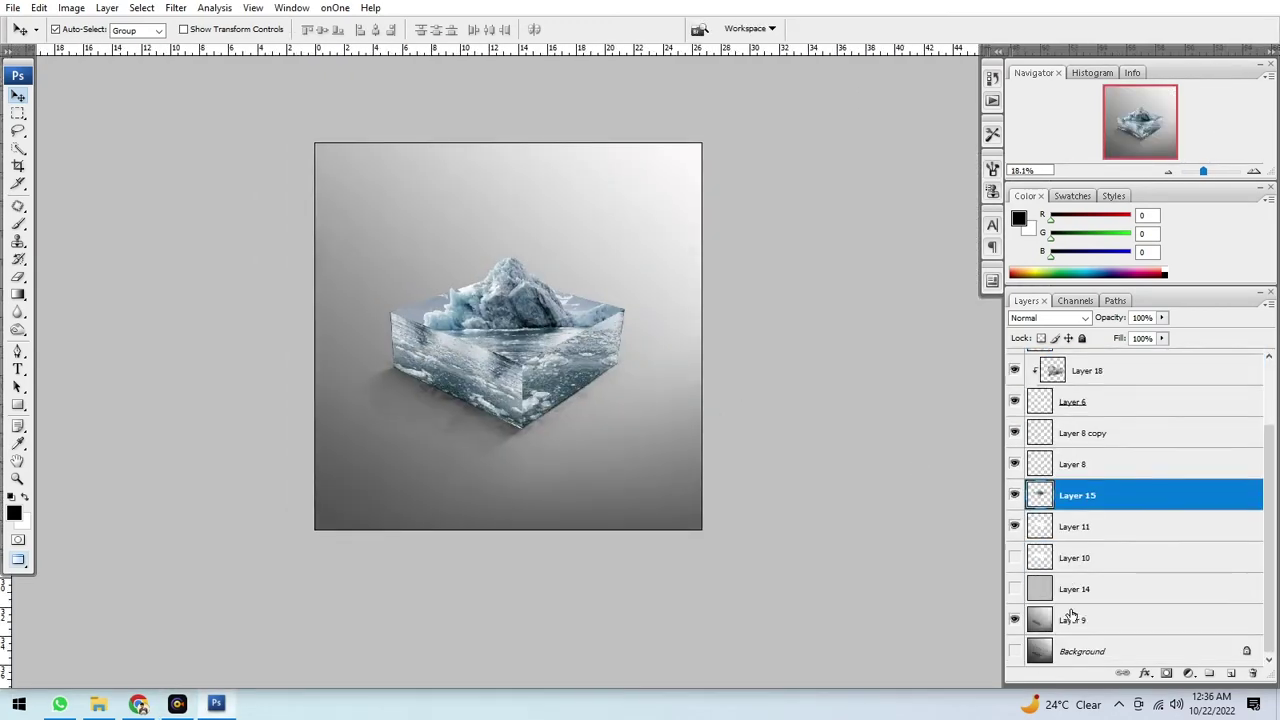
left_click(1008, 590)
Delete Layer 14, paste the cloud, and scale it down behind the iceberg peak.
left_click(1072, 590)
key("Delete")
key("ctrl+v")
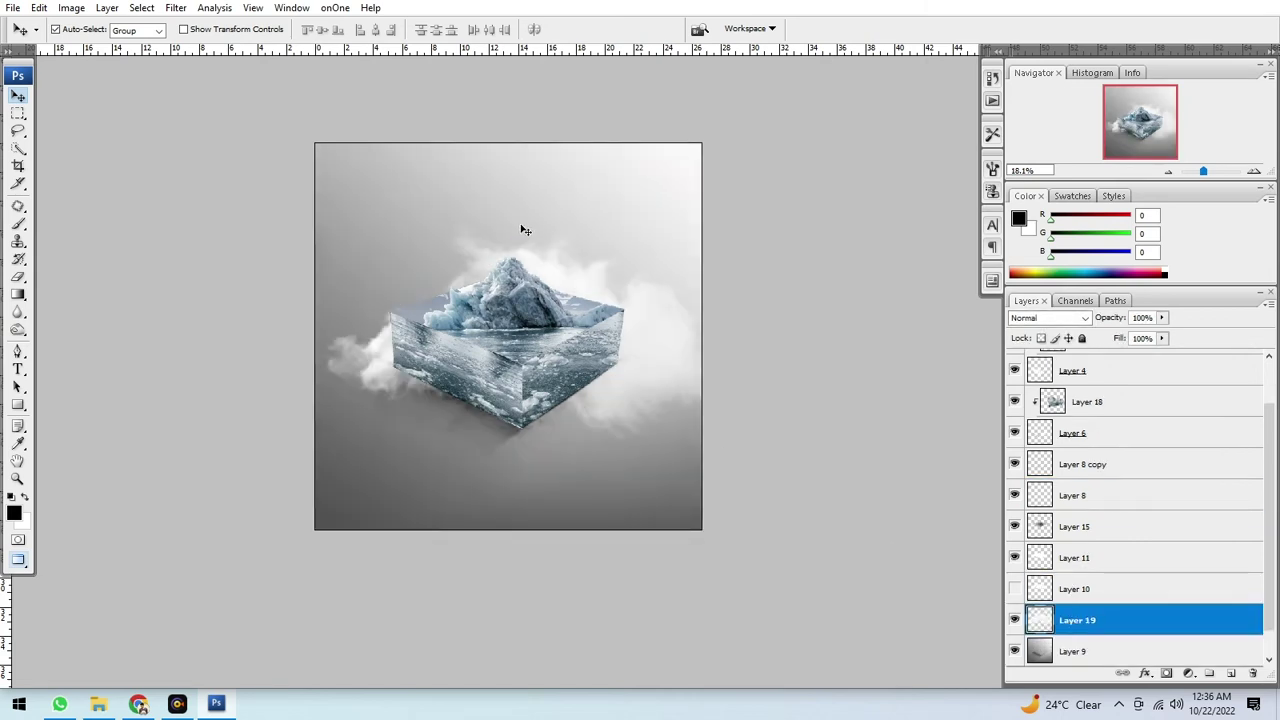
key("ctrl+t")
left_click_drag(624, 316, 606, 214)
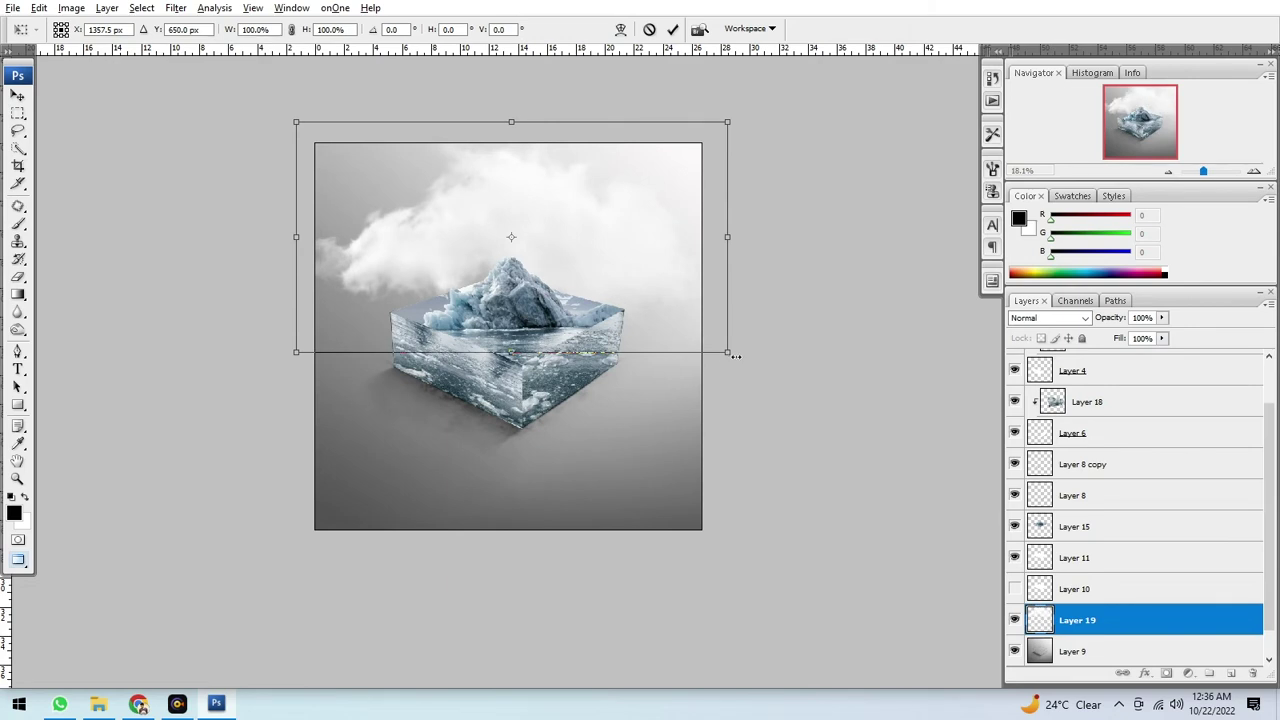
left_click_drag(732, 355, 591, 301)
scroll(537, 260, "up", 1)
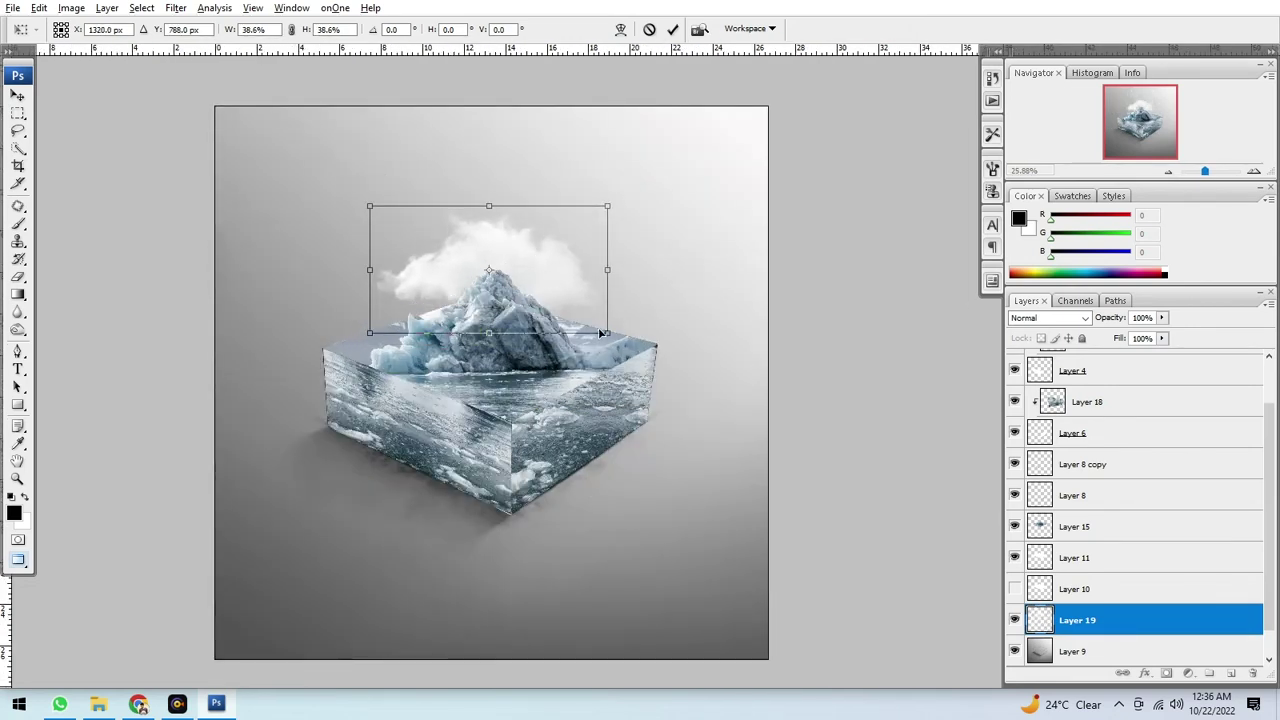
left_click_drag(610, 333, 661, 365)
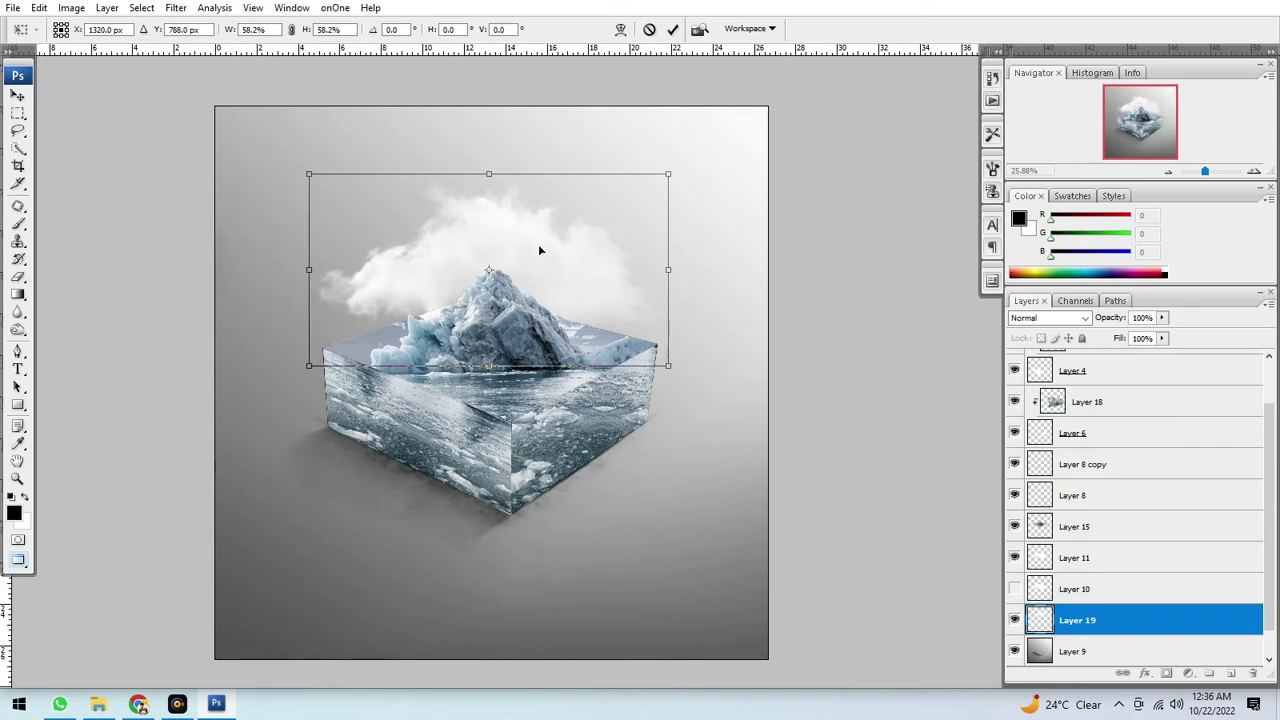
key("Return")
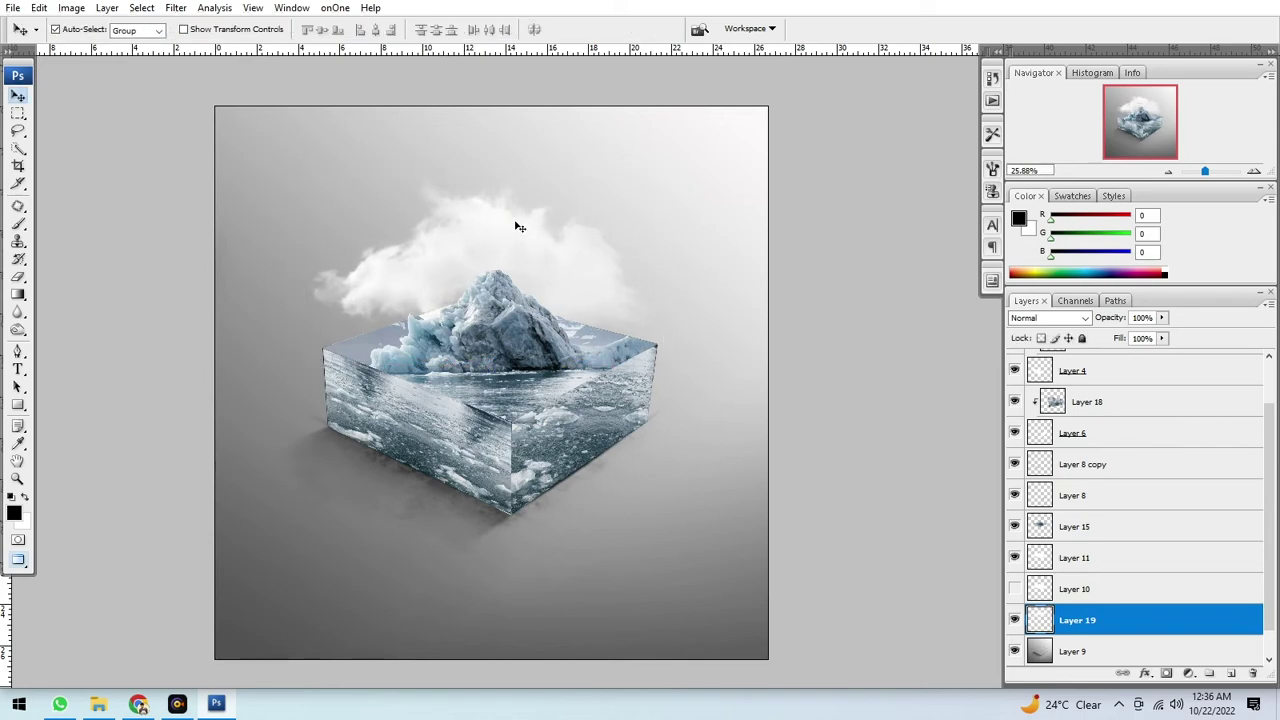
Try a brightening Curves adjustment on the cloud, then discard it.
scroll(516, 225, "up", 1)
key("ctrl+m")
mouse_move(880, 270)
left_mouse_down()
mouse_move(875, 249)
mouse_move(935, 337)
left_mouse_up()
key("Escape")
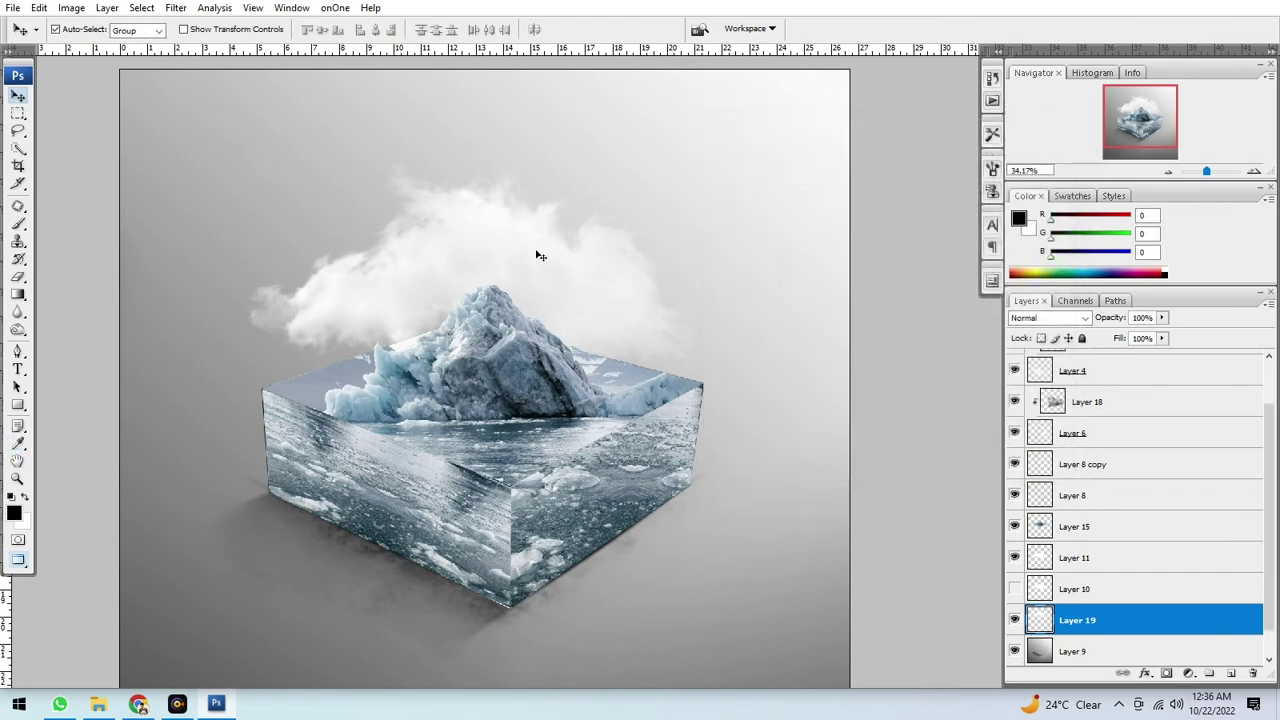
Preview Levels on the cloud without applying, compare visibility, and leave Layer 10 hidden.
key("ctrl+l")
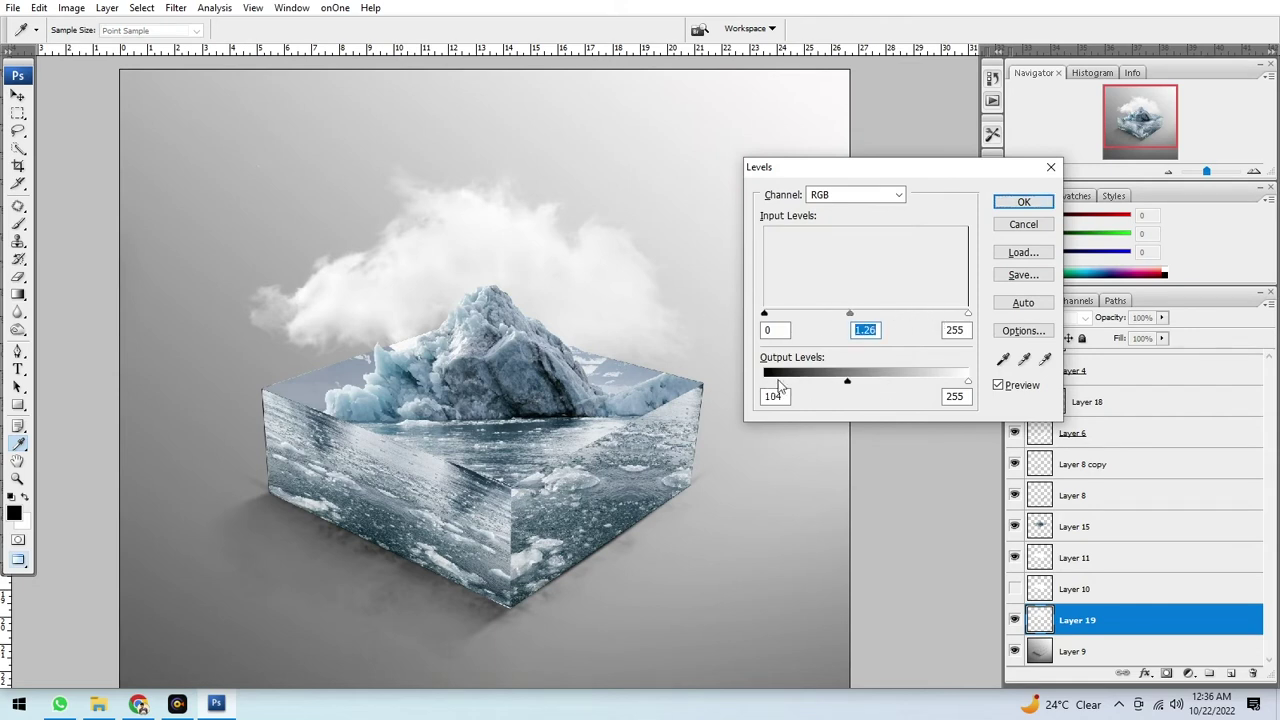
key("Escape")
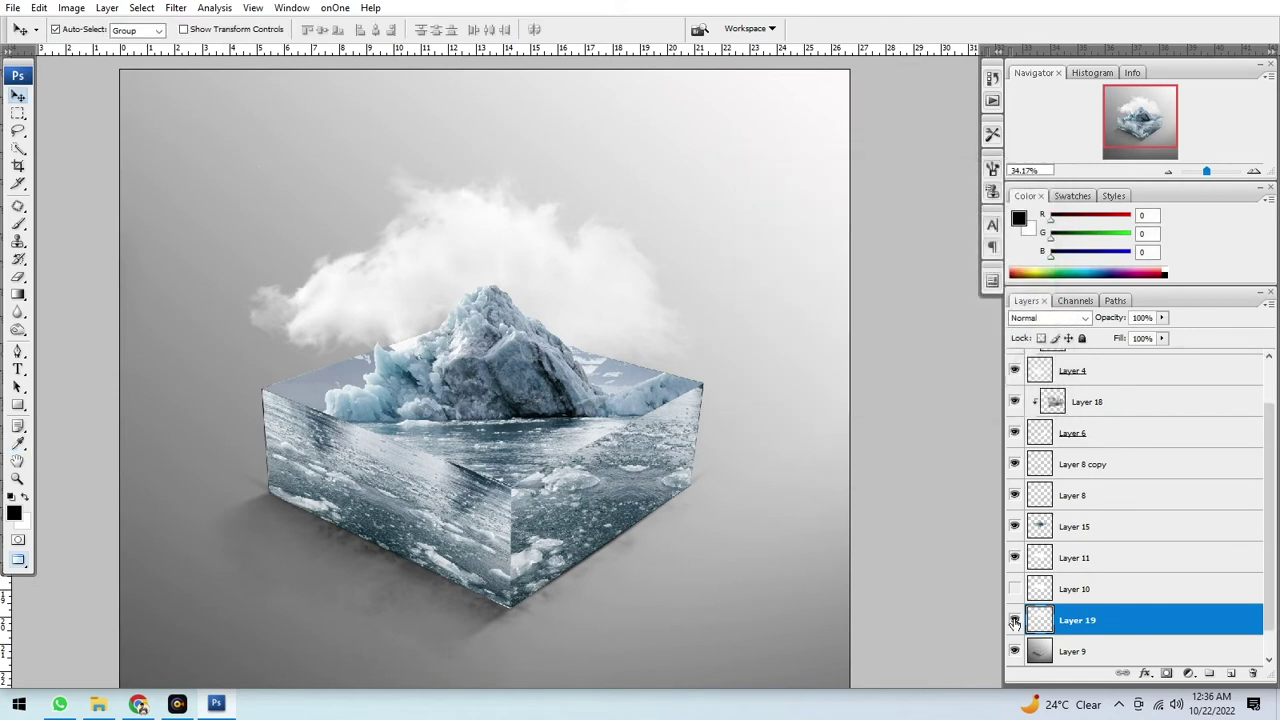
left_click(1014, 620)
left_click(1060, 589)
left_click(1015, 589)
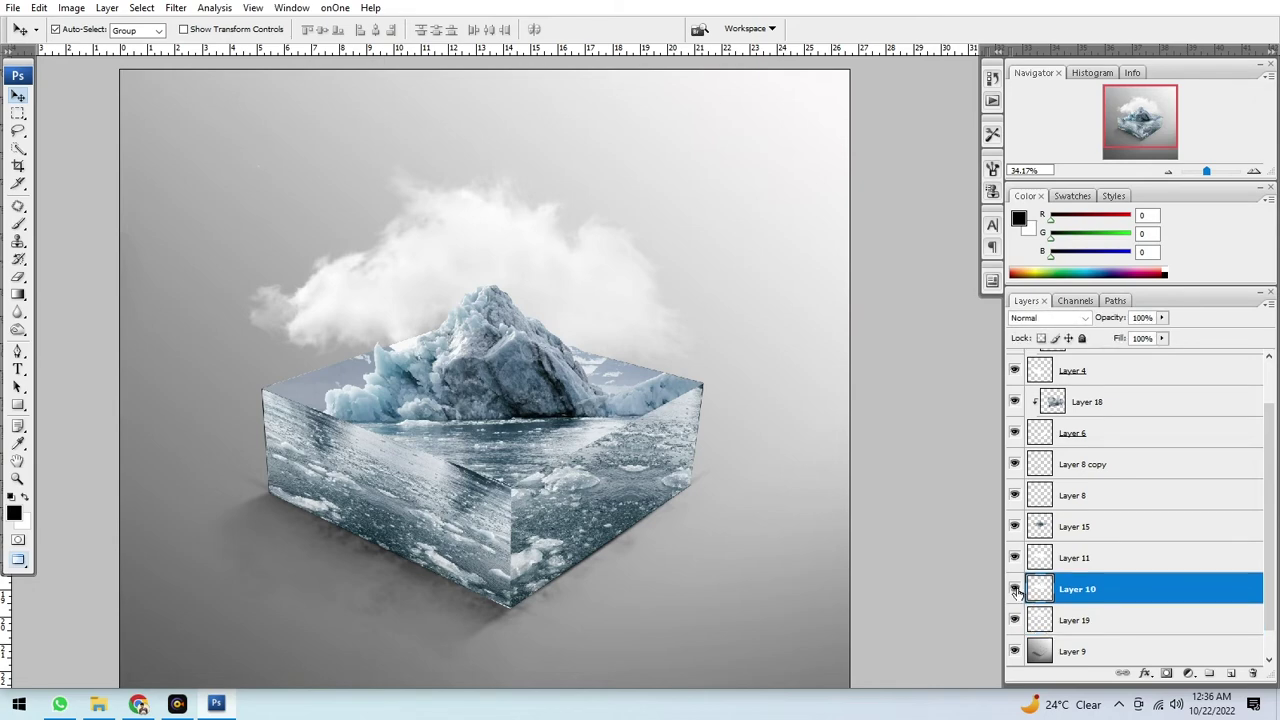
left_click(1015, 589)
scroll(837, 463, "up", 2)
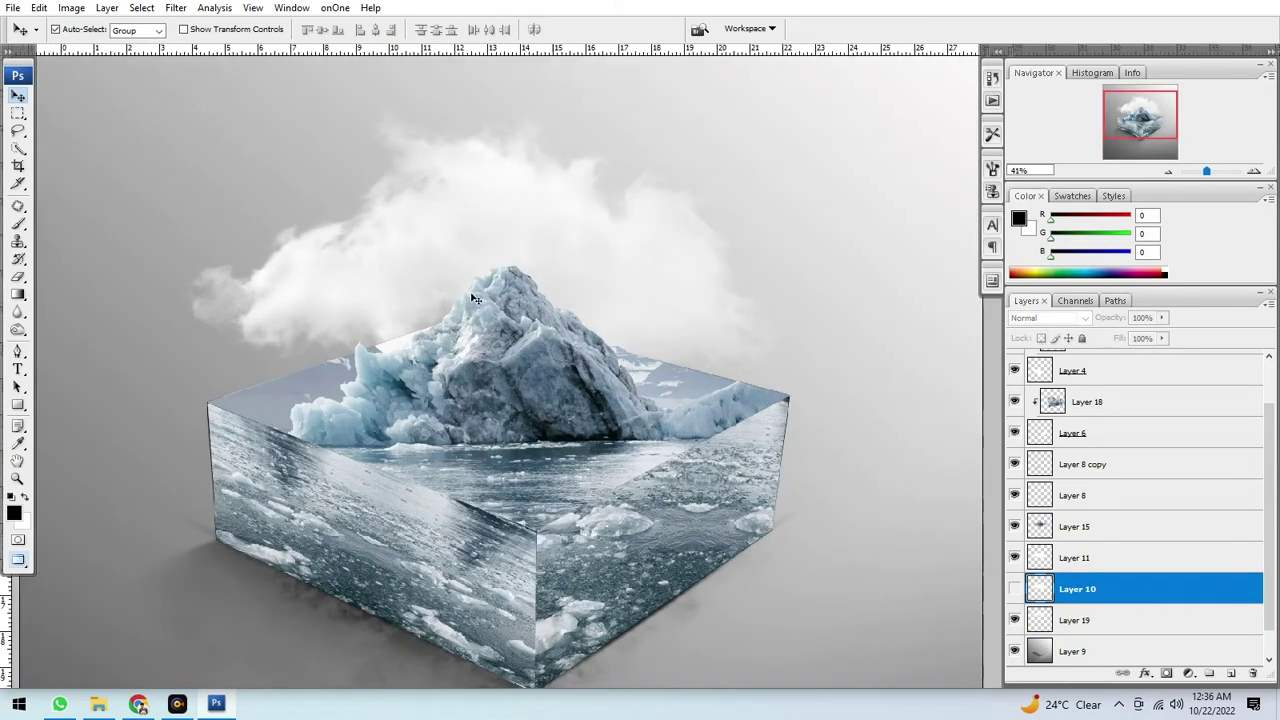
scroll(495, 253, "down", 3)
Rotate the cloud -5° and scale it to about 110.6%, nudged up-left behind the peak.
mouse_move(495, 253)
left_mouse_down()
mouse_move(500, 177)
mouse_move(500, 214)
mouse_move(513, 197)
mouse_move(507, 230)
left_mouse_up()
key("ctrl+t")
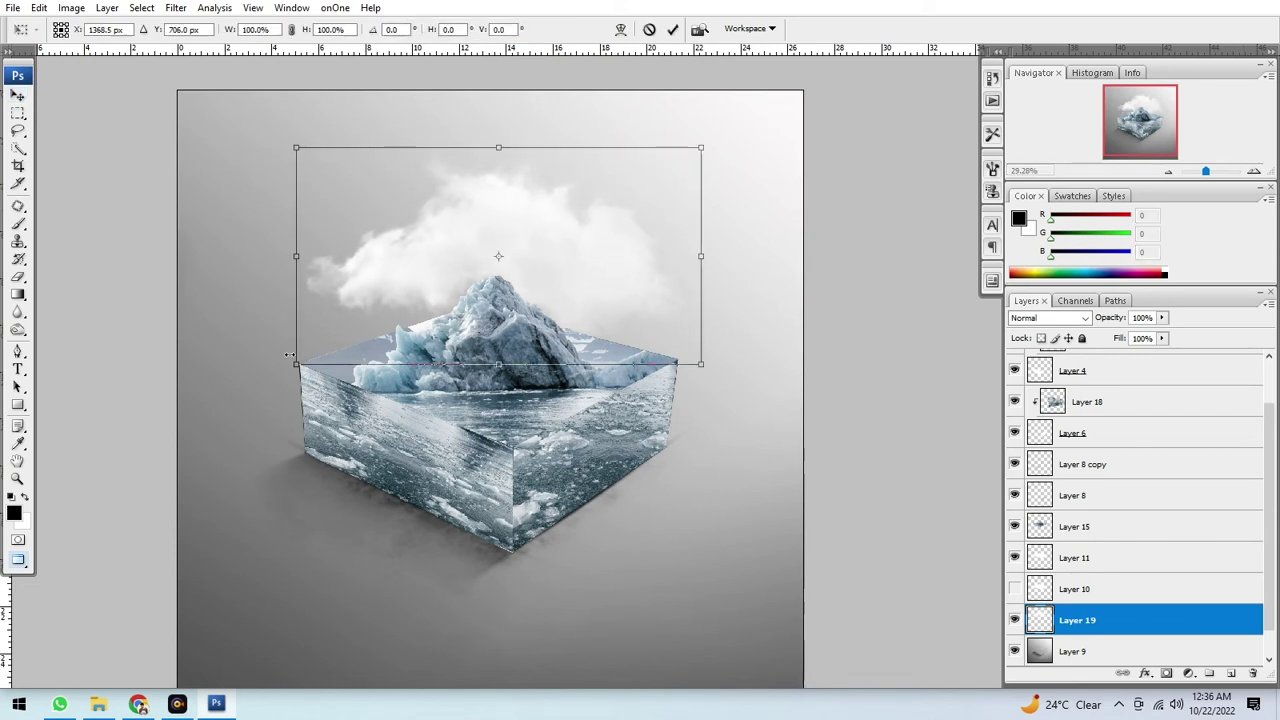
left_click_drag(720, 372, 724, 340)
left_click_drag(563, 249, 559, 243)
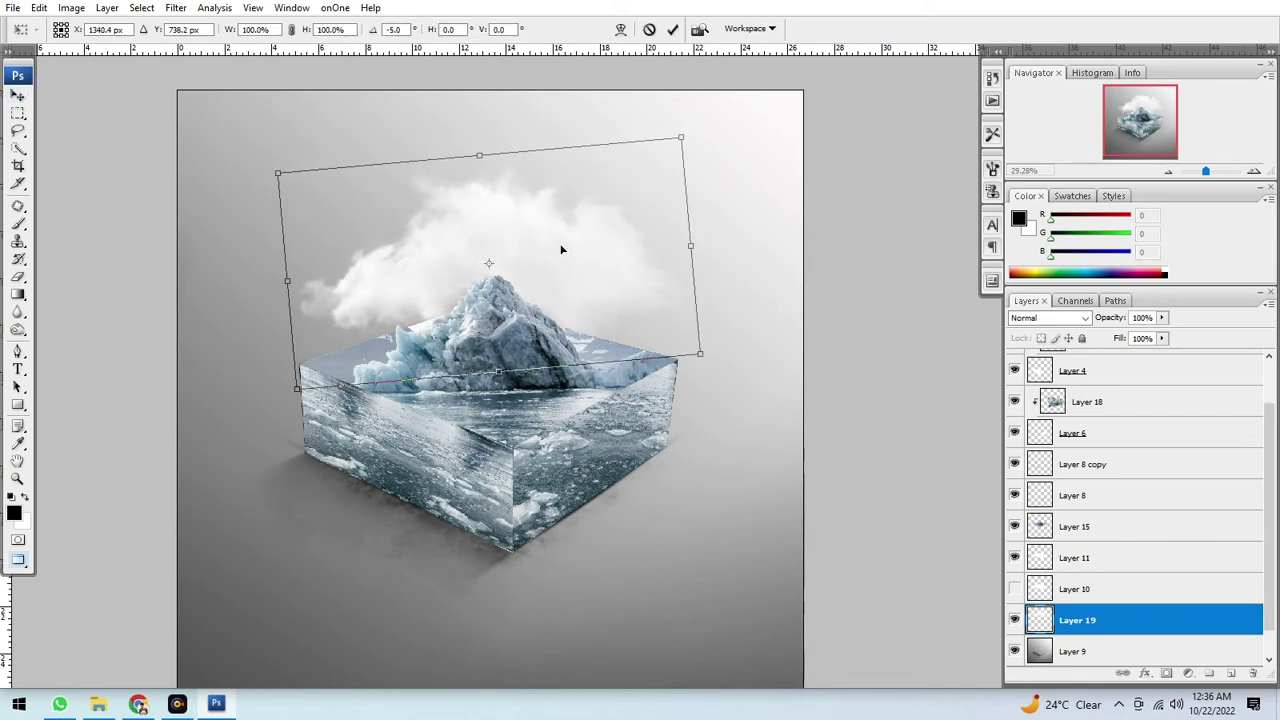
left_click_drag(699, 347, 722, 364)
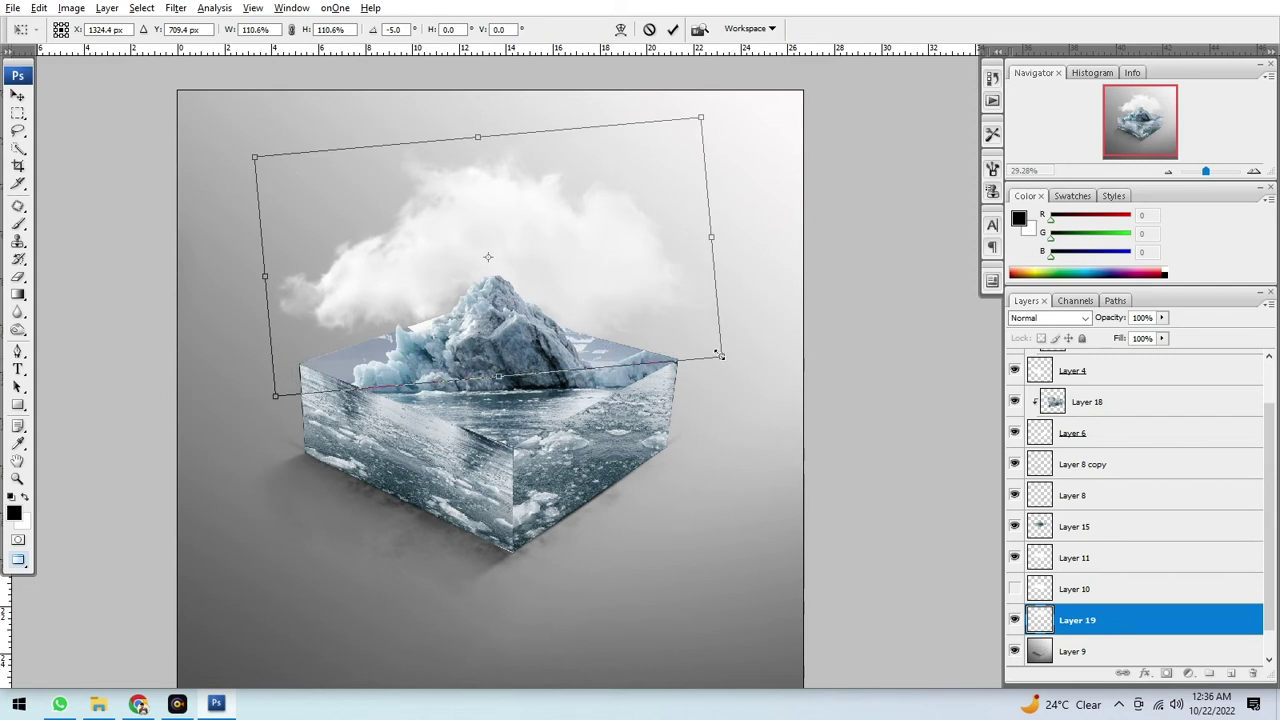
key("Return")
scroll(545, 240, "down", 2)
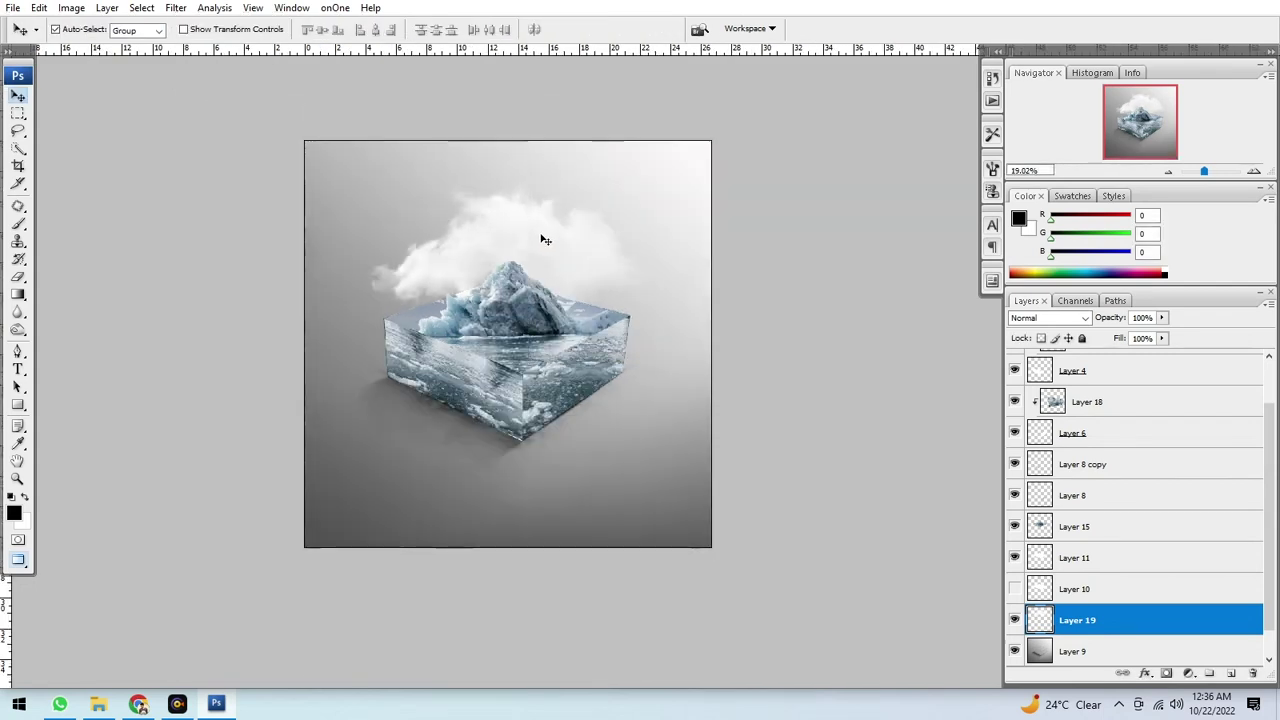
left_click(184, 705)
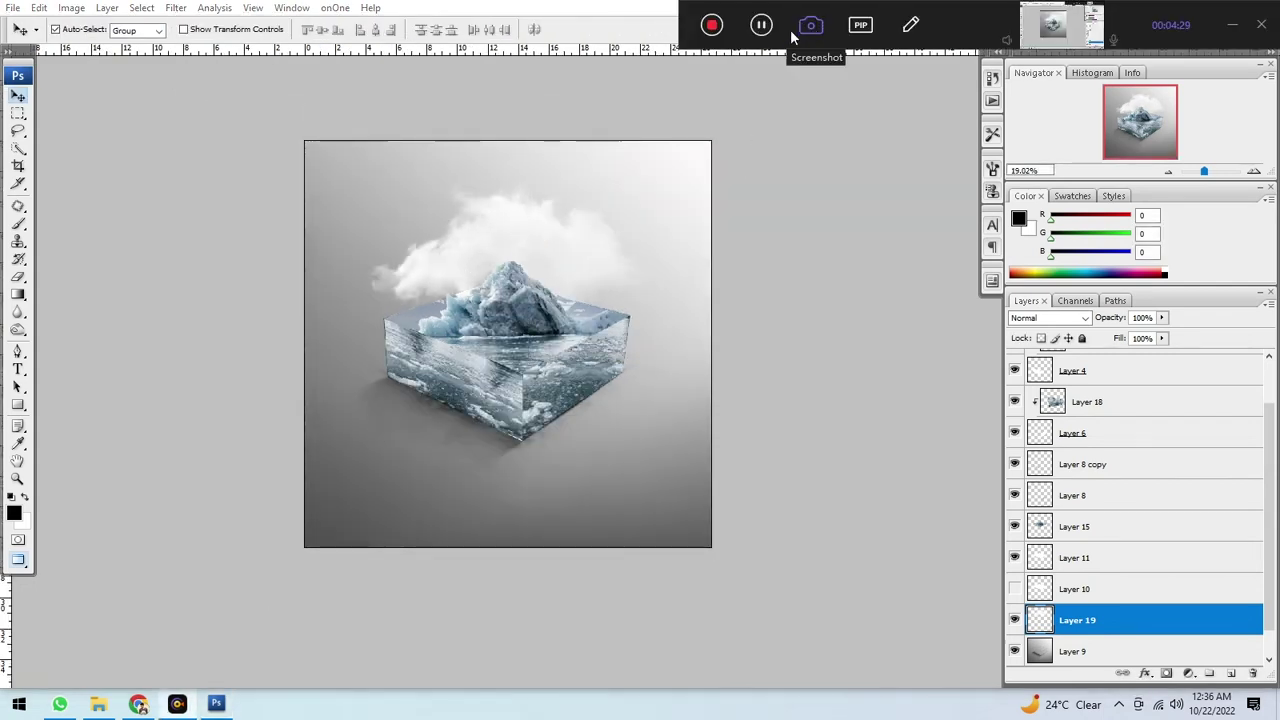
Open the birds image and paste the birds as a new layer above Layer 19.
key("super+d")
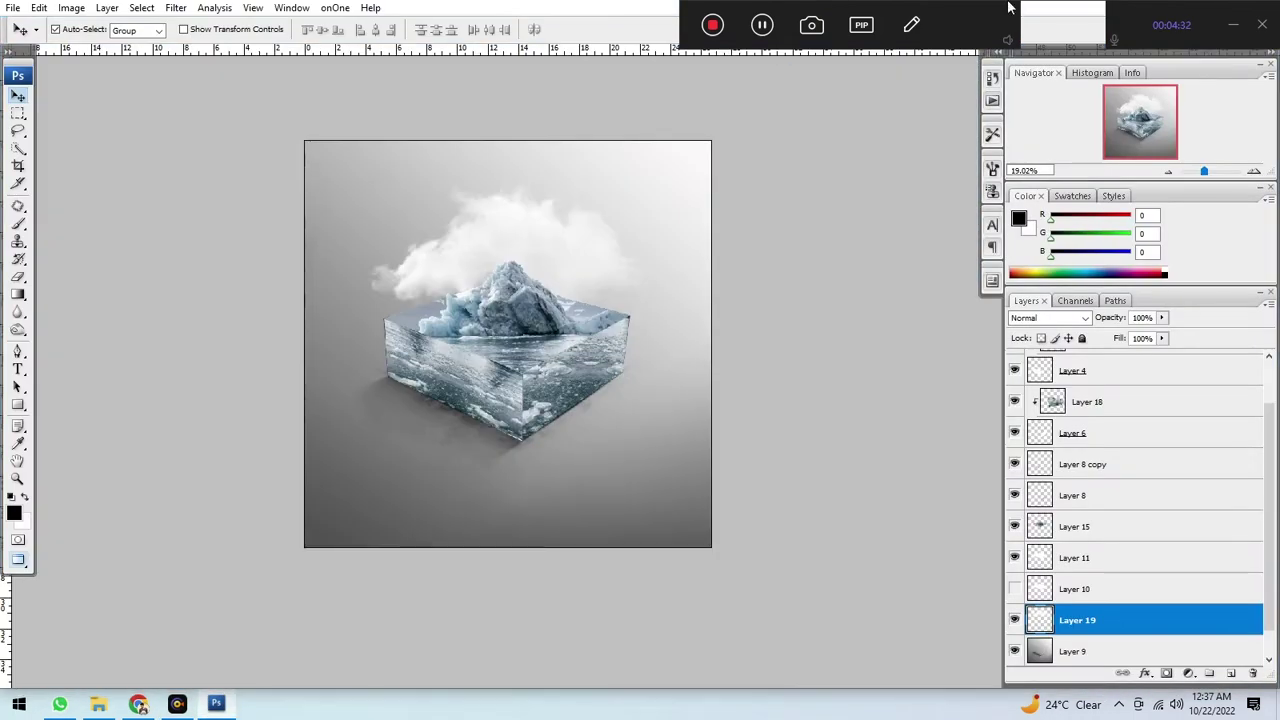
left_click_drag(230, 683, 507, 318)
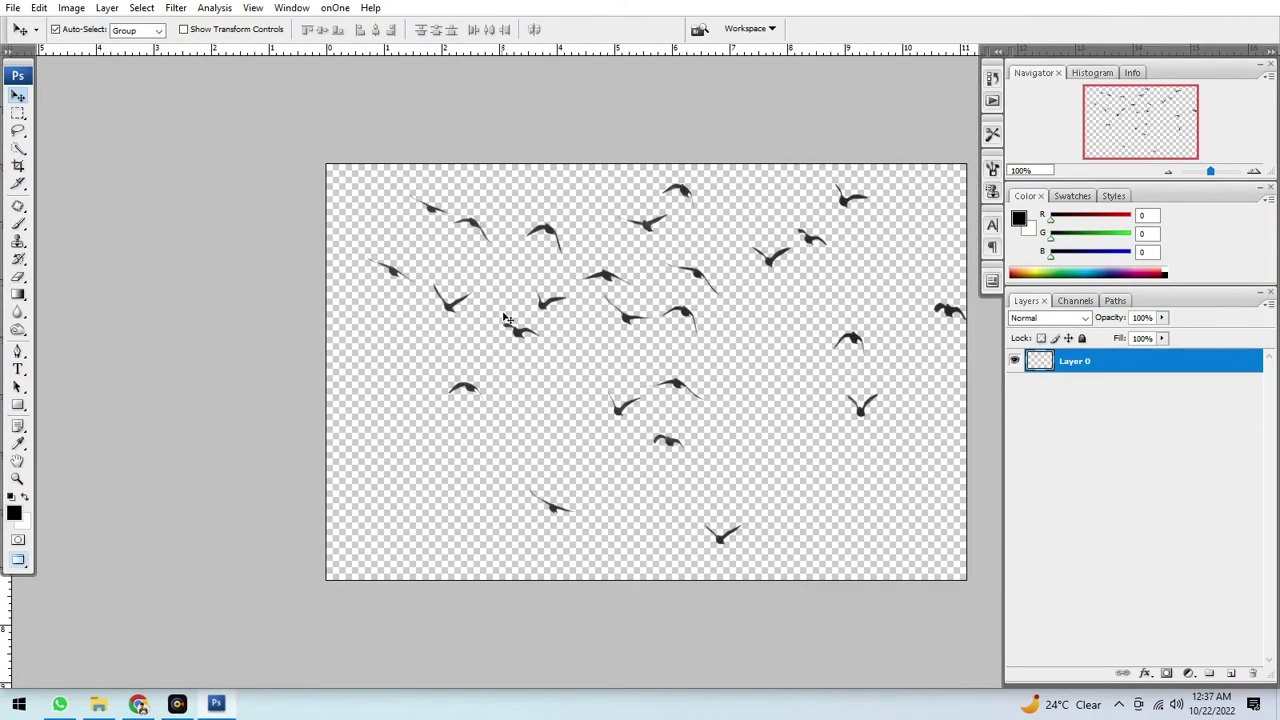
right_click(543, 245)
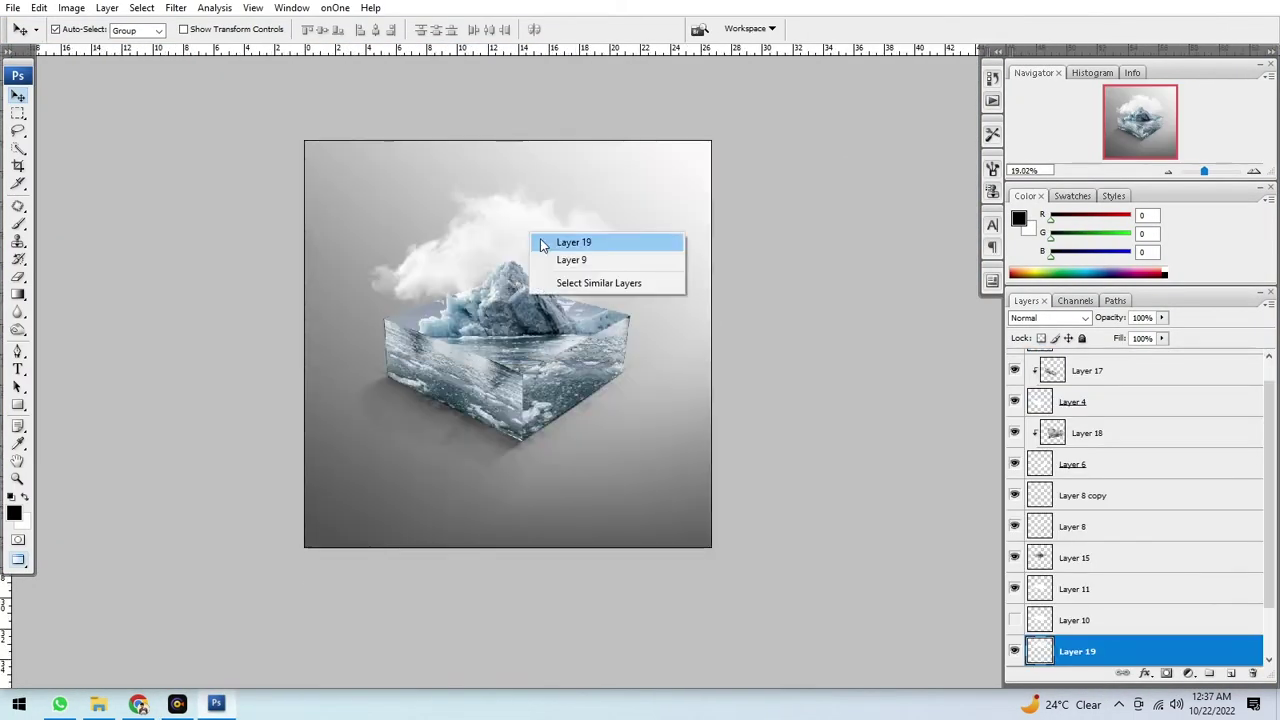
left_click(543, 245)
key("ctrl+v")
Scale the flock to about 102% and position it just above the iceberg peak.
key("ctrl+t")
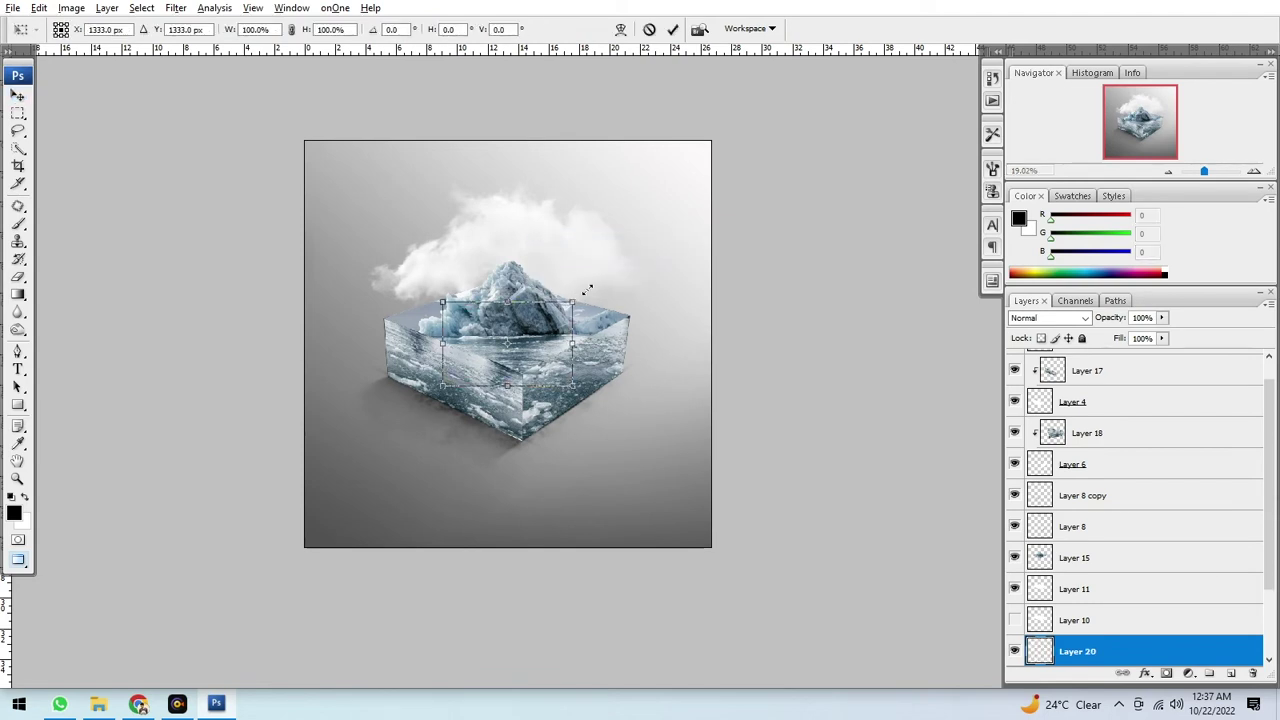
left_click_drag(575, 298, 571, 237)
scroll(549, 241, "up", 3)
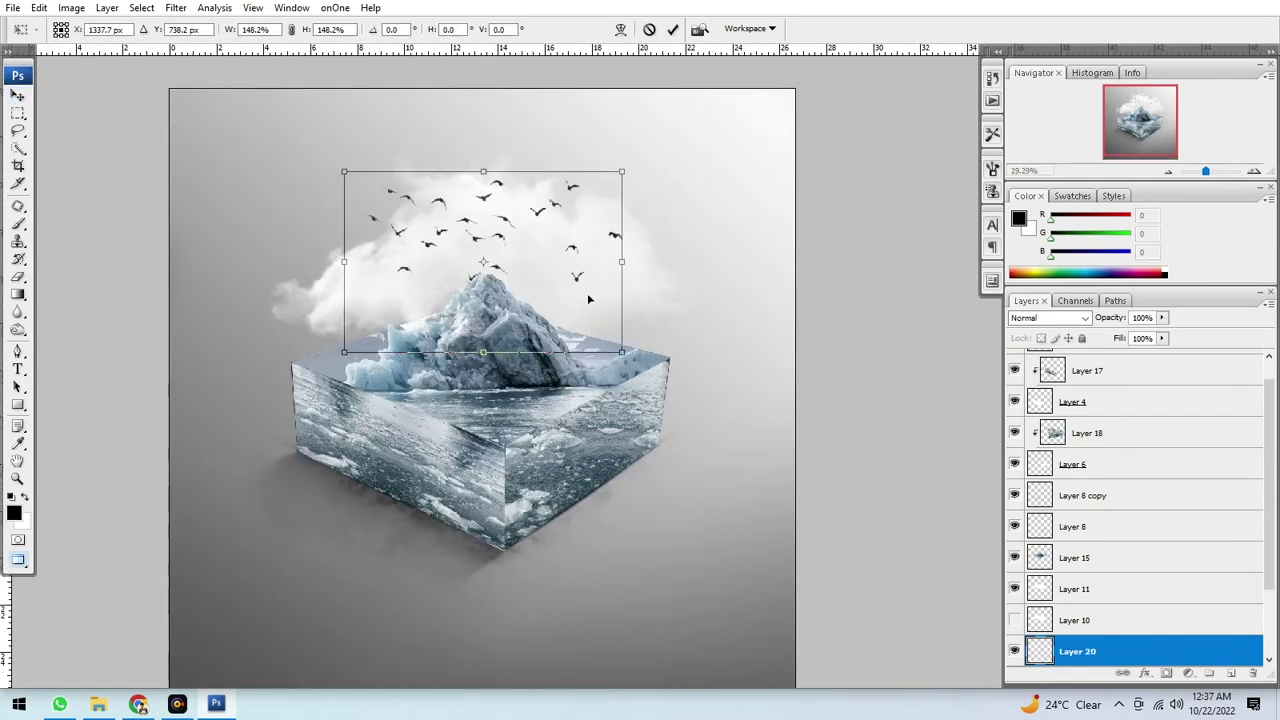
left_click_drag(620, 350, 578, 322)
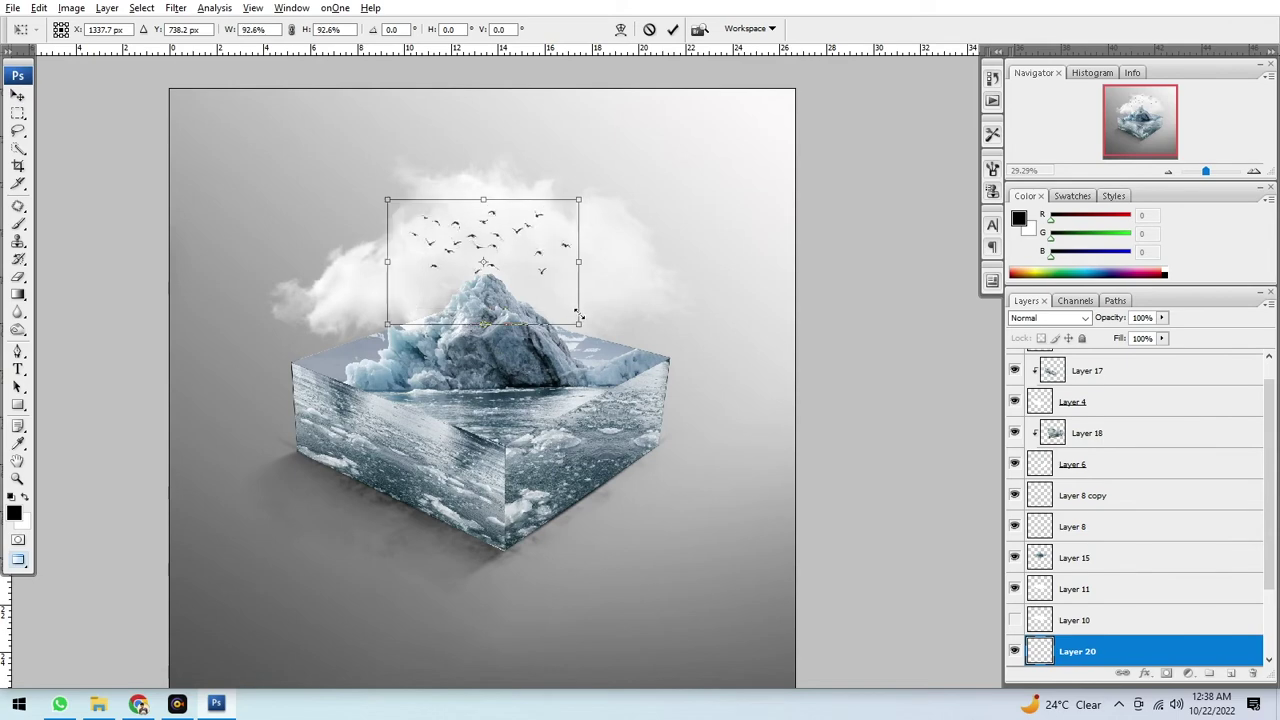
left_click_drag(532, 231, 533, 226)
scroll(513, 211, "up", 2)
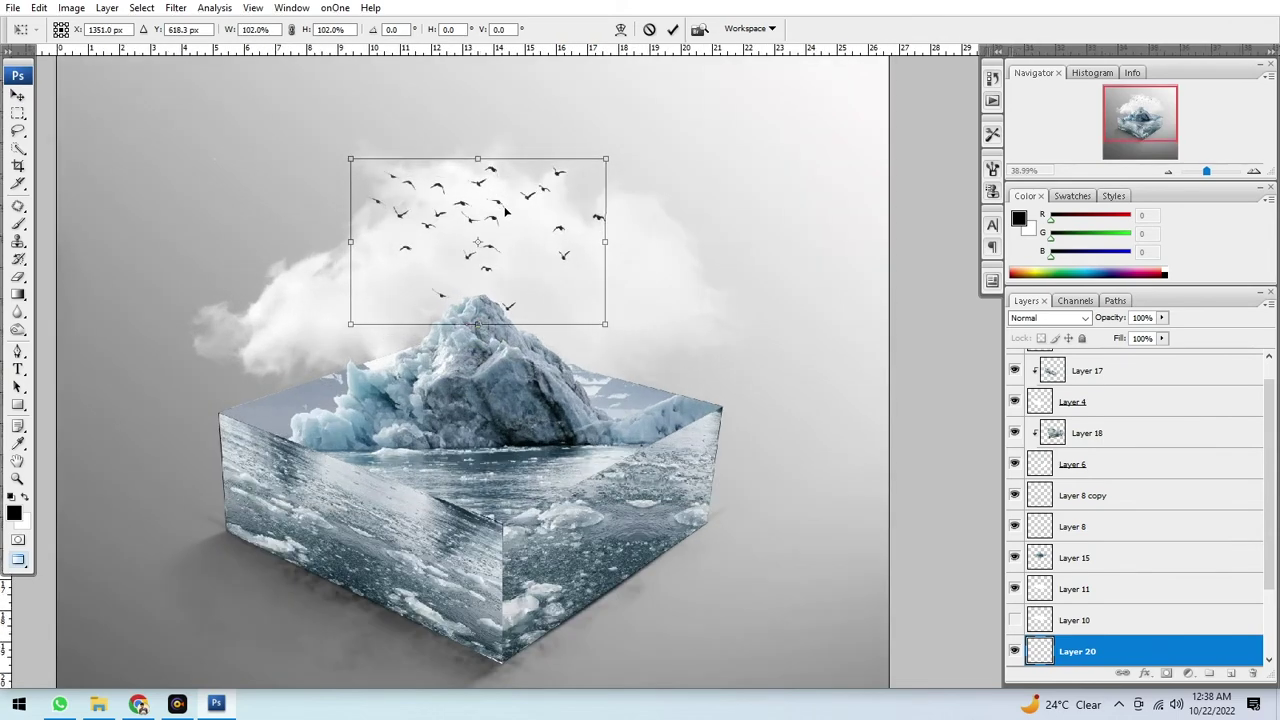
key("Return")
scroll(505, 210, "down", 1)
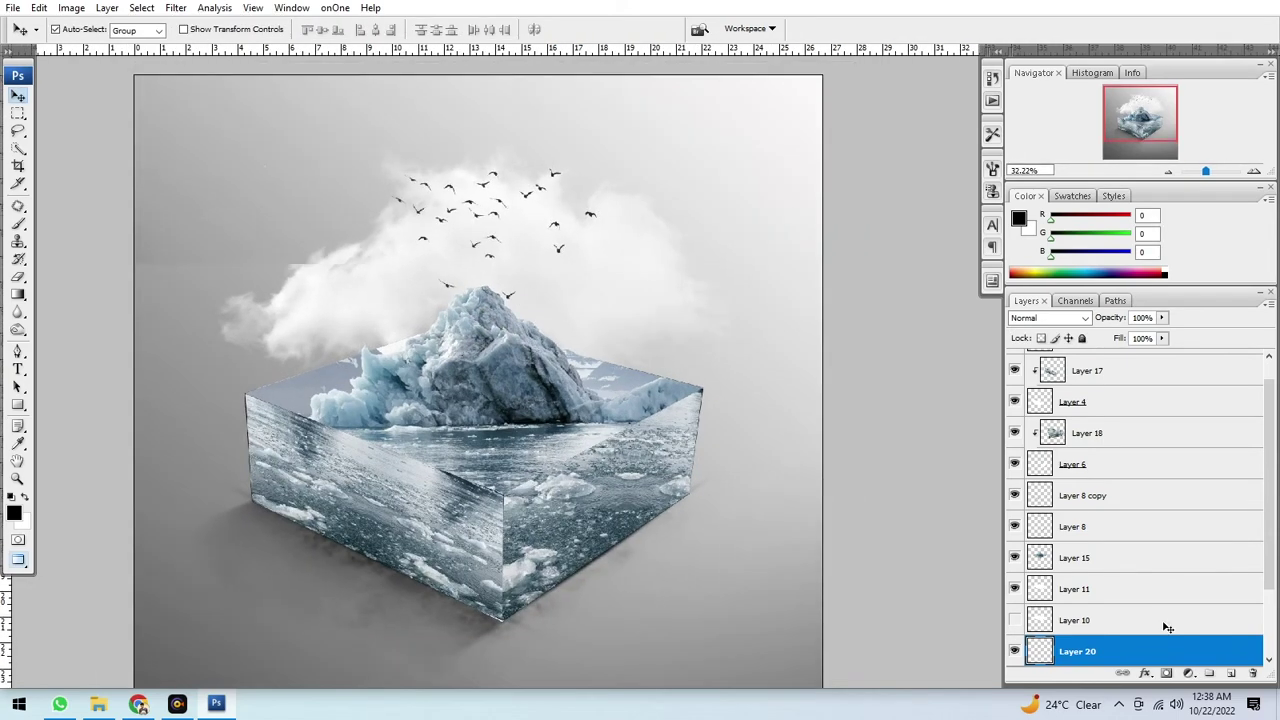
scroll(1102, 630, "down", 1)
Add another copy of the birds above the background, sized to about 84% right of the peak.
left_click(1084, 617)
key("ctrl+j")
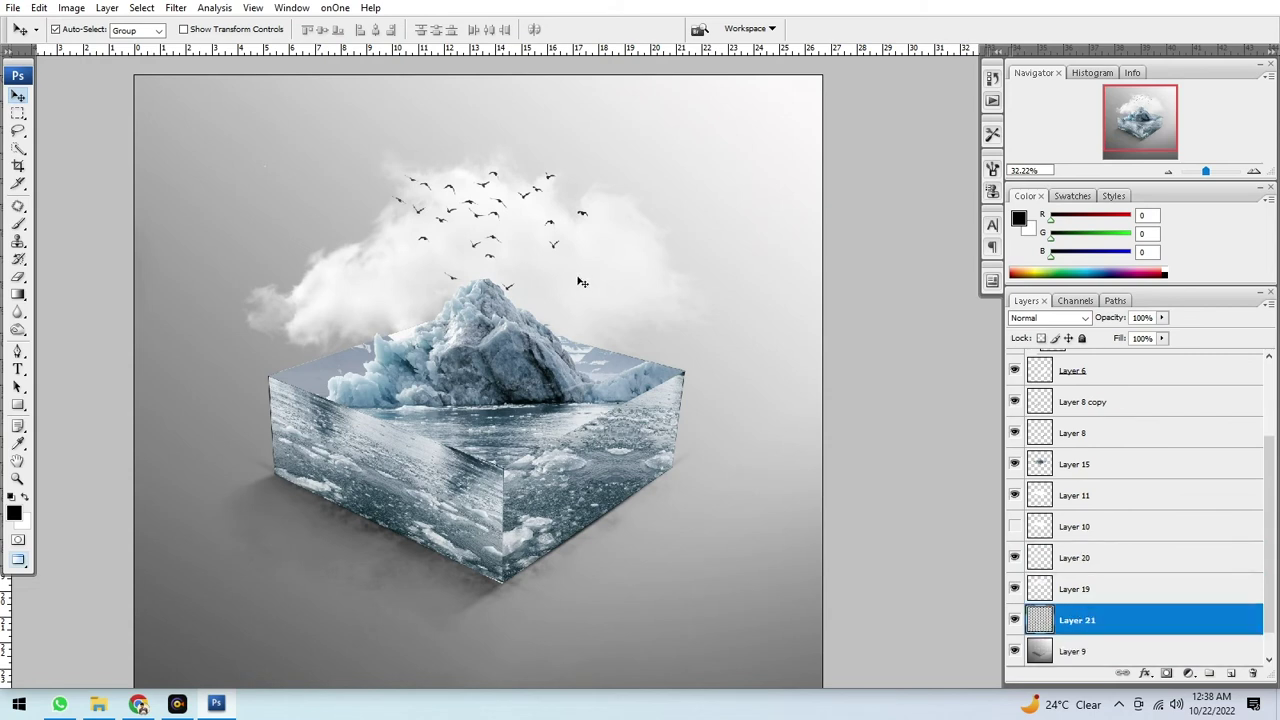
key("ctrl+t")
left_click_drag(589, 440, 686, 443)
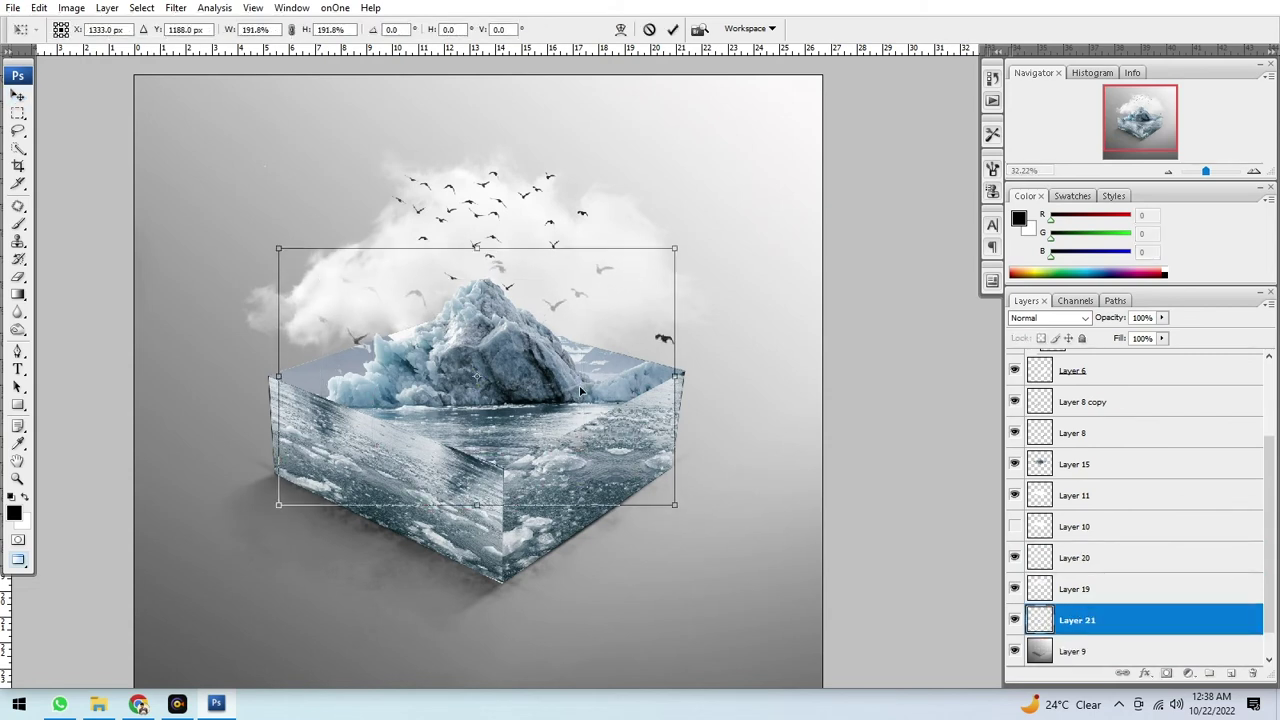
mouse_move(583, 345)
left_mouse_down()
mouse_move(494, 347)
mouse_move(514, 336)
mouse_move(590, 350)
left_mouse_up()
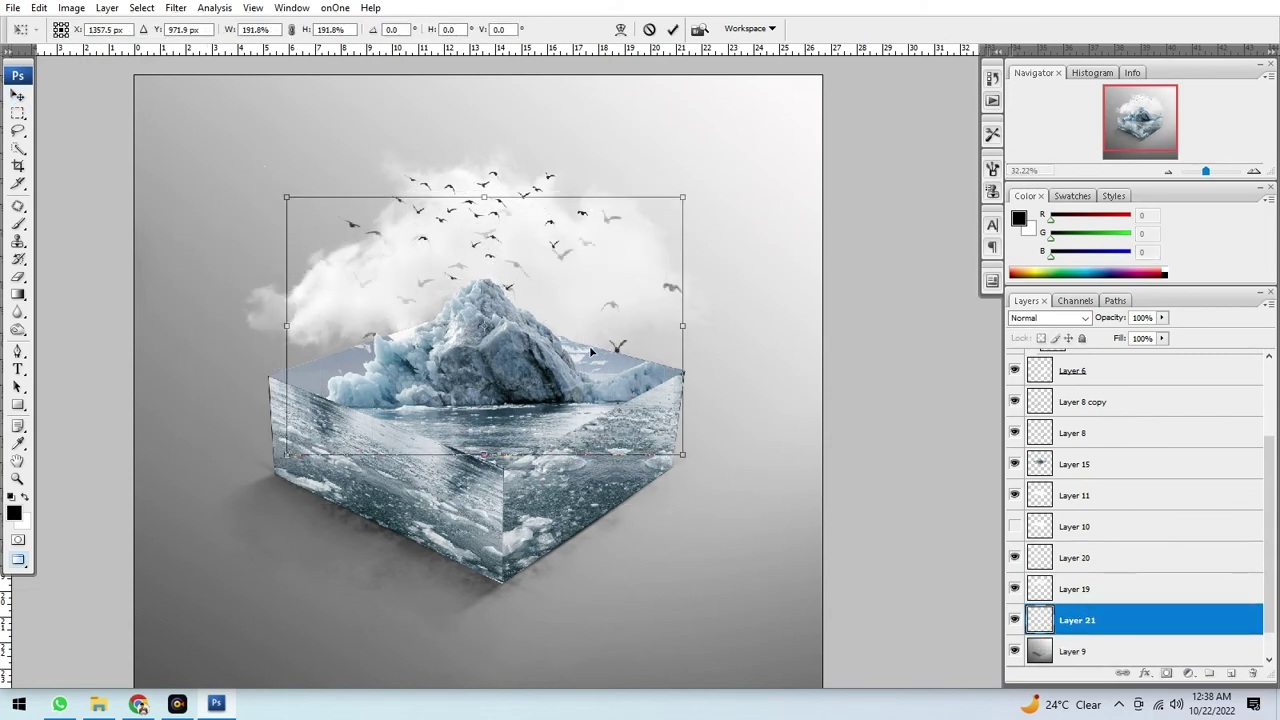
left_click_drag(676, 207, 571, 274)
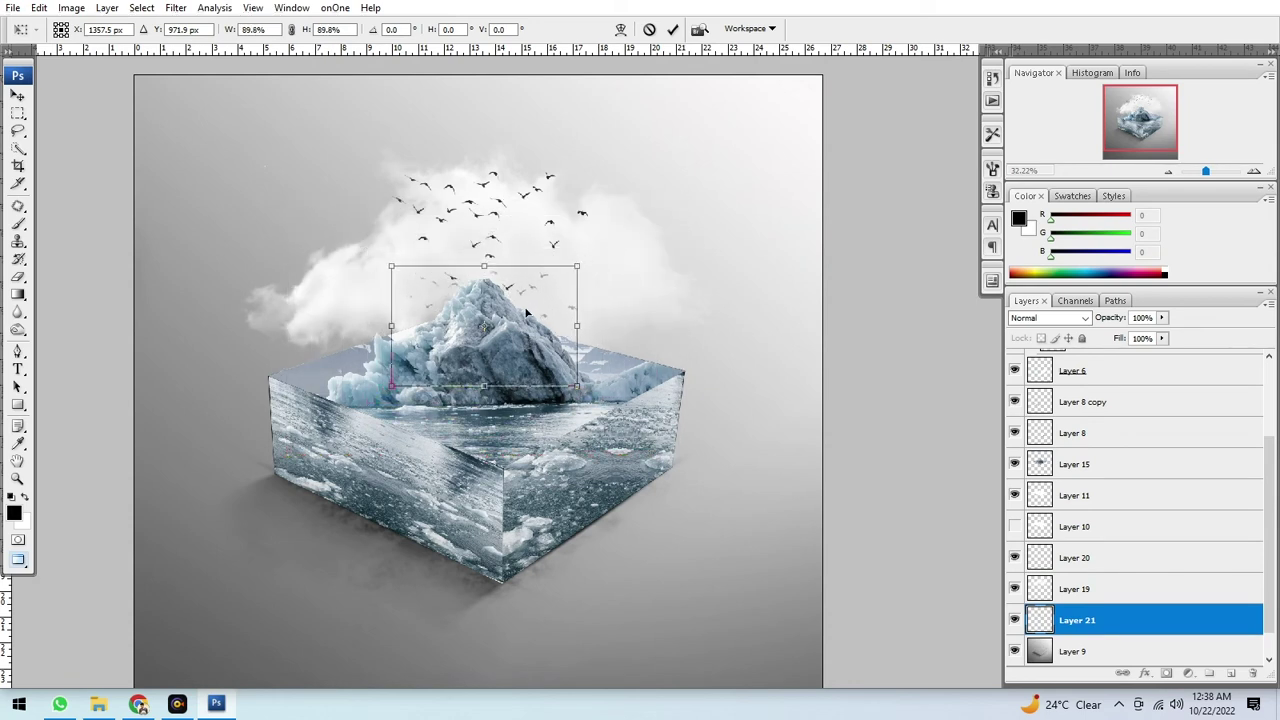
left_click_drag(526, 311, 595, 249)
left_click_drag(646, 323, 722, 374)
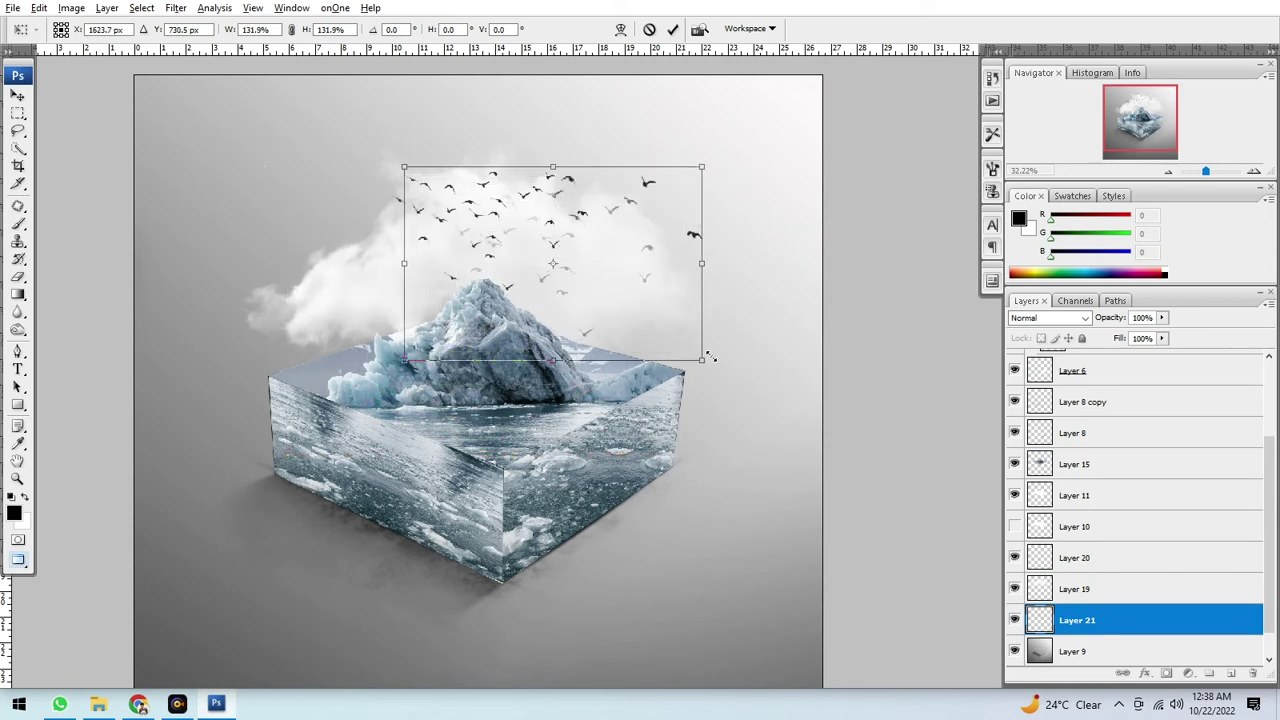
left_click_drag(647, 293, 578, 266)
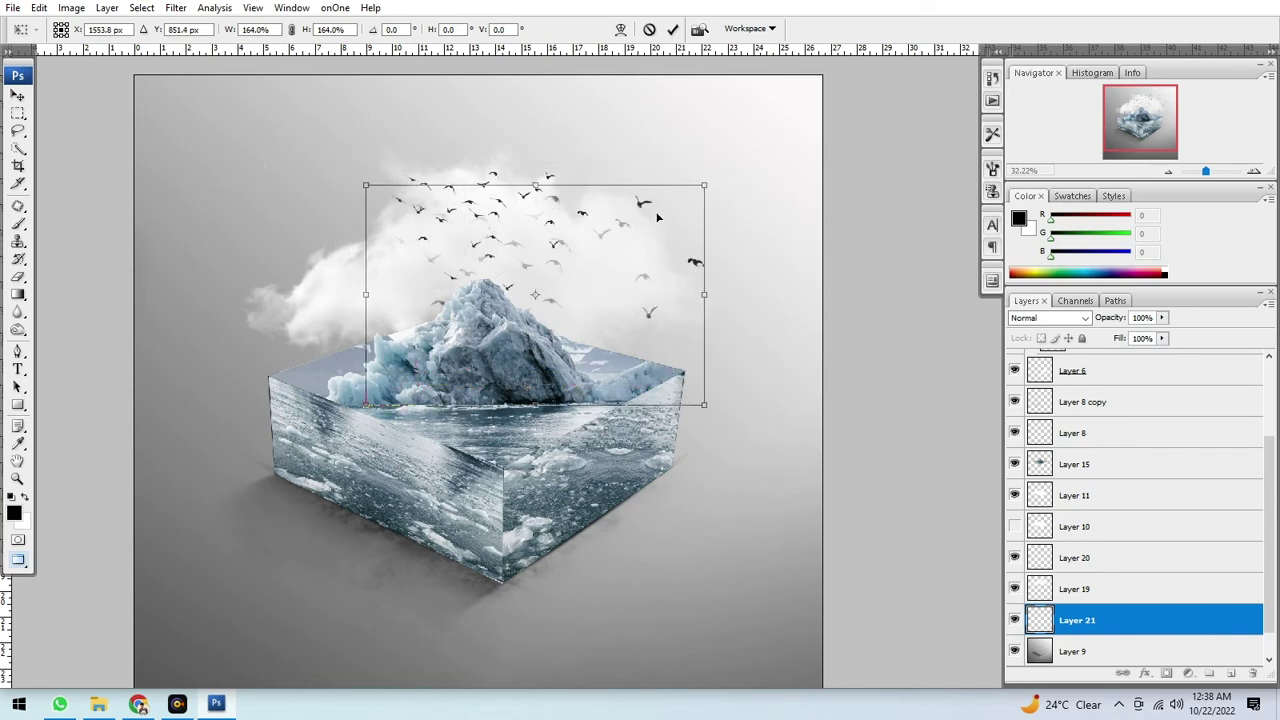
mouse_move(705, 185)
left_mouse_down()
mouse_move(619, 243)
mouse_move(626, 279)
left_mouse_up()
left_click_drag(668, 350, 732, 390)
Apply the second flock's transform and select the Eraser with a smaller brush.
key("Return")
key("e")
key("bracketleft")
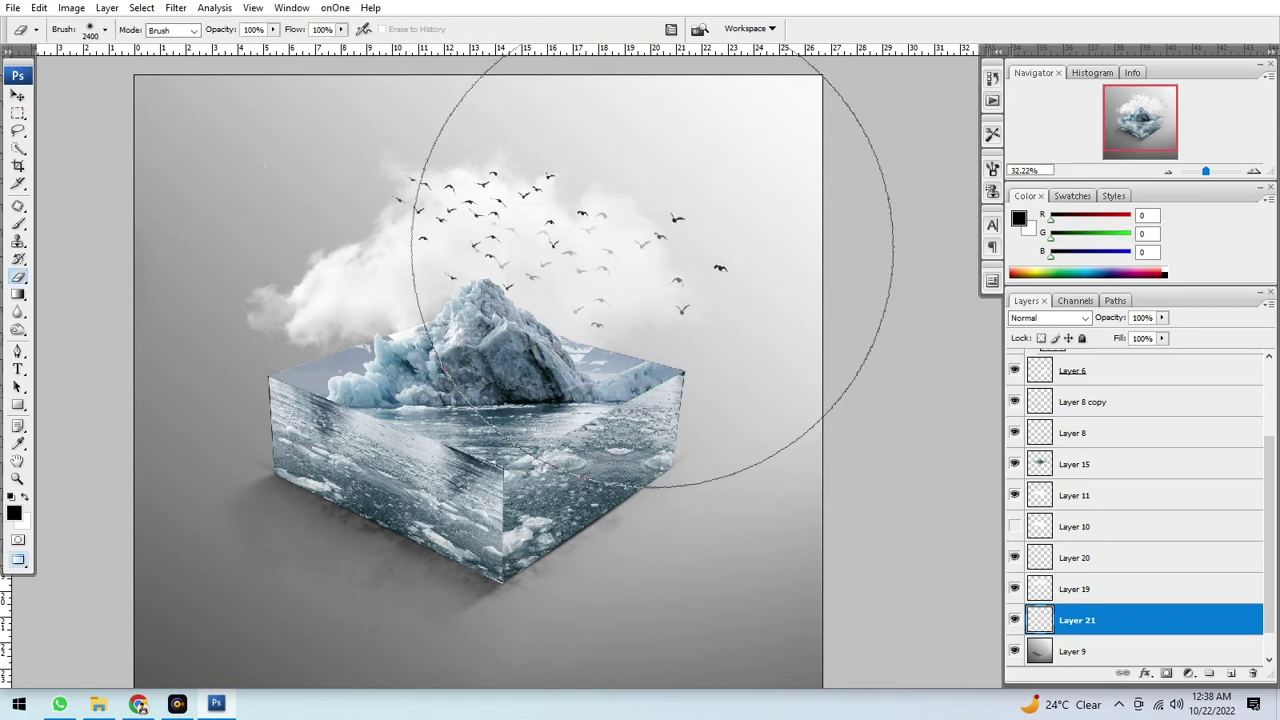
key("bracketleft")
key("bracketleft")
key("bracketleft")
key("bracketleft")
key("bracketleft")
key("bracketleft")
key("bracketleft")
key("bracketleft")
key("bracketleft")
scroll(650, 210, "up", 2)
scroll(656, 213, "up", 1)
key("bracketleft")
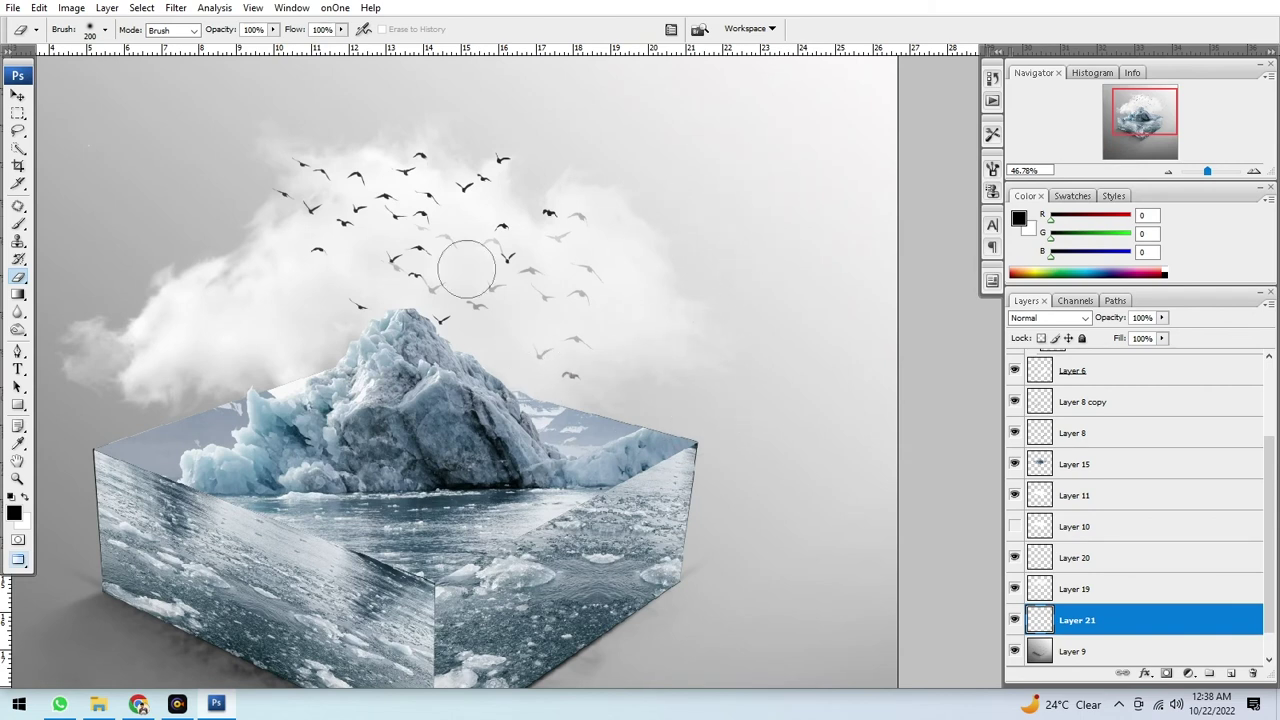
Nudge the second flock slightly to the right.
key("ctrl+t")
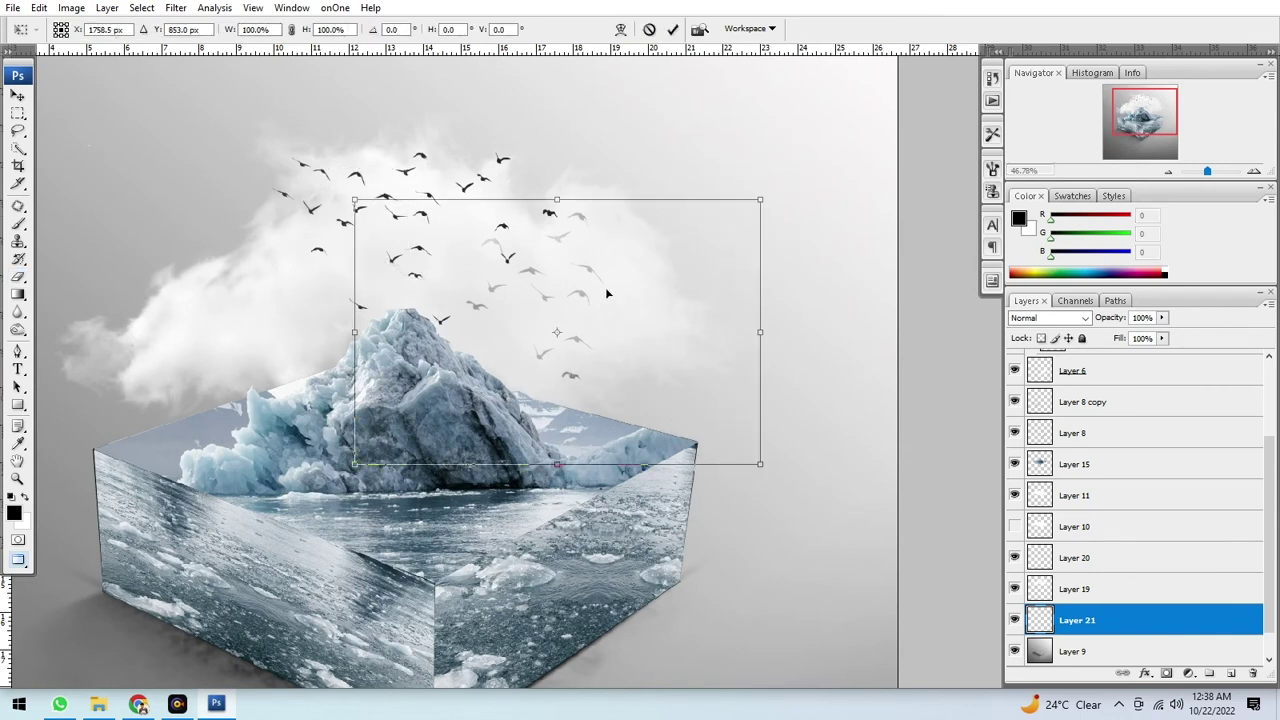
key("shift+Right")
key("shift+Right")
key("shift+Right")
key("shift+Right")
key("Return")
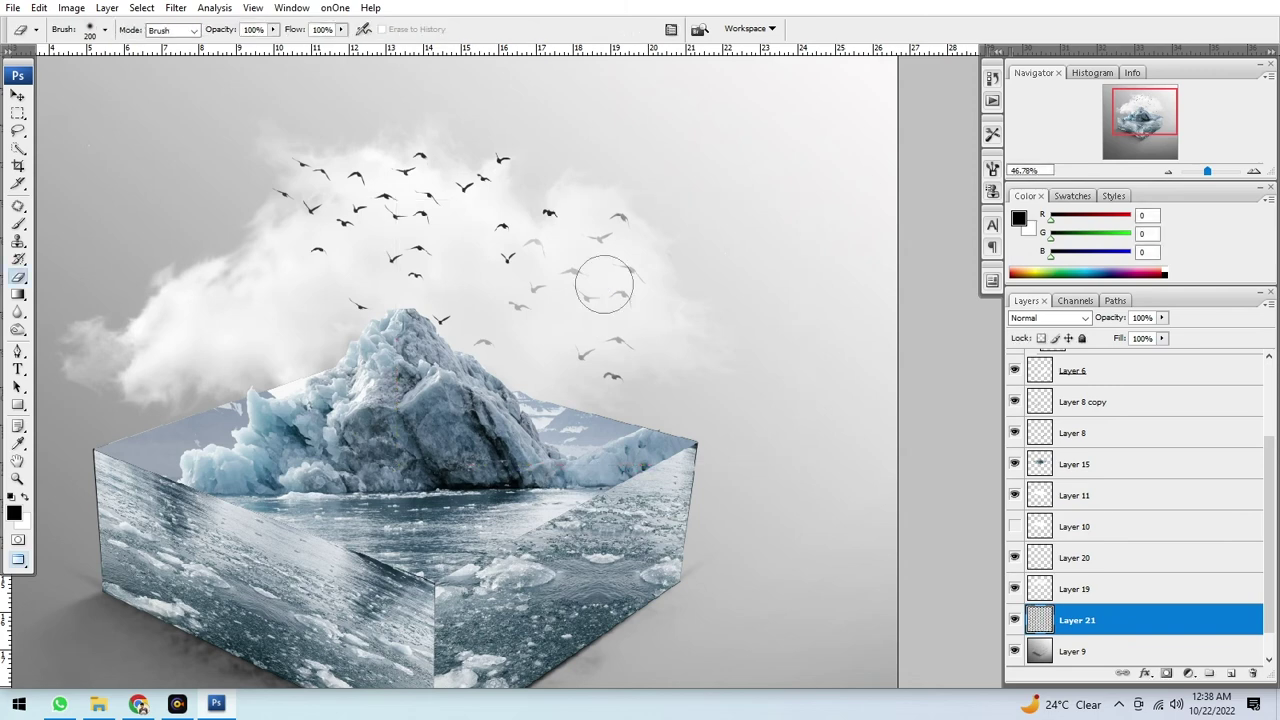
scroll(600, 278, "down", 2)
key("v")
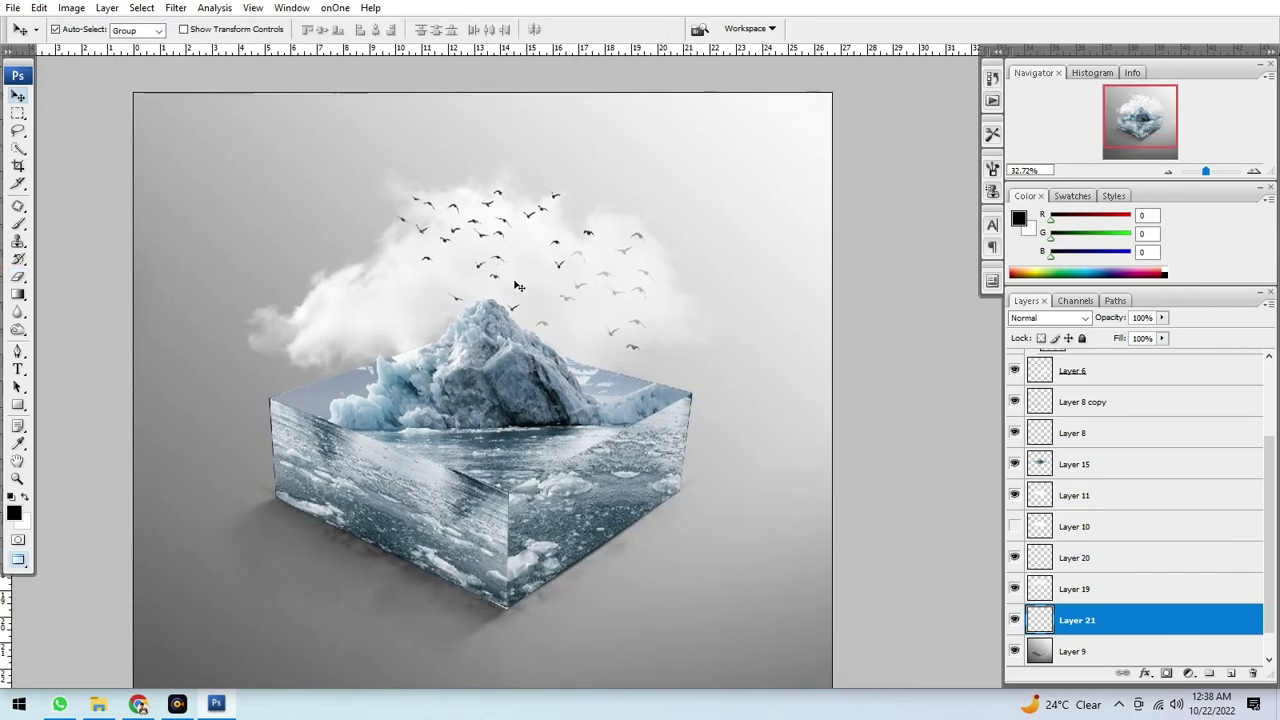
scroll(500, 300, "up", 1)
left_click_drag(475, 298, 478, 305)
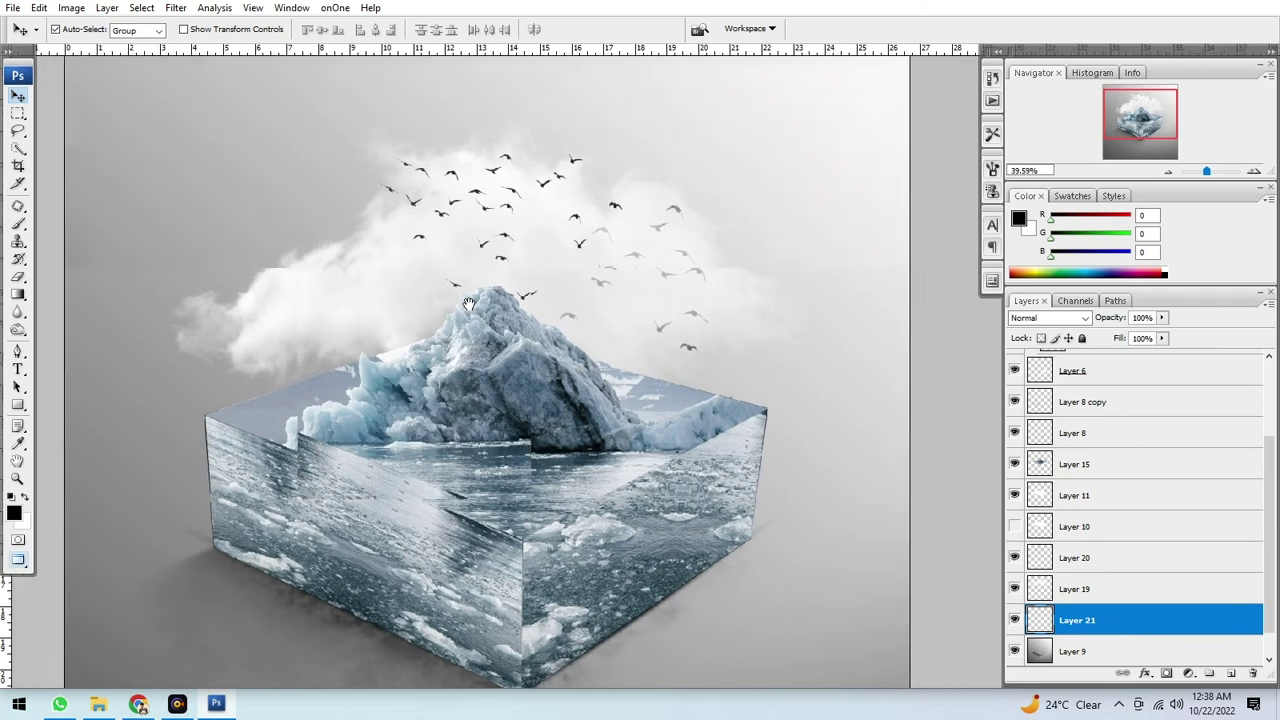
scroll(476, 305, "down", 2)
scroll(470, 305, "down", 1)
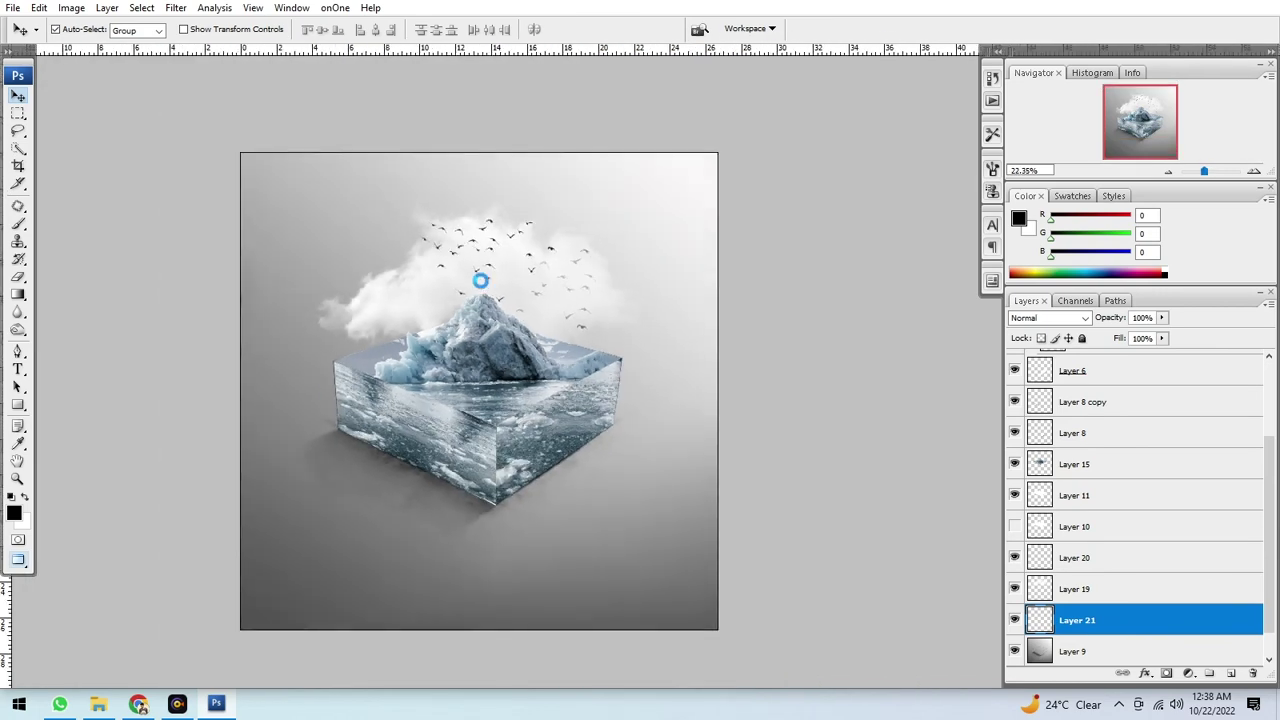
mouse_move(585, 299)
left_mouse_down()
mouse_move(560, 292)
mouse_move(609, 296)
left_mouse_up()
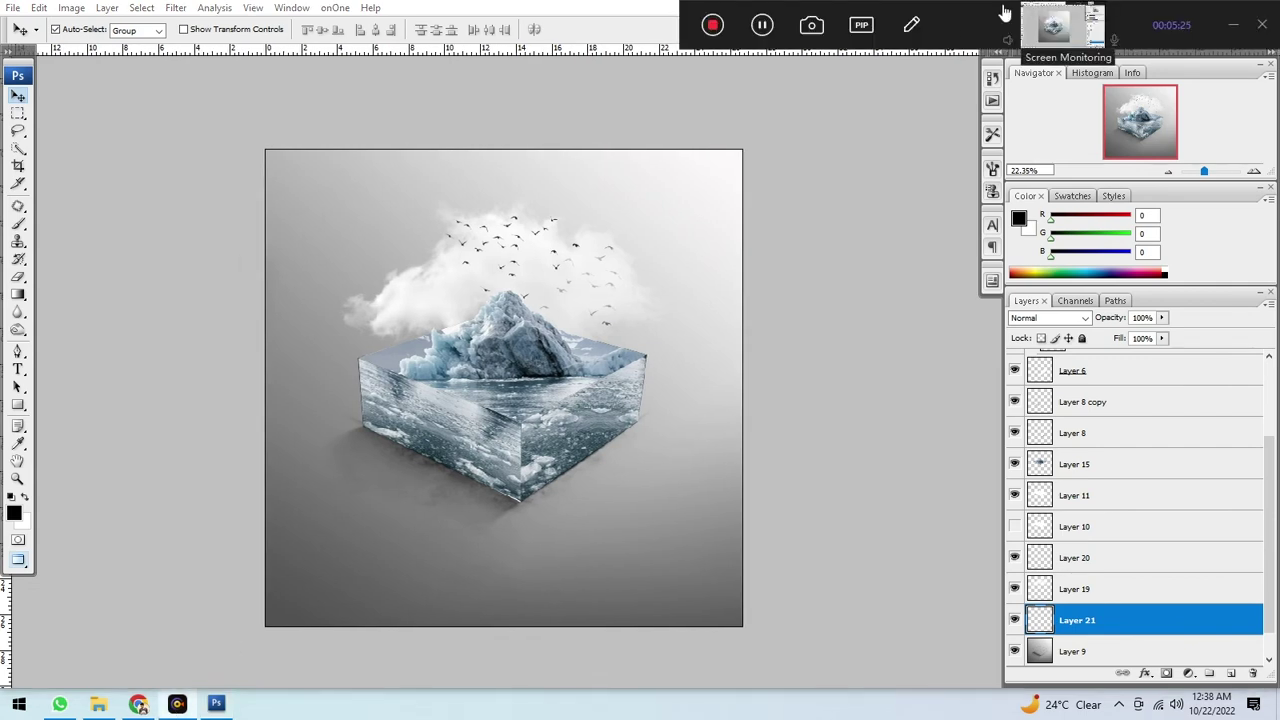